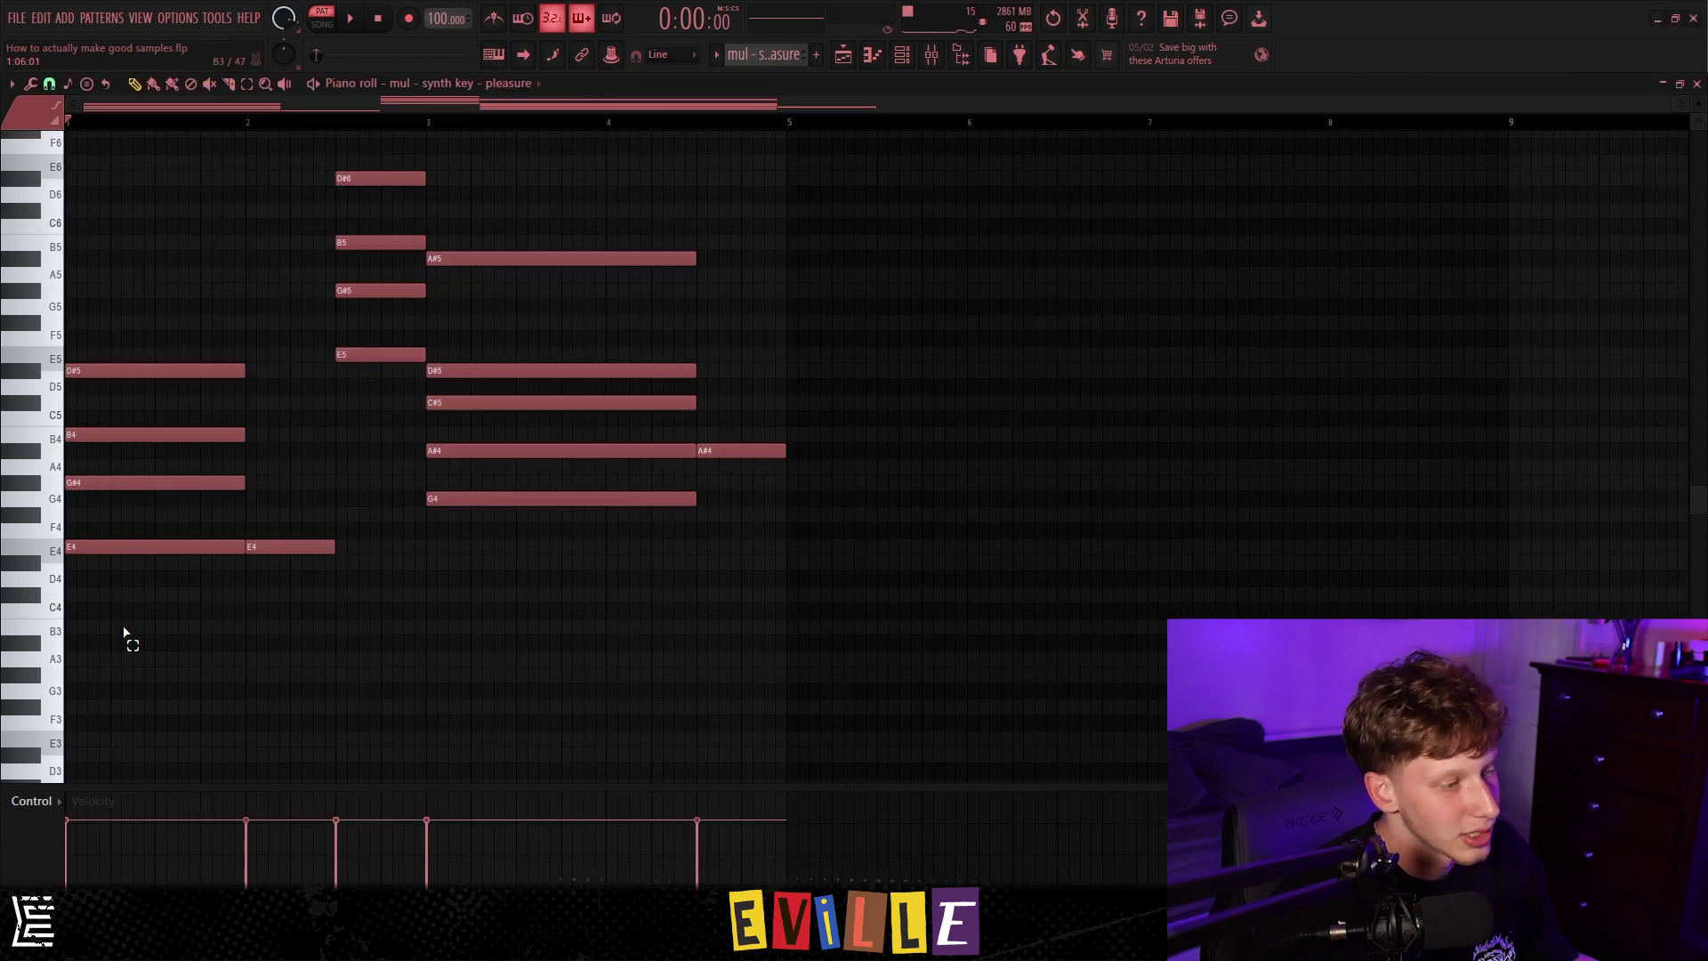
Step: Examine the chord notes of the pleasure synth key pattern by selecting each chord group in the piano roll
left_click_drag(126, 637, 125, 293)
left_click_drag(481, 682, 569, 290)
scroll(569, 290, "up", 1)
left_click_drag(622, 584, 607, 269)
left_click_drag(601, 669, 671, 183)
left_click(668, 246)
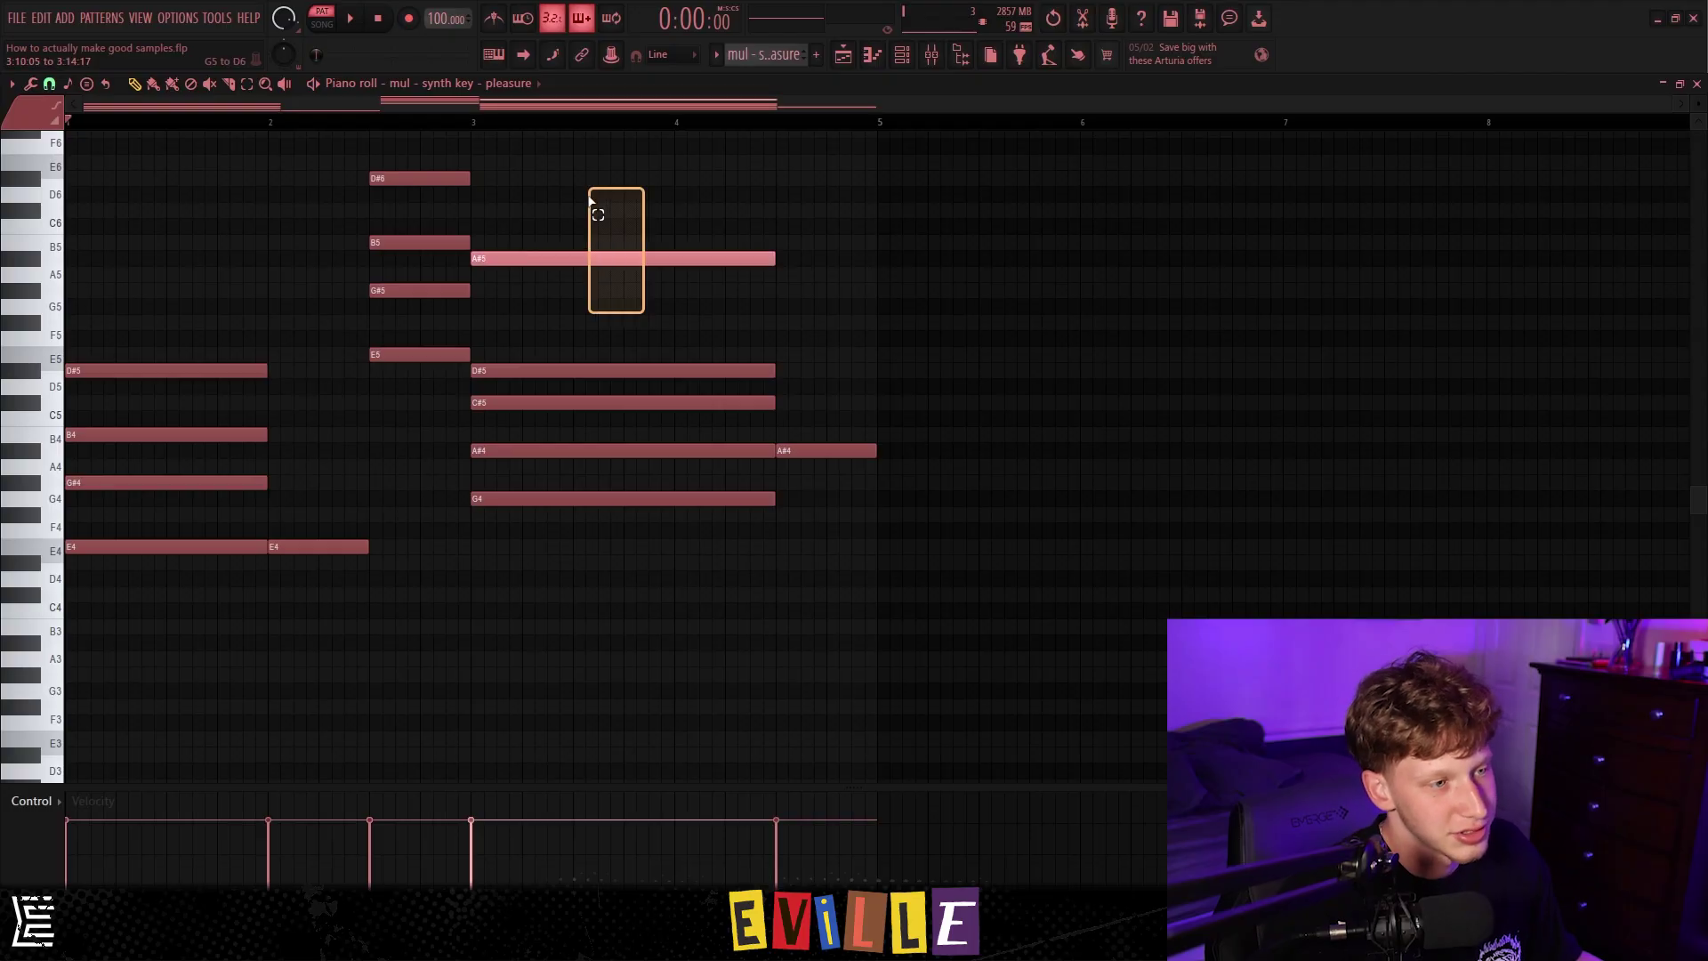
left_click_drag(590, 203, 556, 218)
Step: Try deleting the long A#4 note from the bar 3 chord, restore it, and mark the individual E4 and A#4 notes
right_click(554, 450)
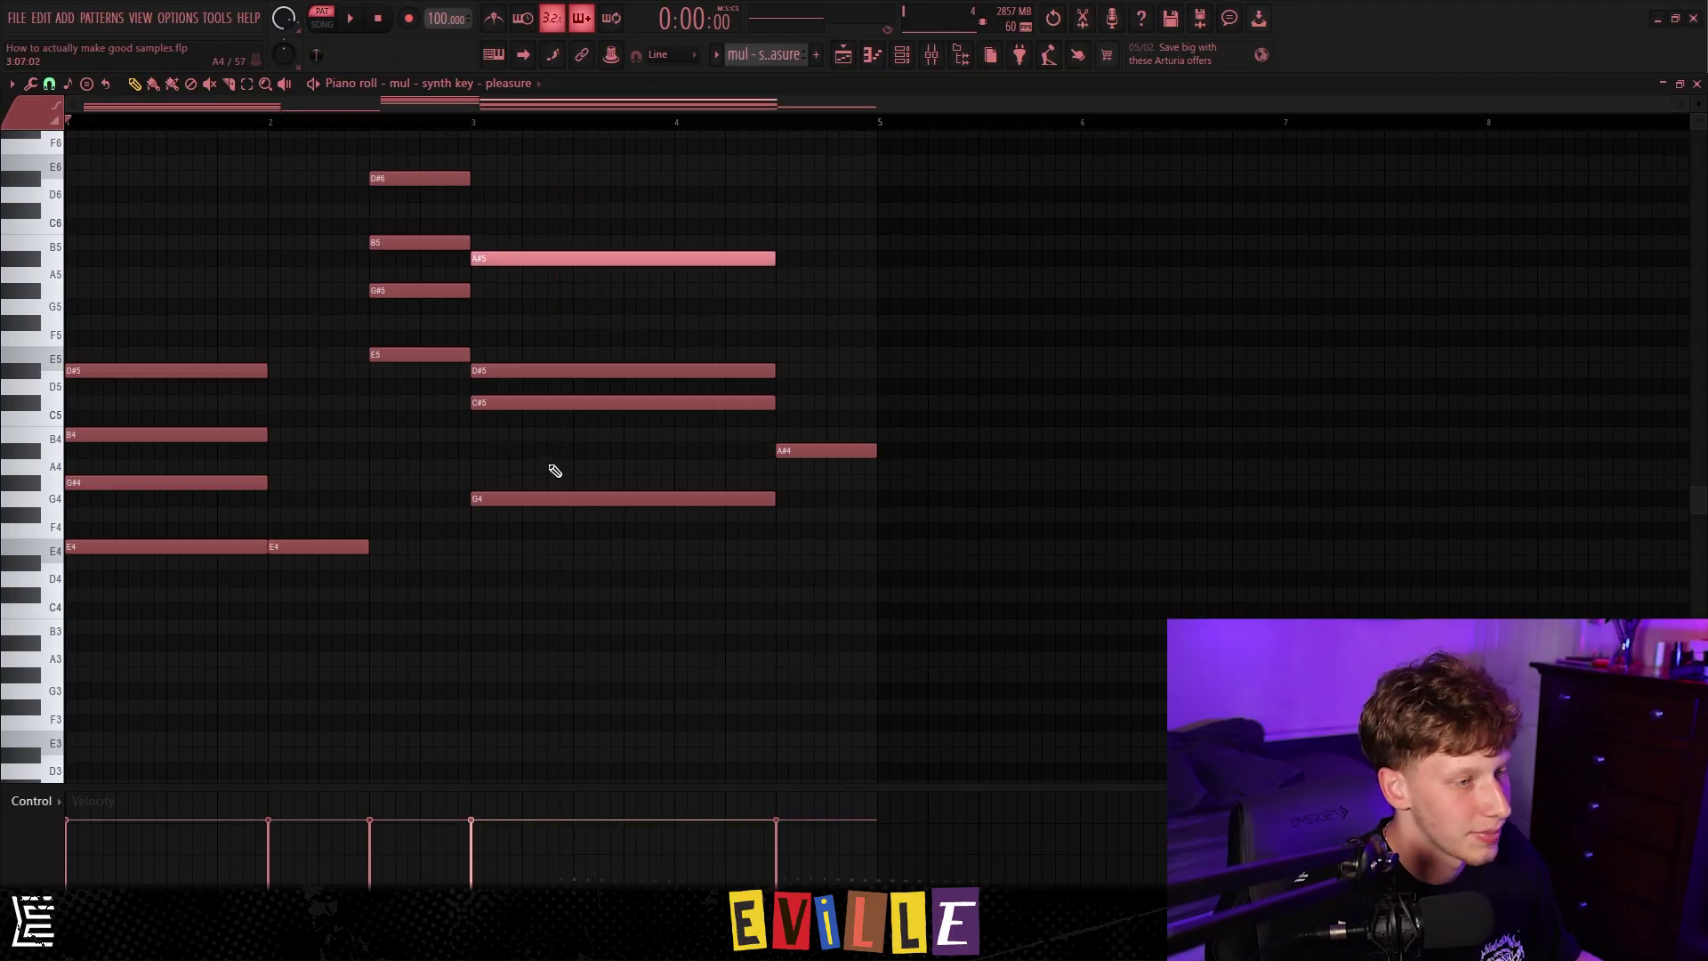
key("ctrl+z")
mouse_move(305, 552)
left_mouse_down("ctrl")
mouse_move(344, 355)
mouse_move(351, 611)
mouse_move(320, 544)
left_mouse_up("ctrl")
left_click(826, 451, "ctrl+shift")
left_click(443, 375)
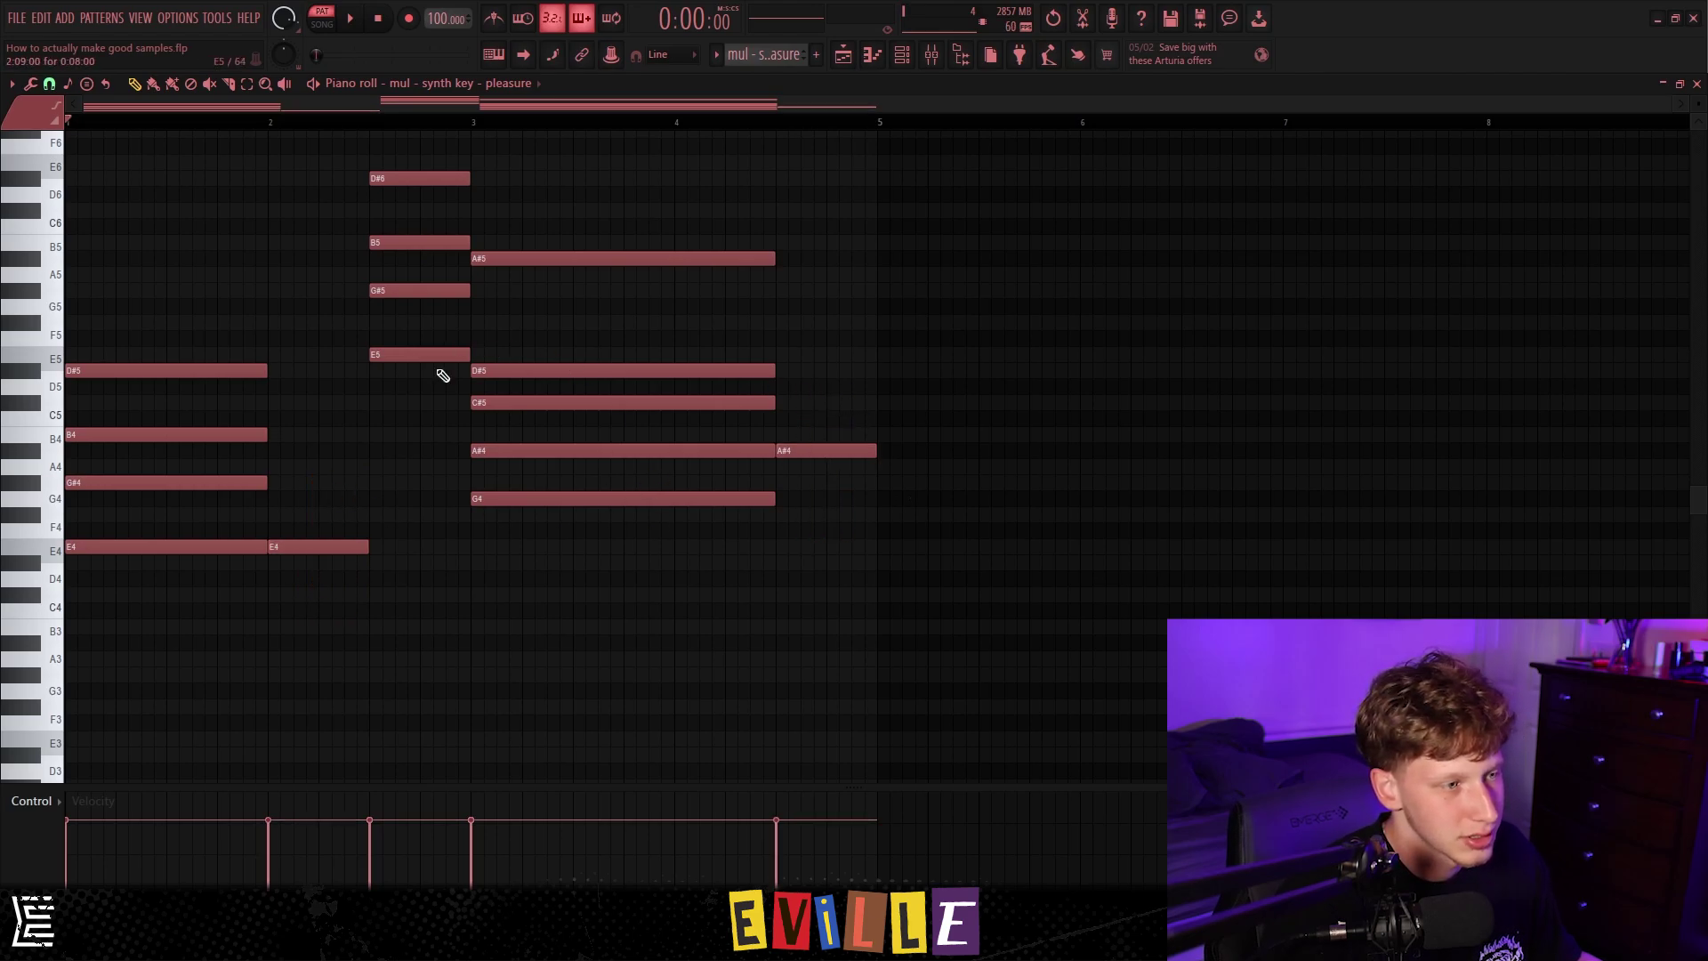
mouse_move(388, 457)
left_mouse_down("ctrl")
mouse_move(408, 178)
mouse_move(415, 427)
mouse_move(406, 354)
left_mouse_up("ctrl")
key("ctrl+z")
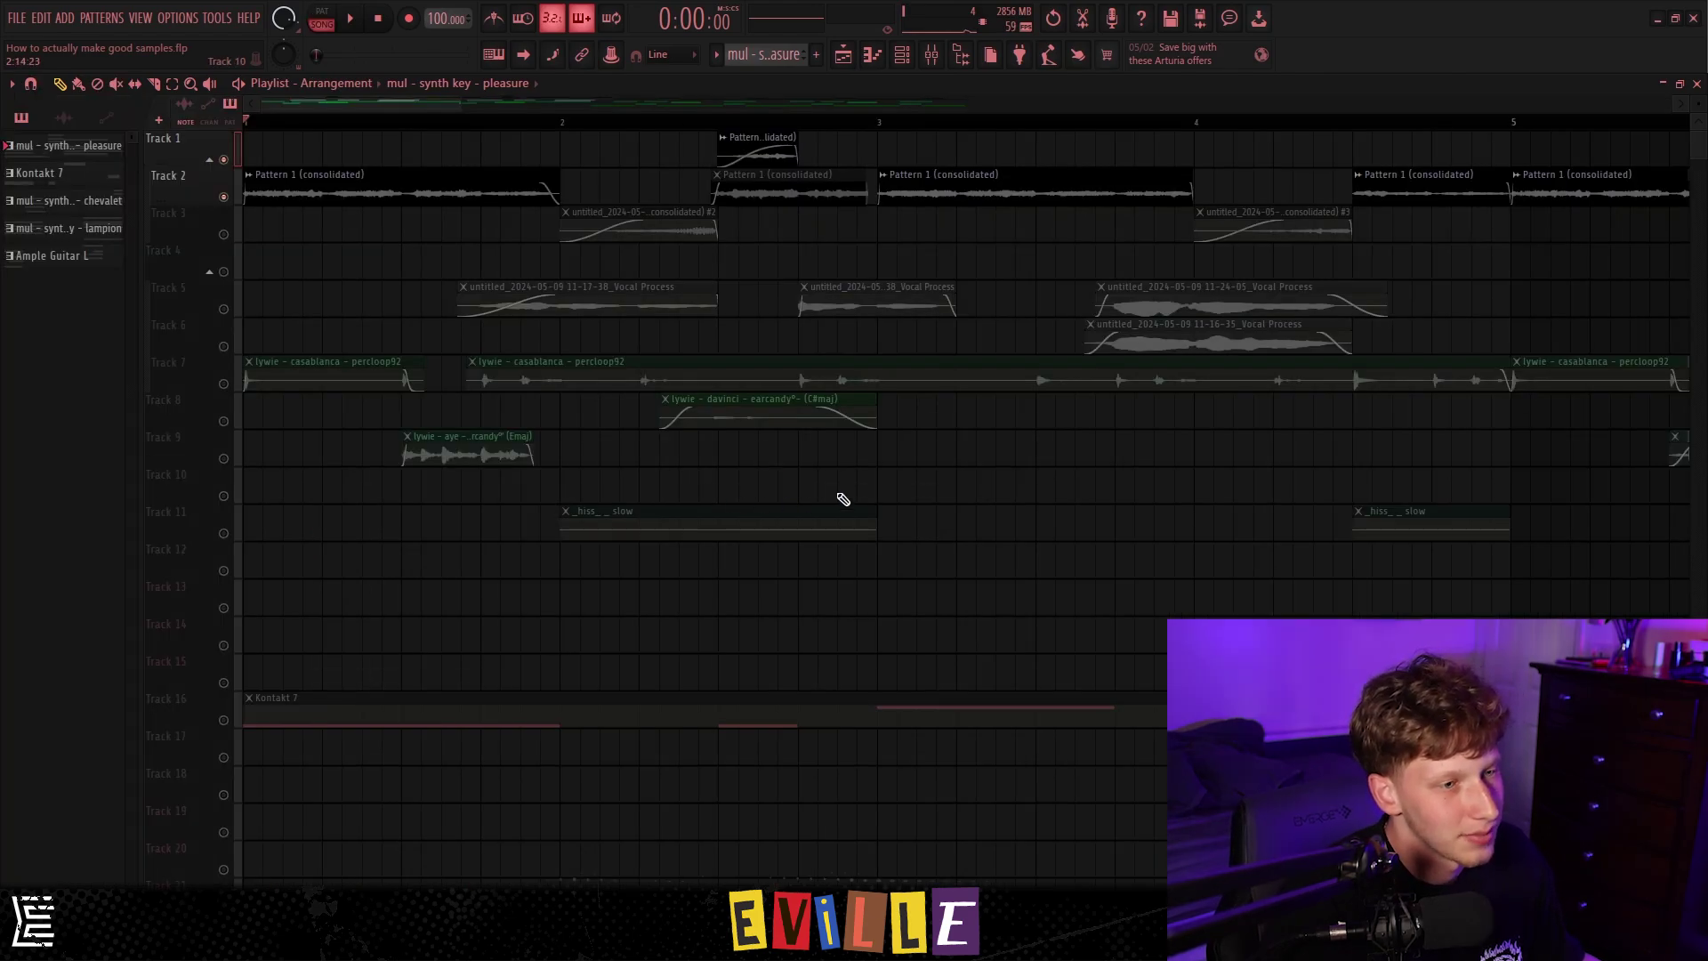
Step: Play the soloed Pattern 1 clips and inspect the reversed Track 1 clip's settings and its Vulf Compressor
key("space")
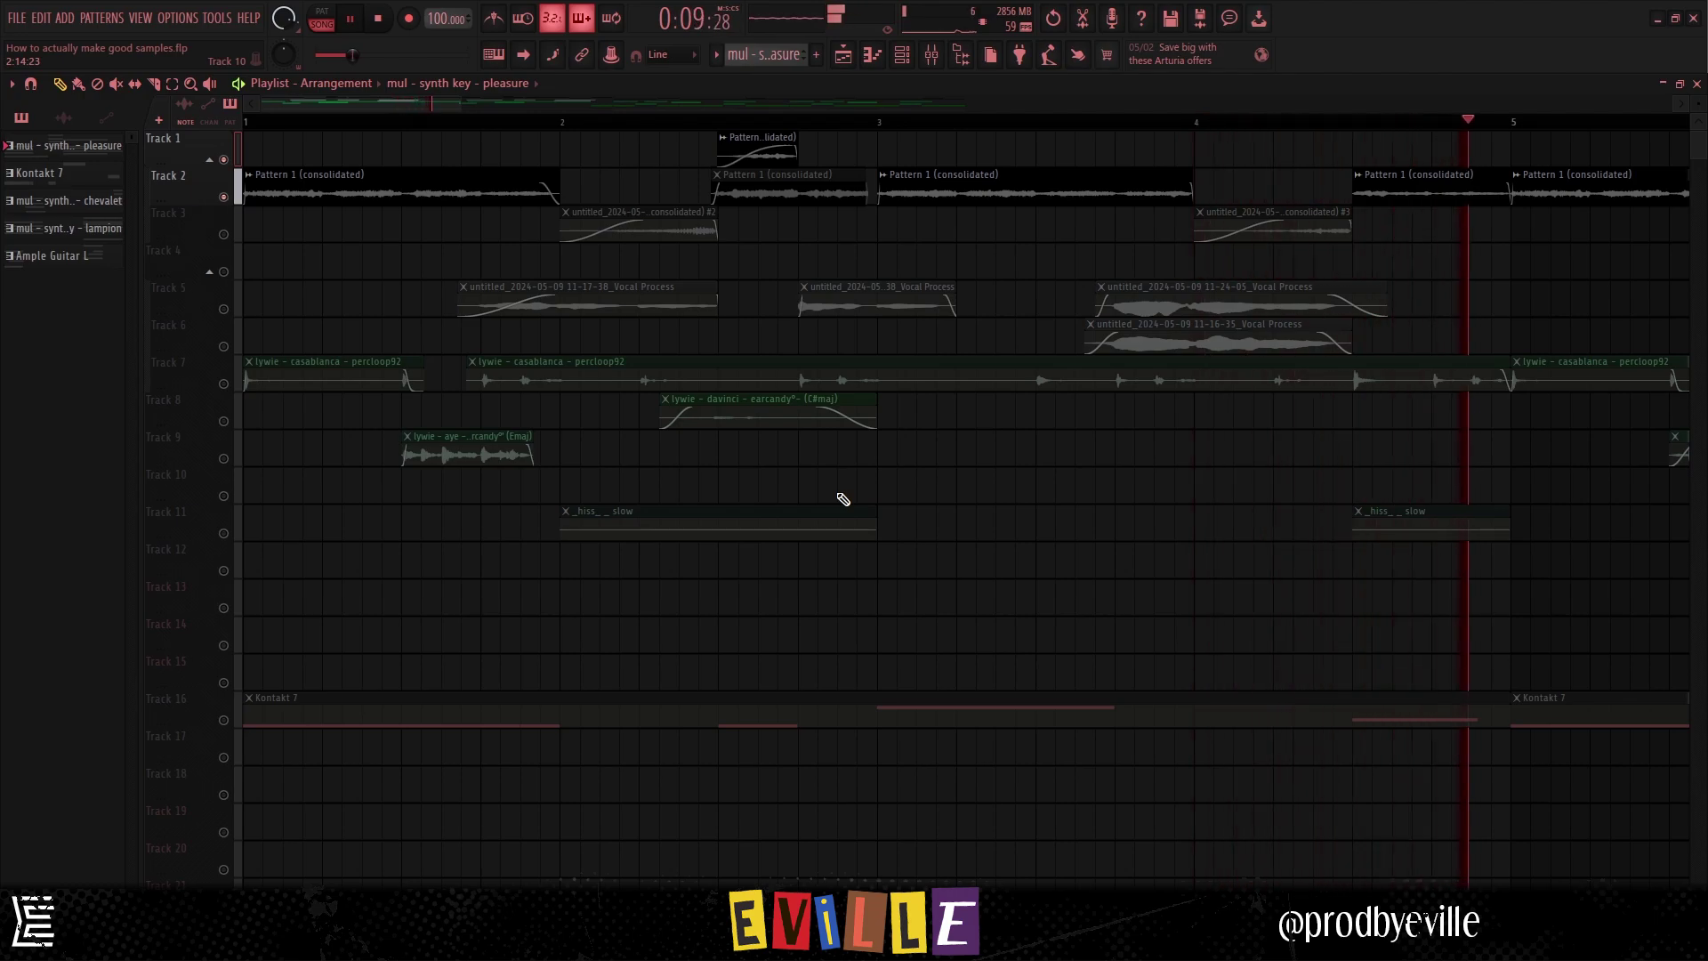
key("space")
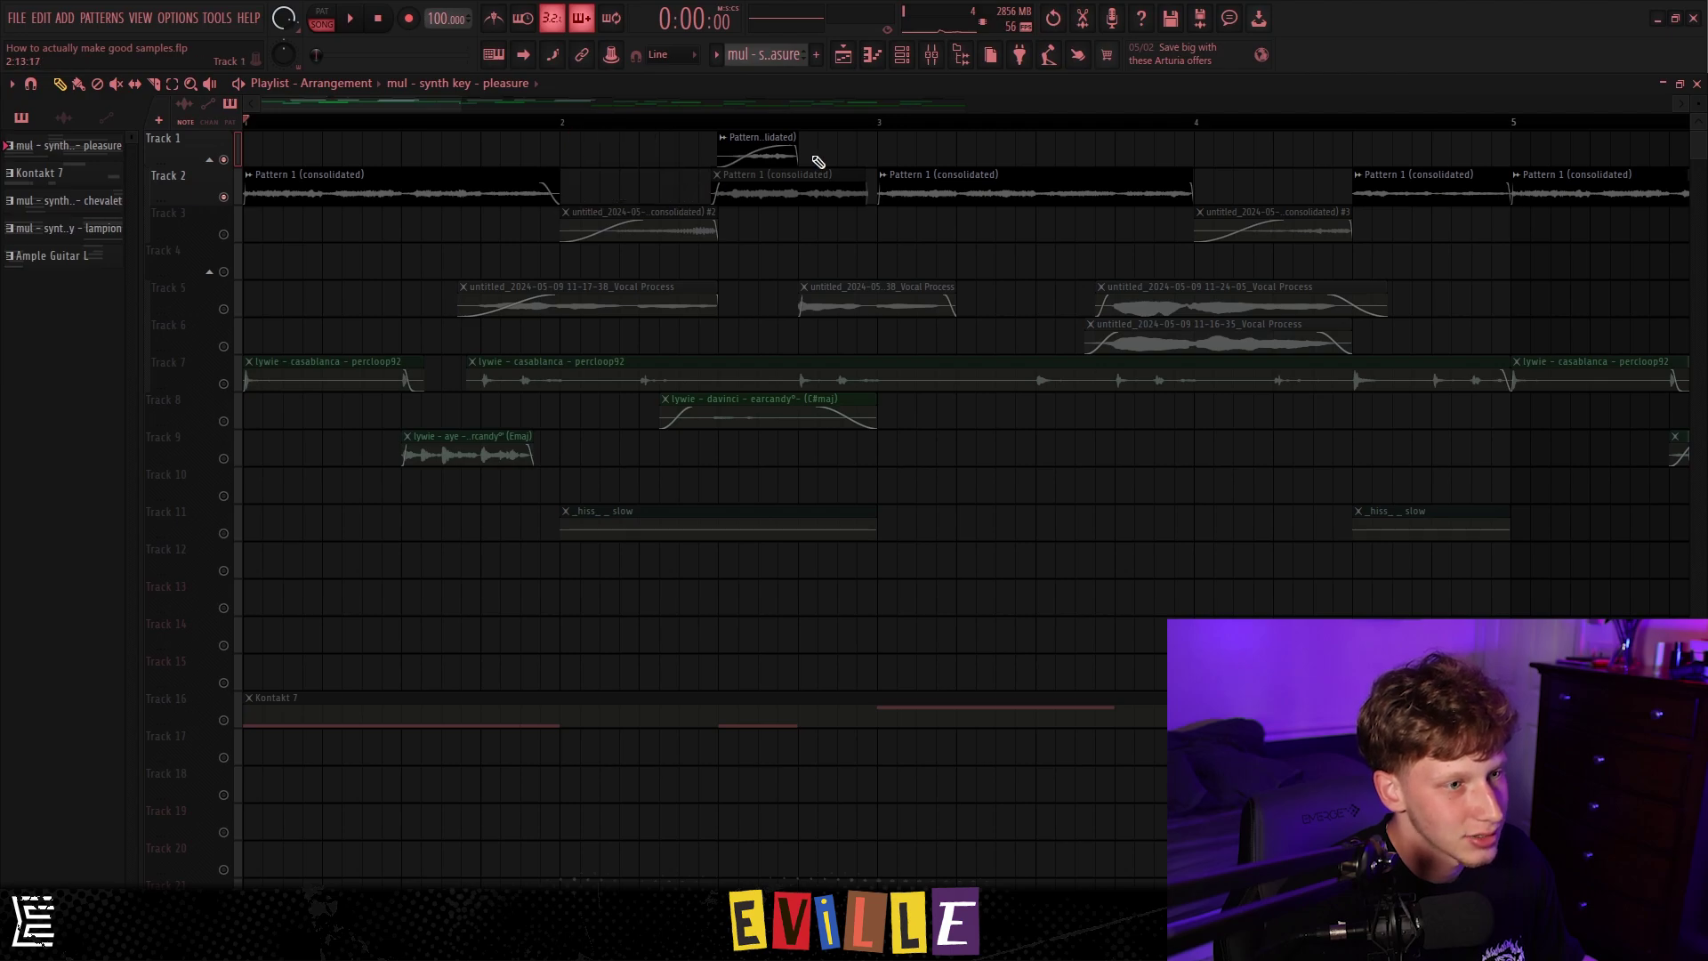
left_click(783, 182)
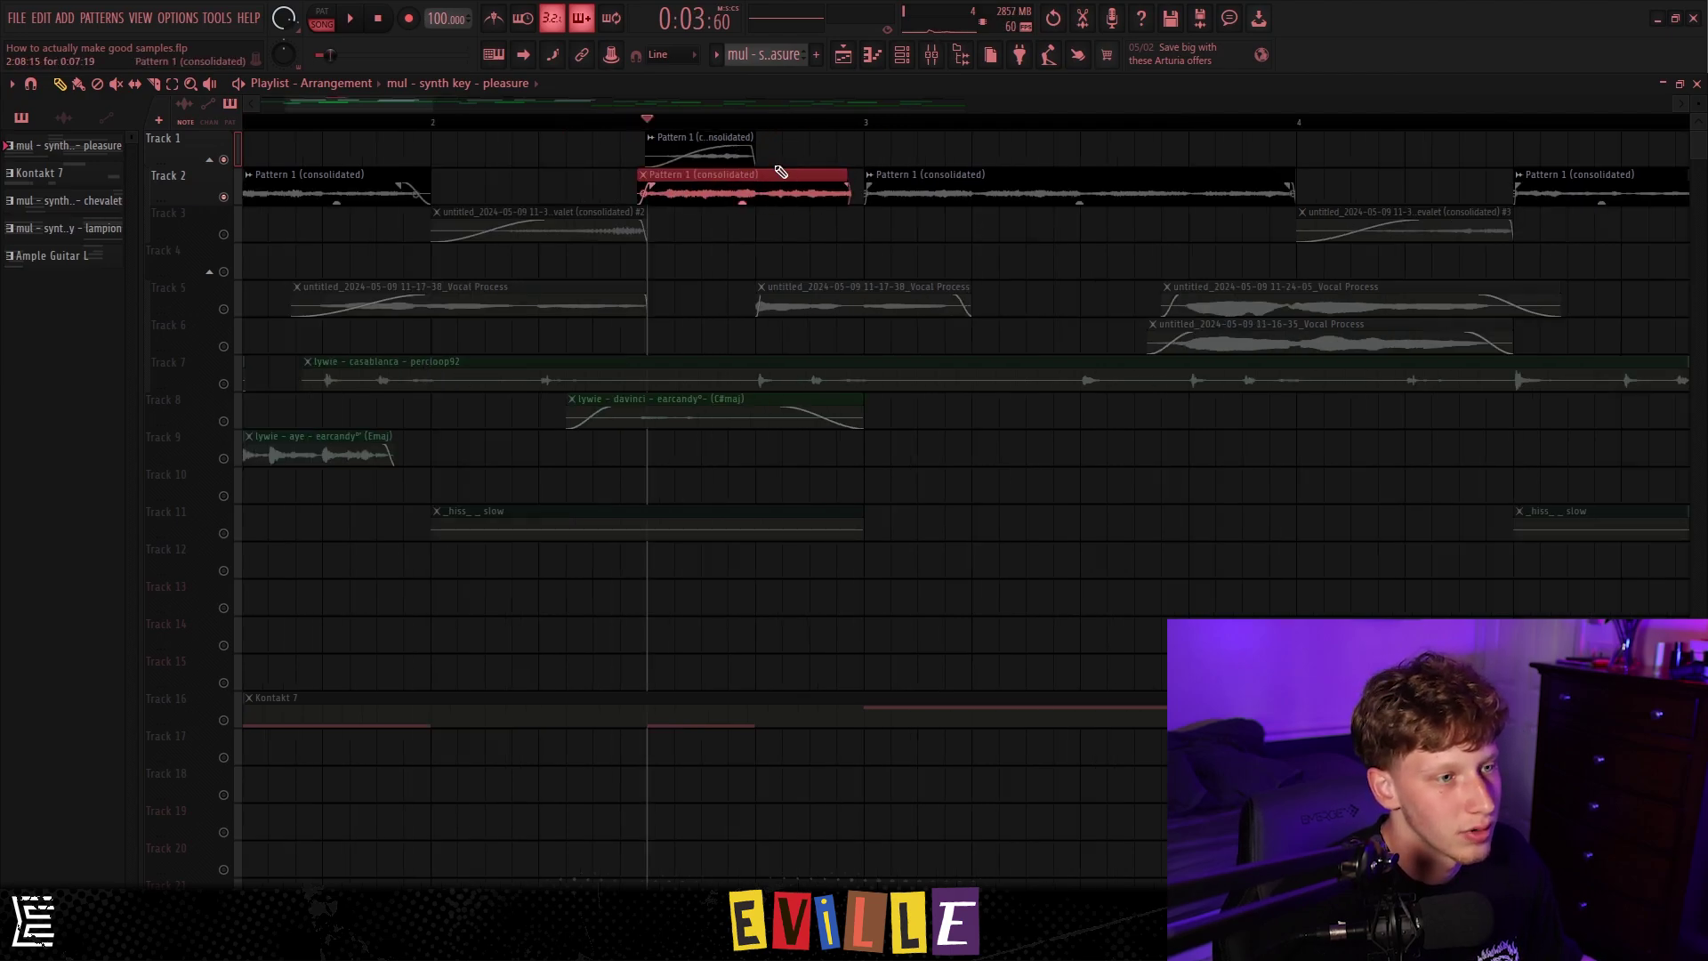
left_click(743, 154)
double_click(725, 157)
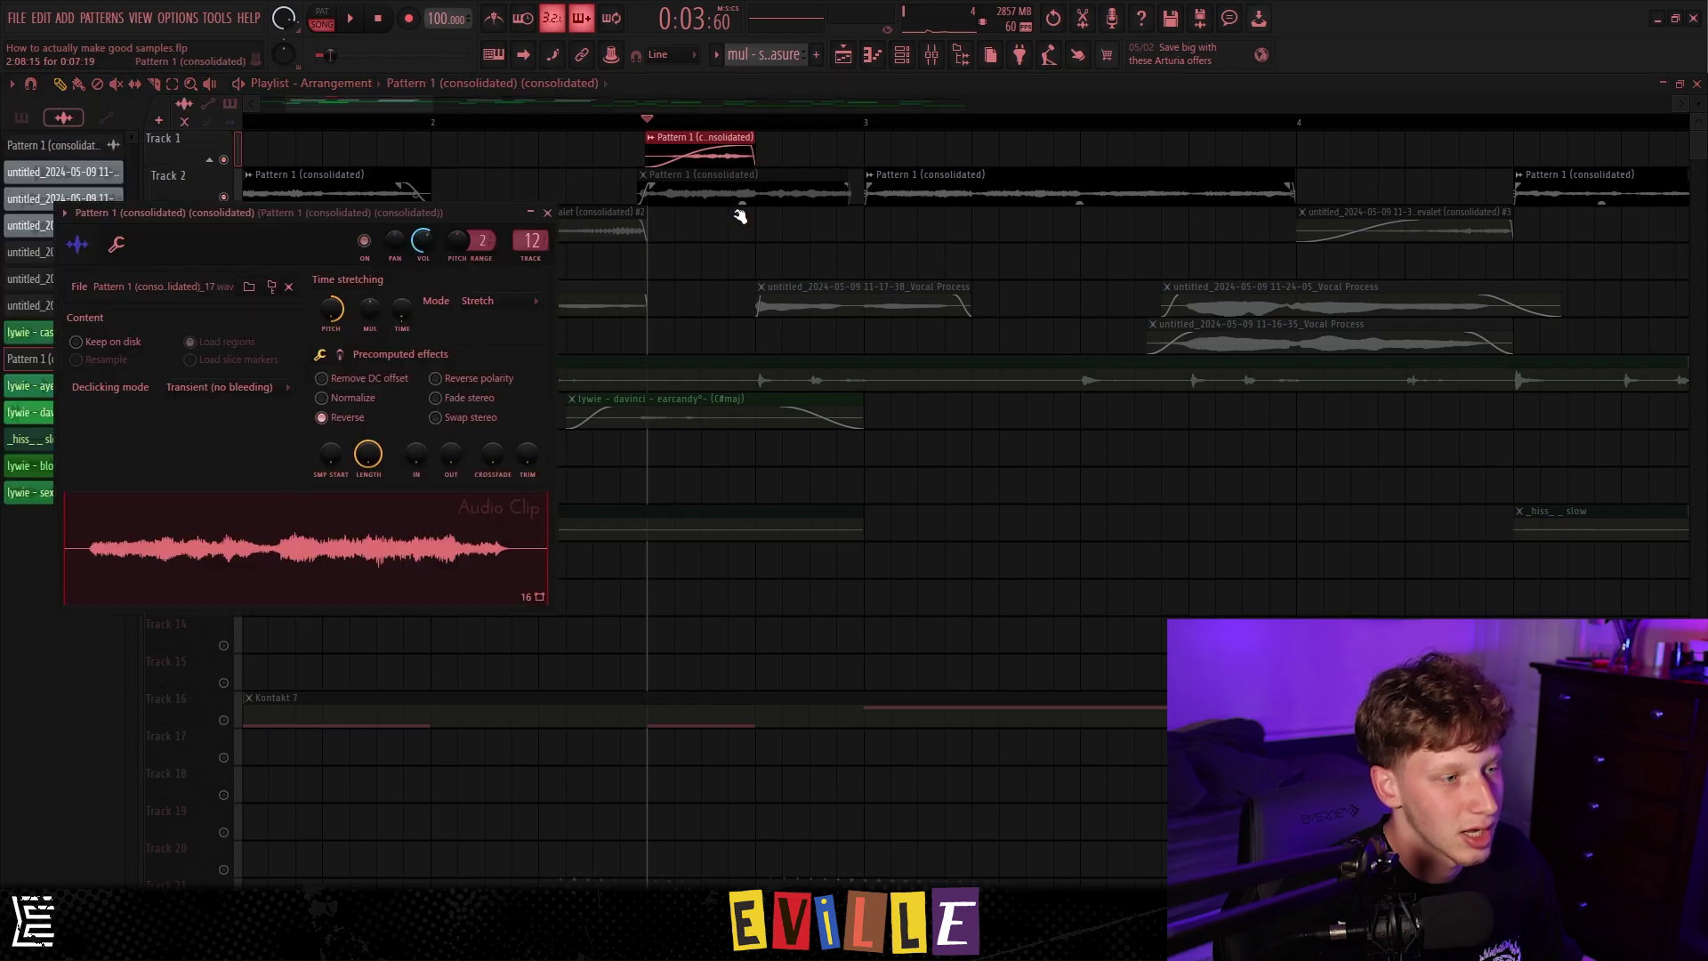
key("F9")
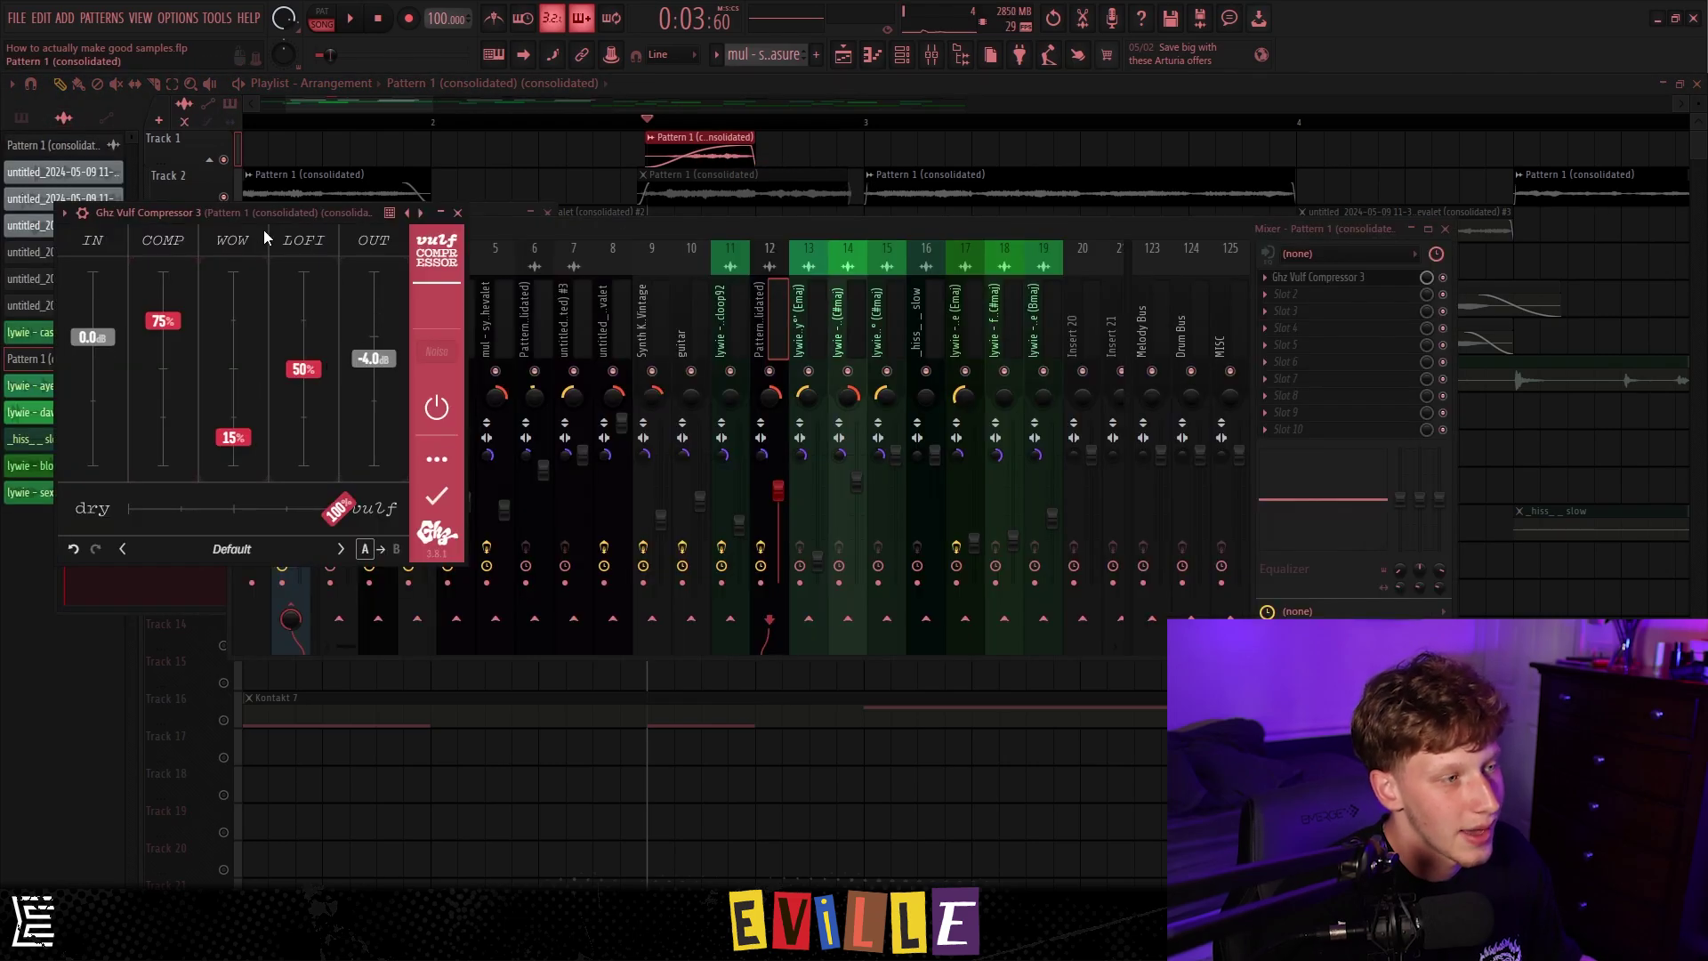
left_click_drag(264, 230, 730, 212)
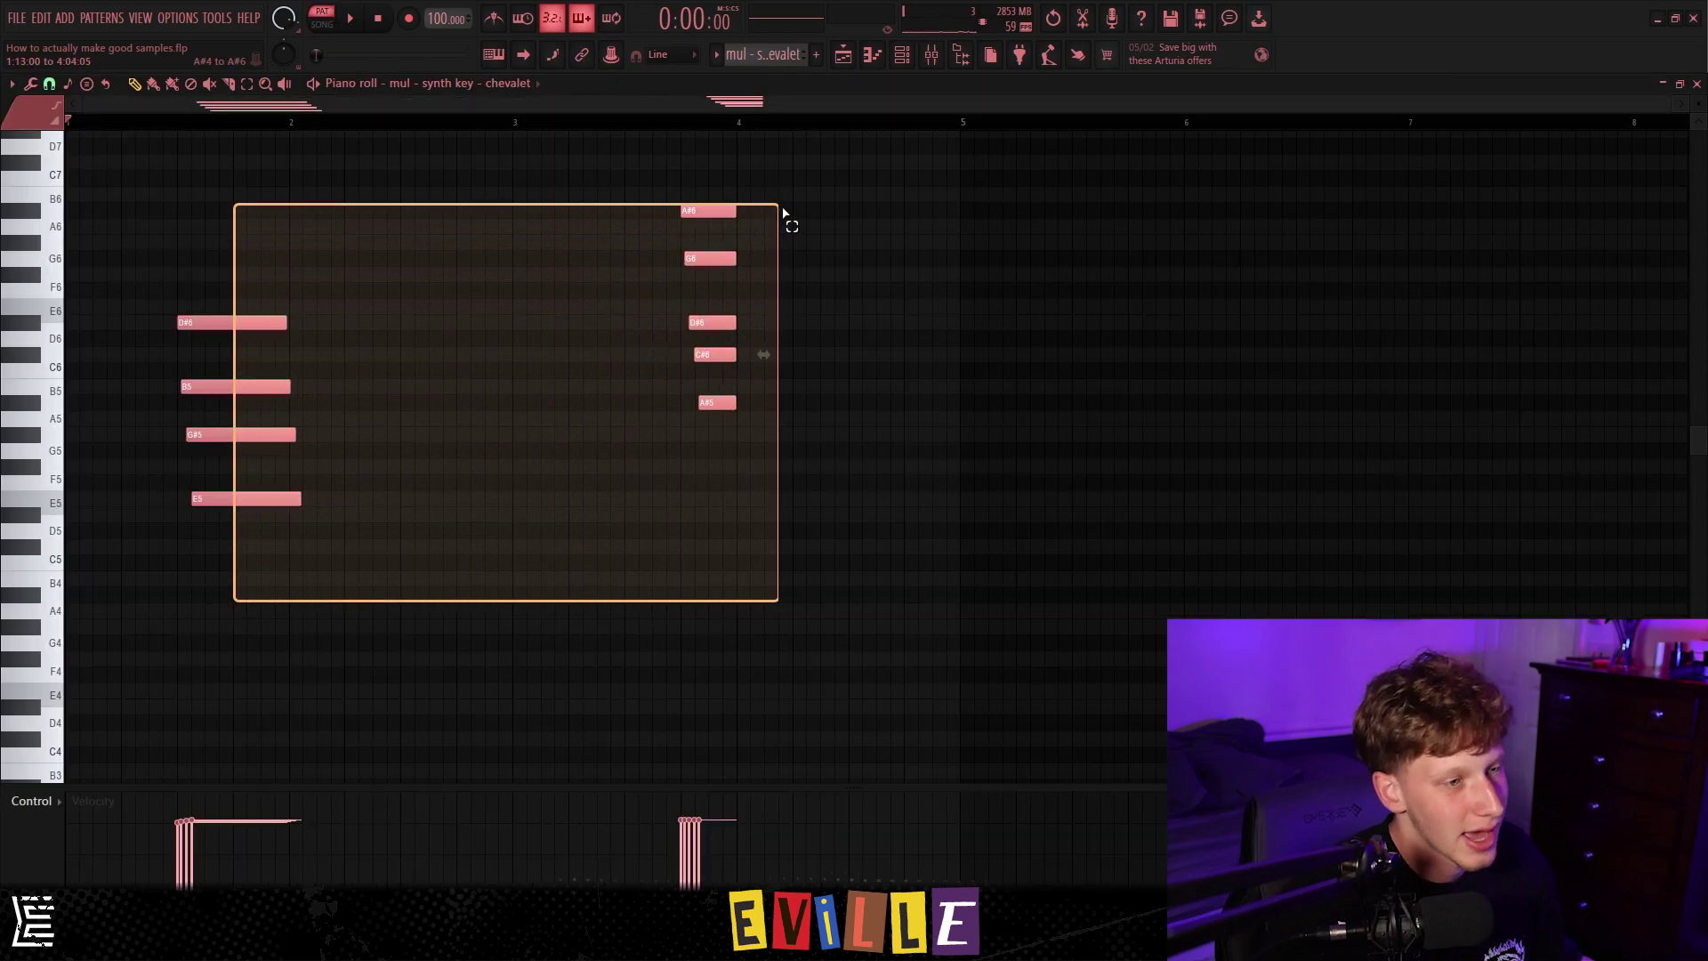
Step: Examine the two strummed chords of the chevalet synth key pattern by selecting their notes
left_click_drag(783, 217, 605, 286)
left_click_drag(190, 587, 277, 252)
left_click_drag(608, 140, 795, 439)
left_click_drag(782, 488, 563, 204)
Step: Try lowering the second chord's G6 note by one octave, compare the close-voiced notes, and return it to G6
left_click(665, 258)
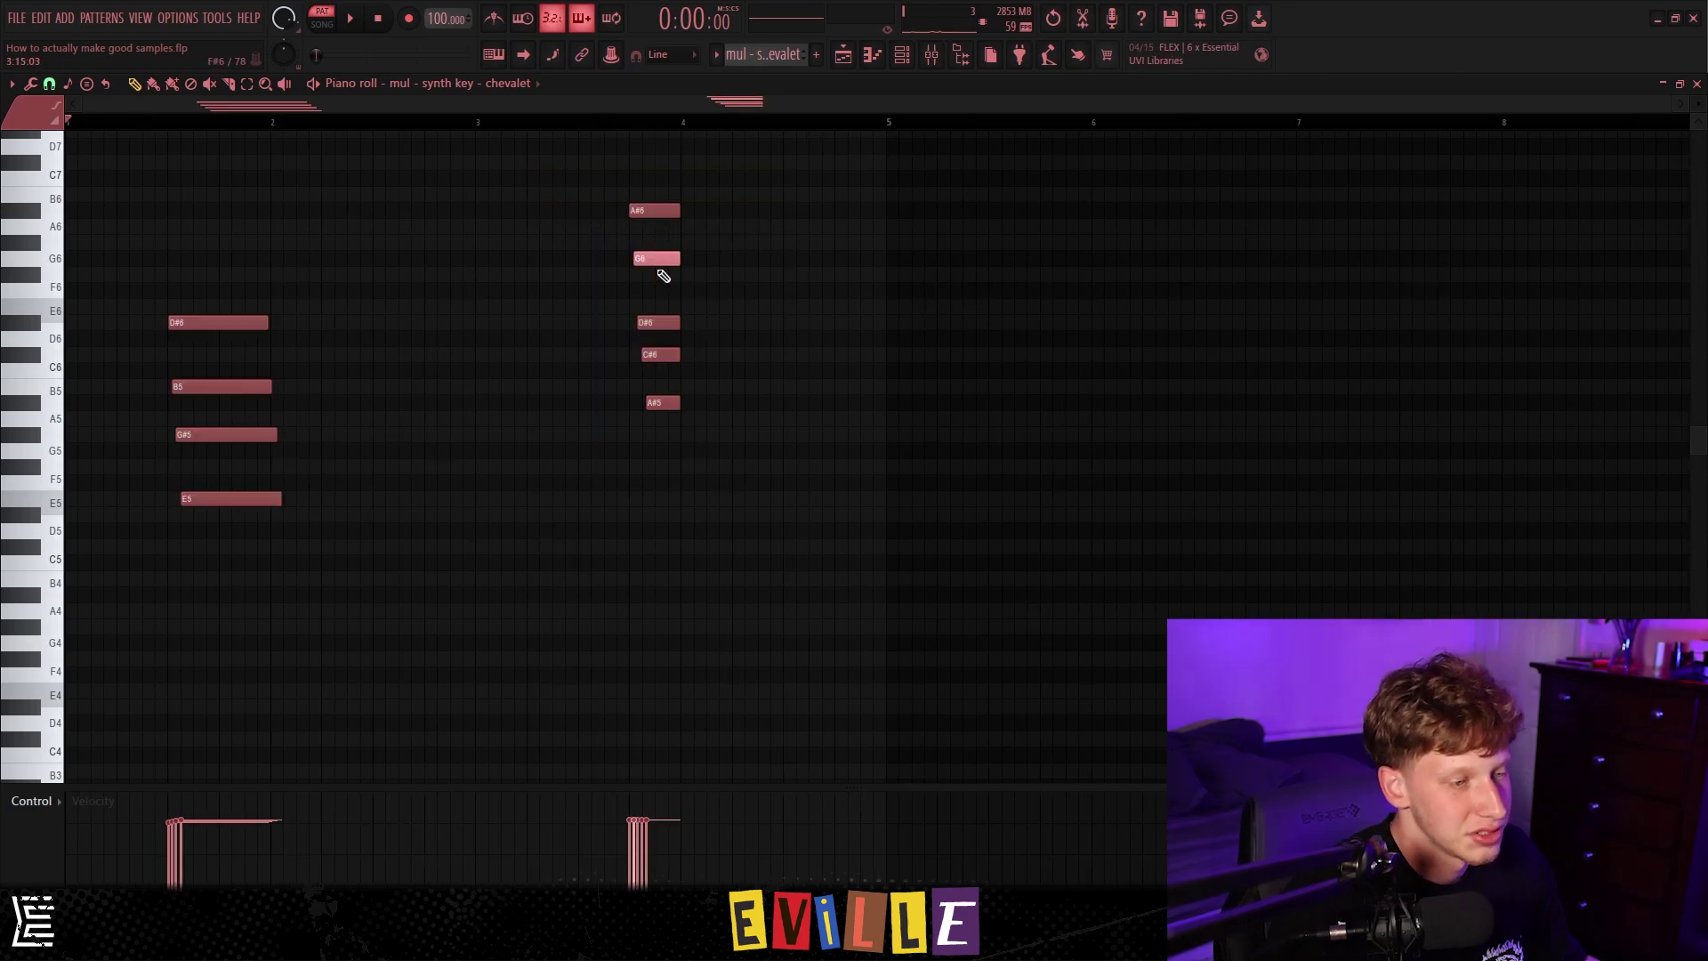
key("ctrl+Down")
left_click_drag(714, 507, 656, 445)
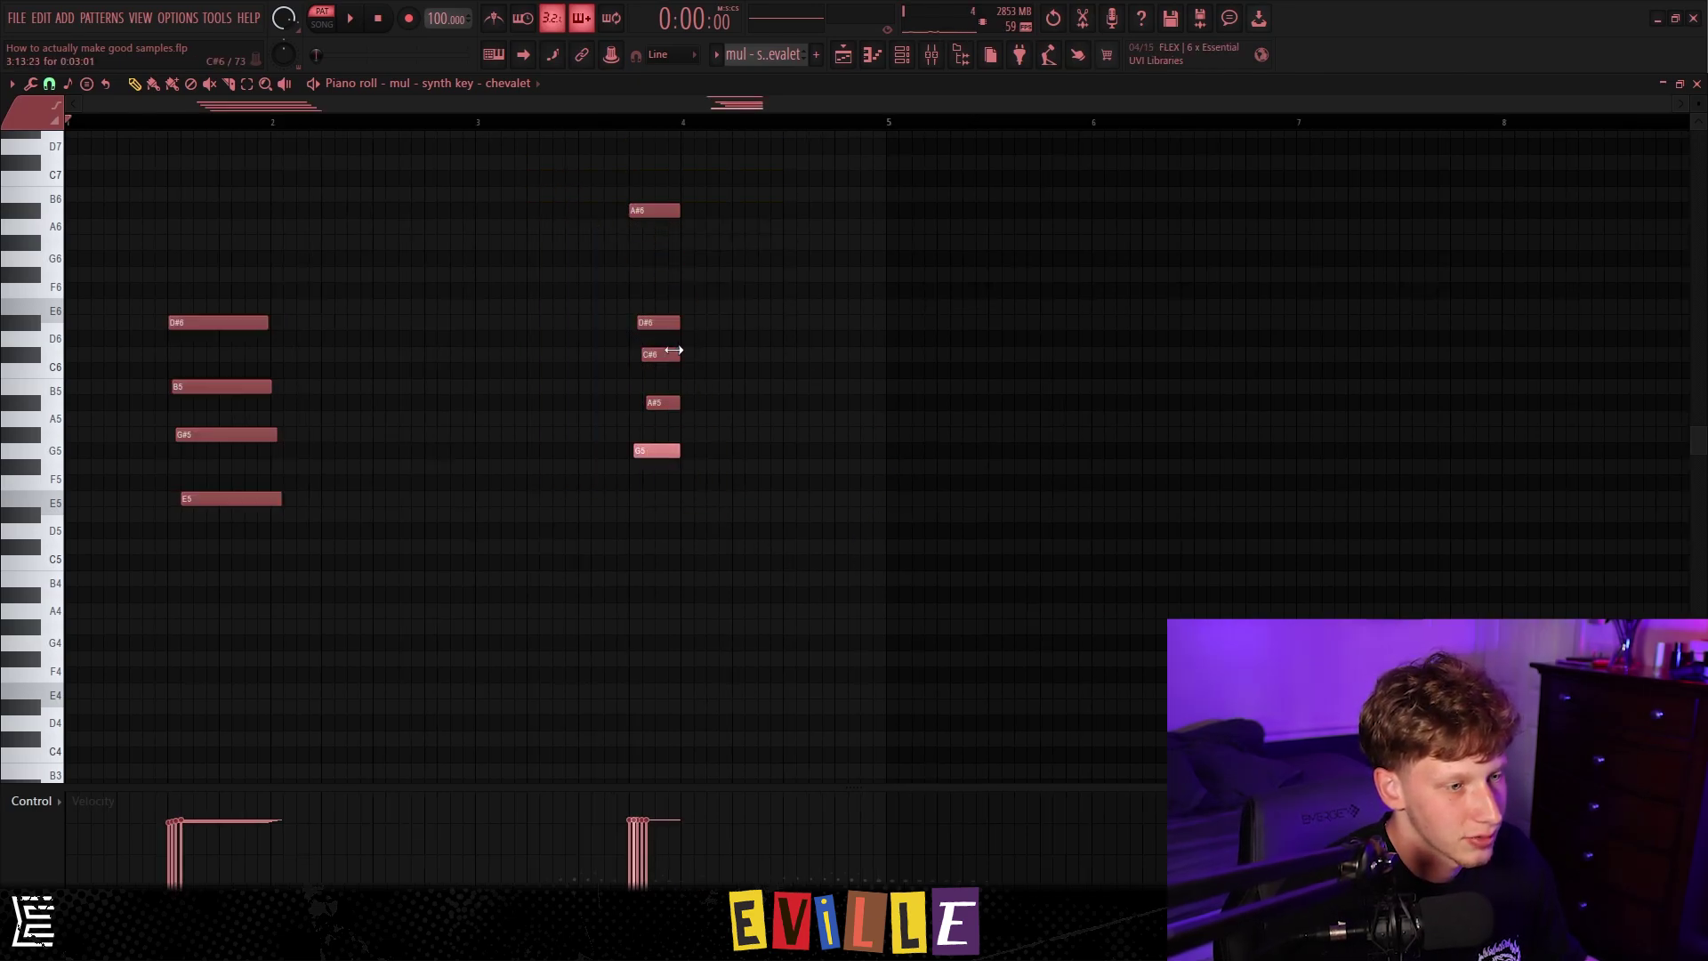
left_click_drag(676, 357, 644, 302)
mouse_move(653, 430)
left_mouse_down()
mouse_move(663, 456)
mouse_move(632, 445)
left_mouse_up()
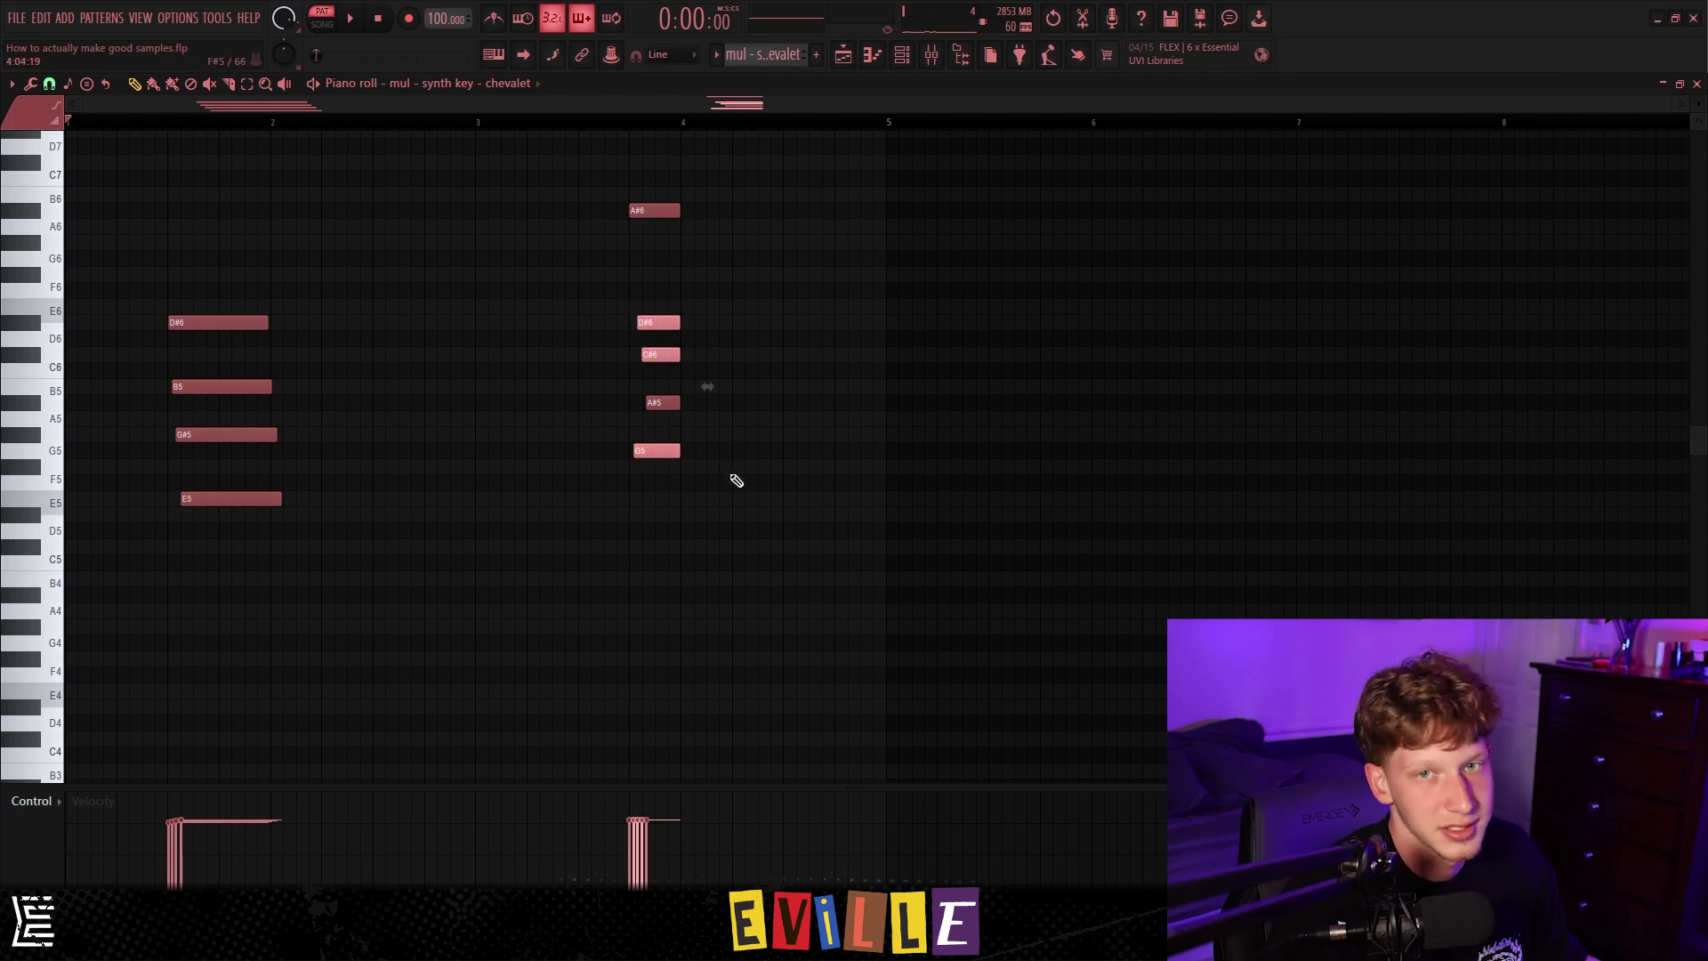
left_click(711, 472)
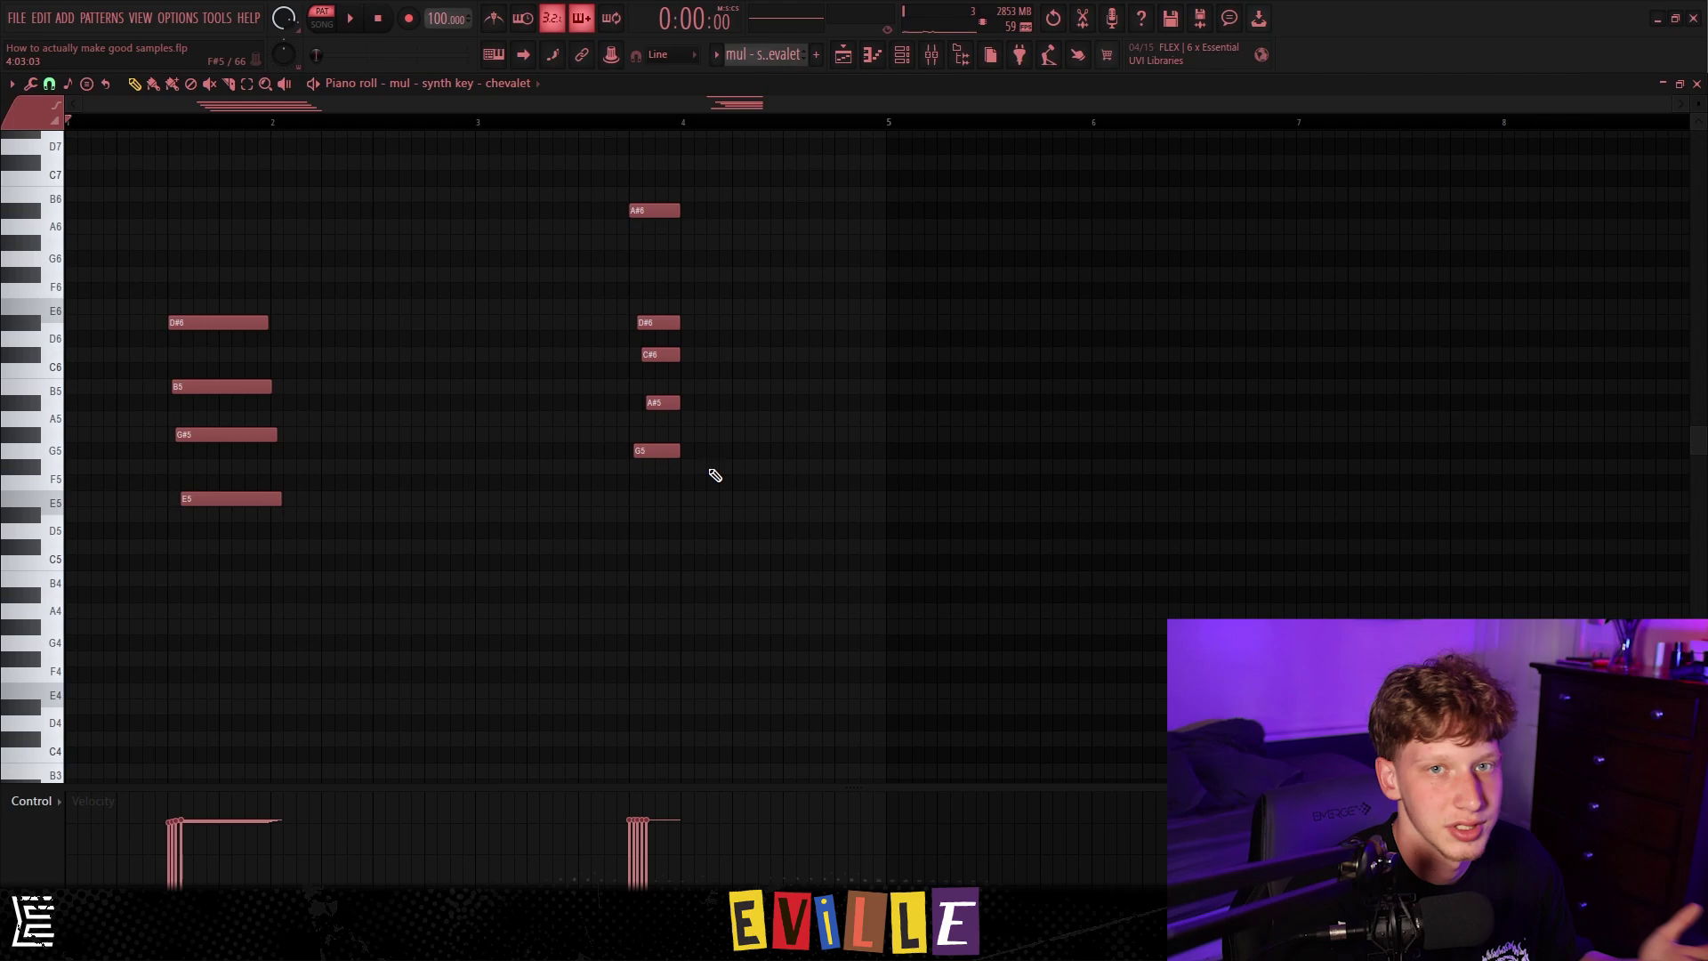
key("ctrl+Up")
Step: Play the chevalet pattern's chords and review the channel's ValhallaVintageVerb, ValhallaDelay and Fruity Chorus effects
key("space")
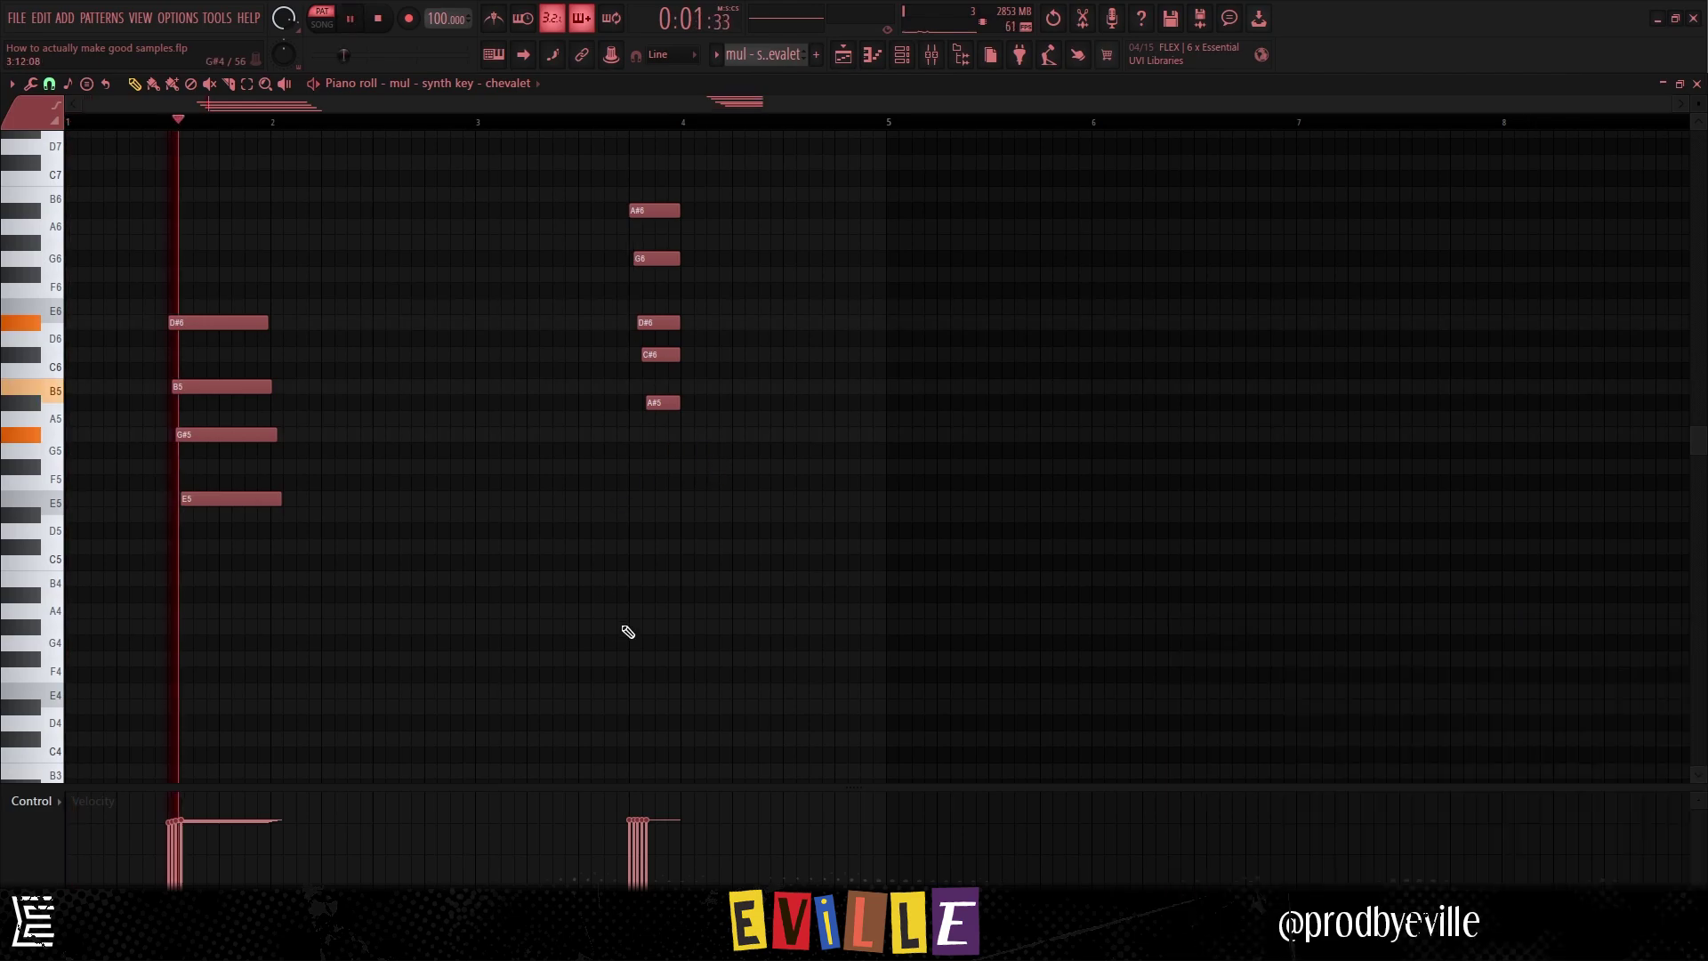
left_click(585, 122)
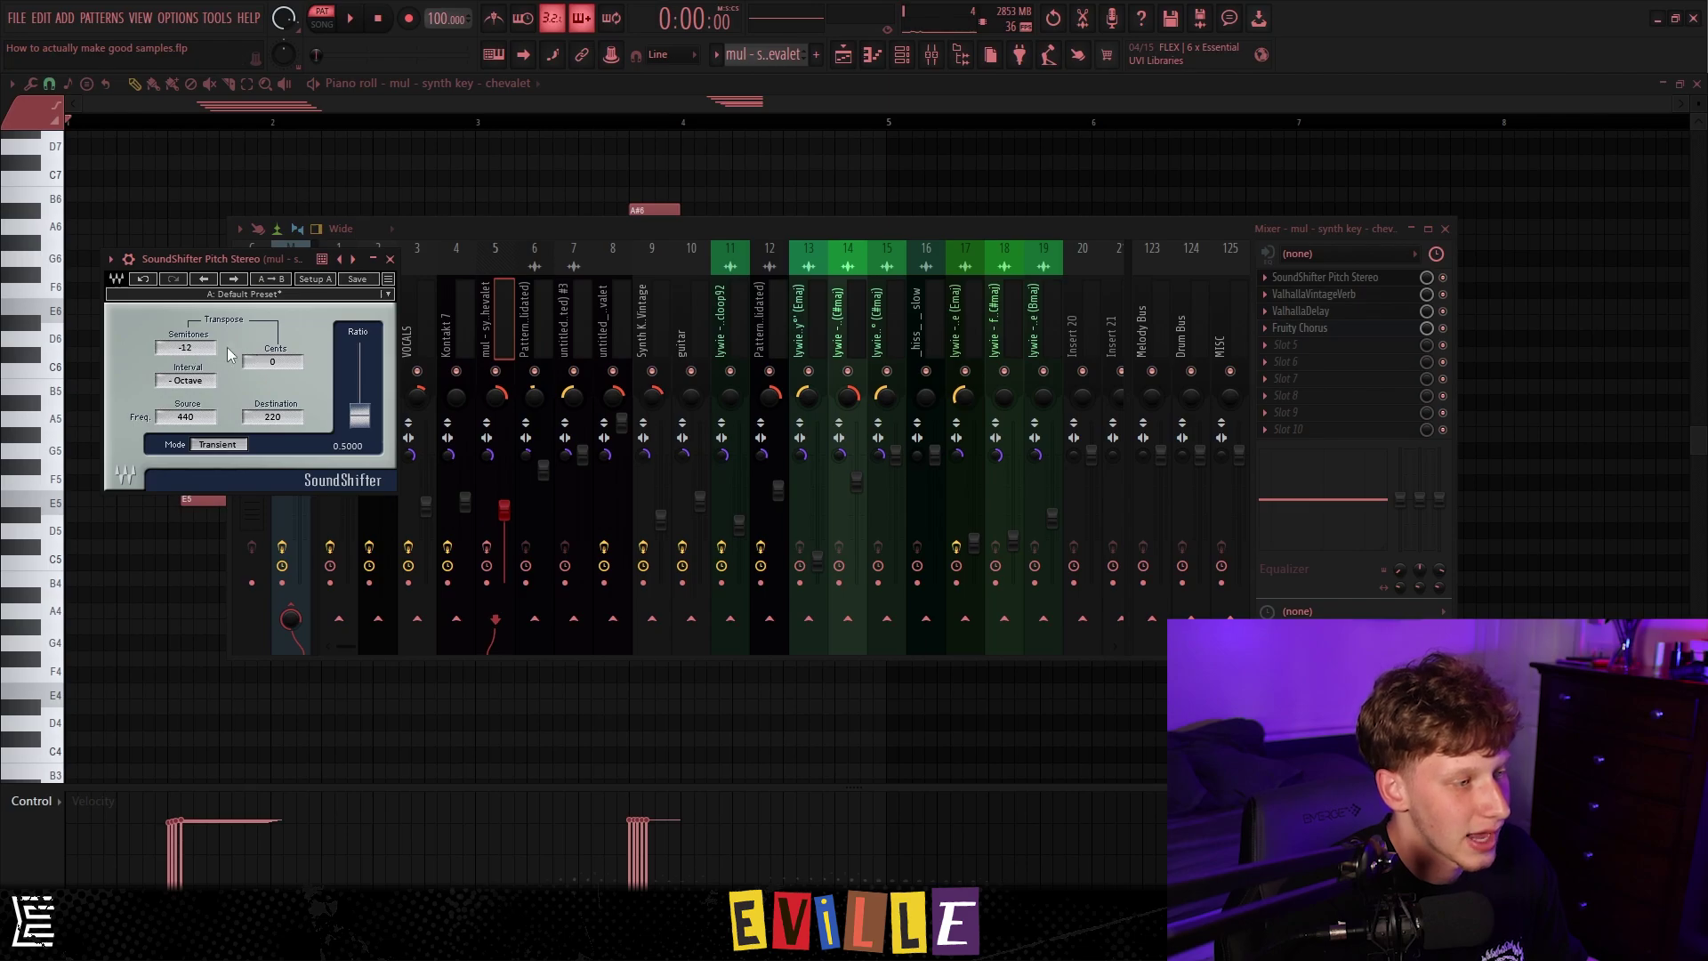
left_click(1312, 294)
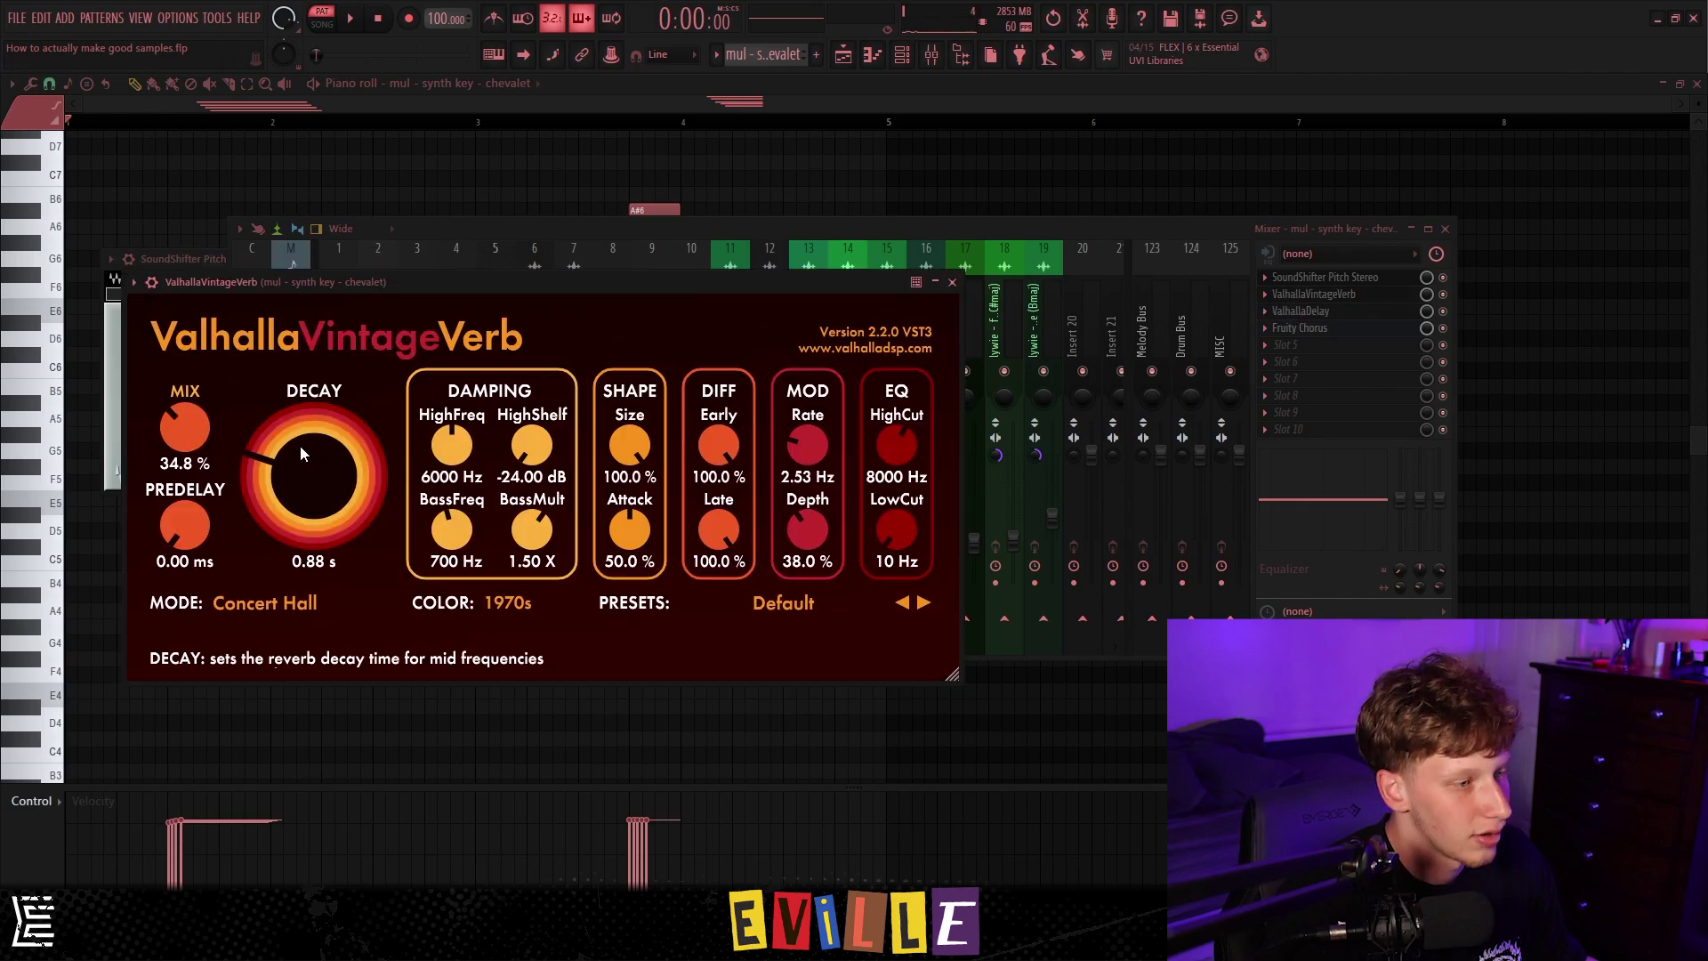
left_click(1300, 310)
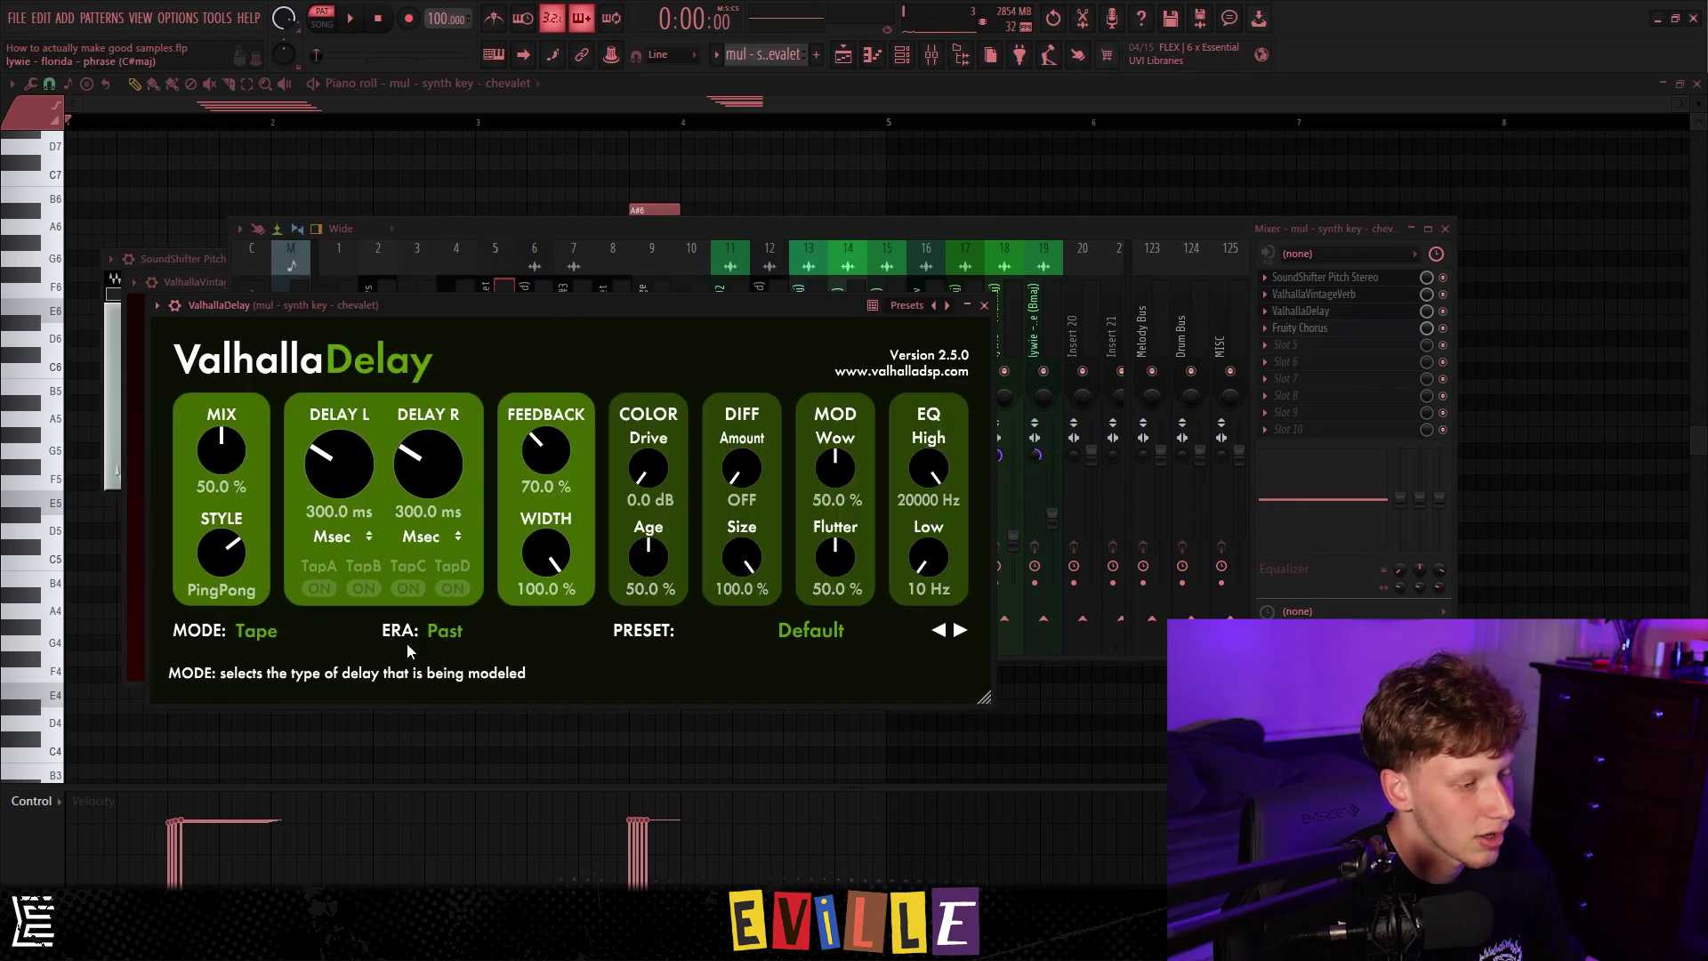
left_click(1301, 328)
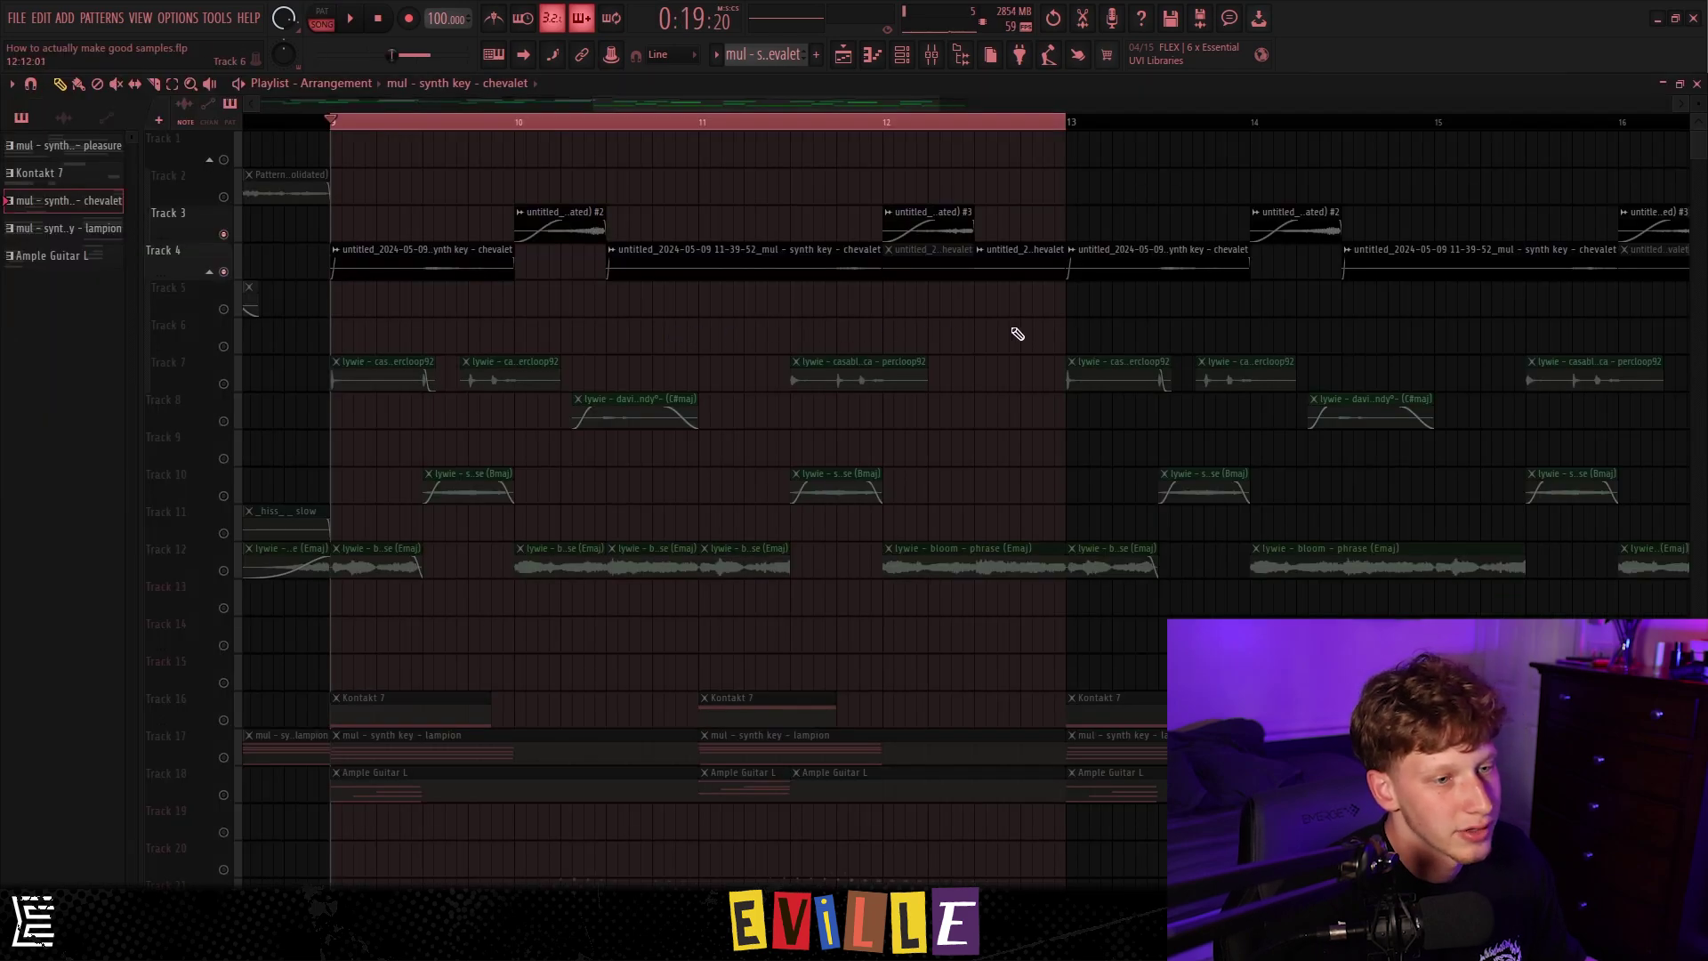
Step: Play the soloed Tracks 3 and 4 over bars 9 to 12 and locate the consolidated #2 clips on Track 3
left_click_drag(1014, 313, 682, 333)
key("space")
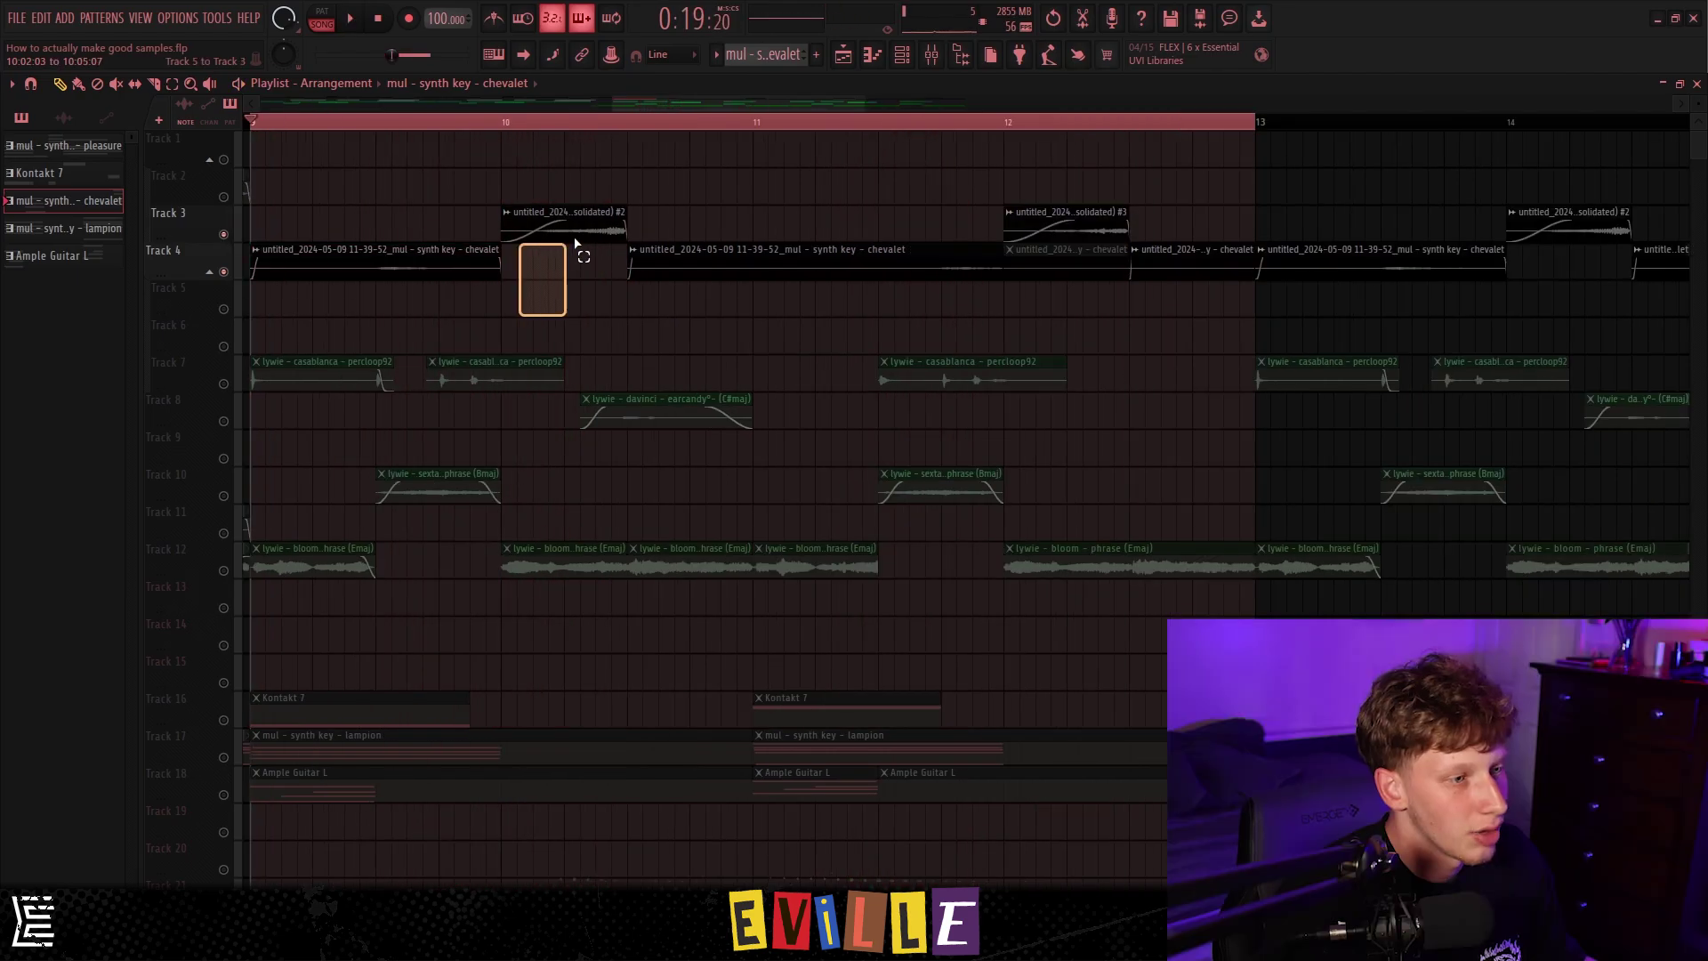
left_click_drag(572, 242, 602, 221)
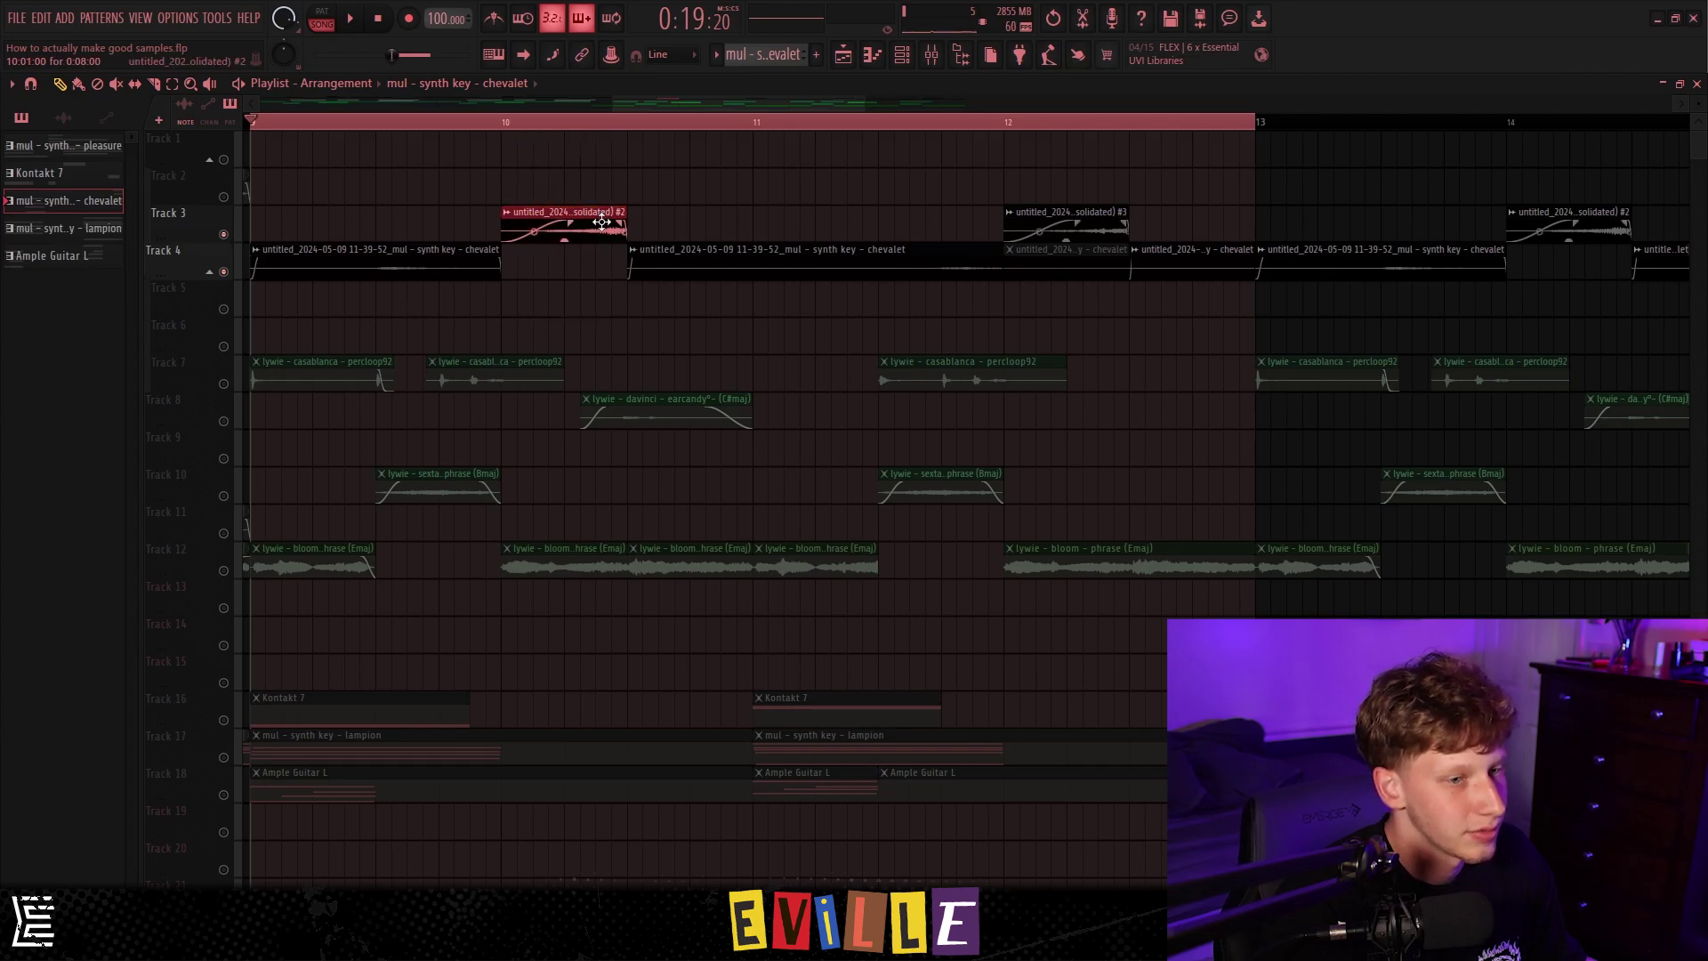
left_click_drag(291, 223, 485, 224)
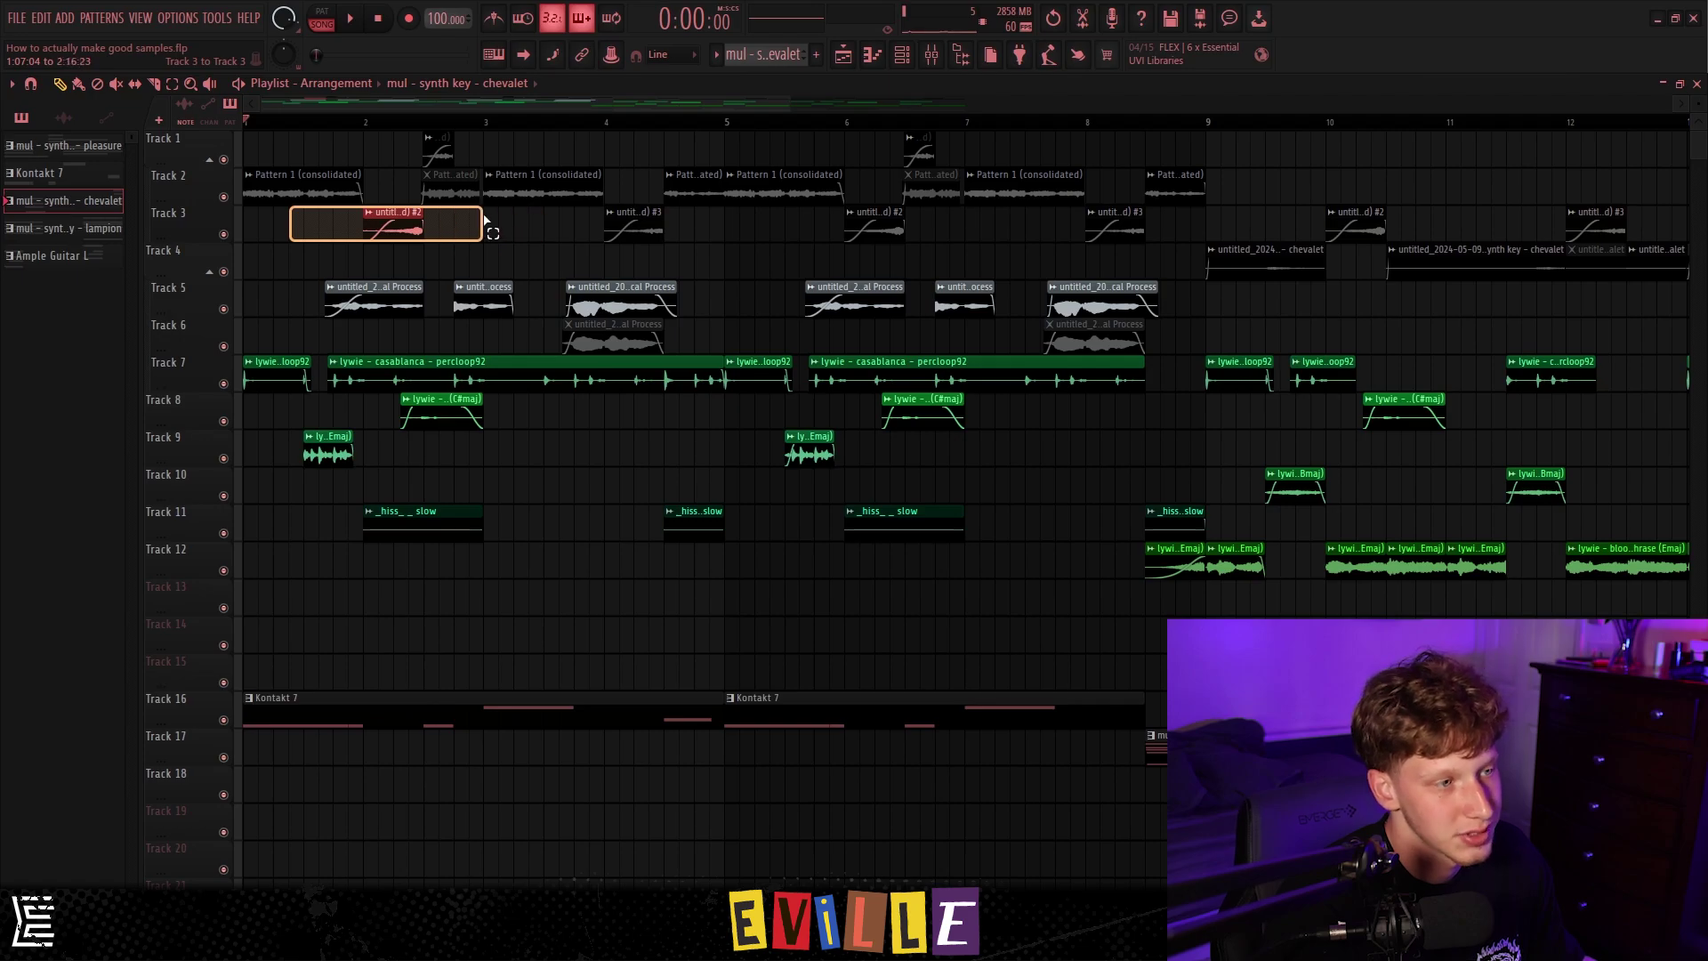
Step: Play the soloed Track 5 vocals and audition the Vocal Process sample in Edison, closing both its windows
scroll(579, 440, "down", 1)
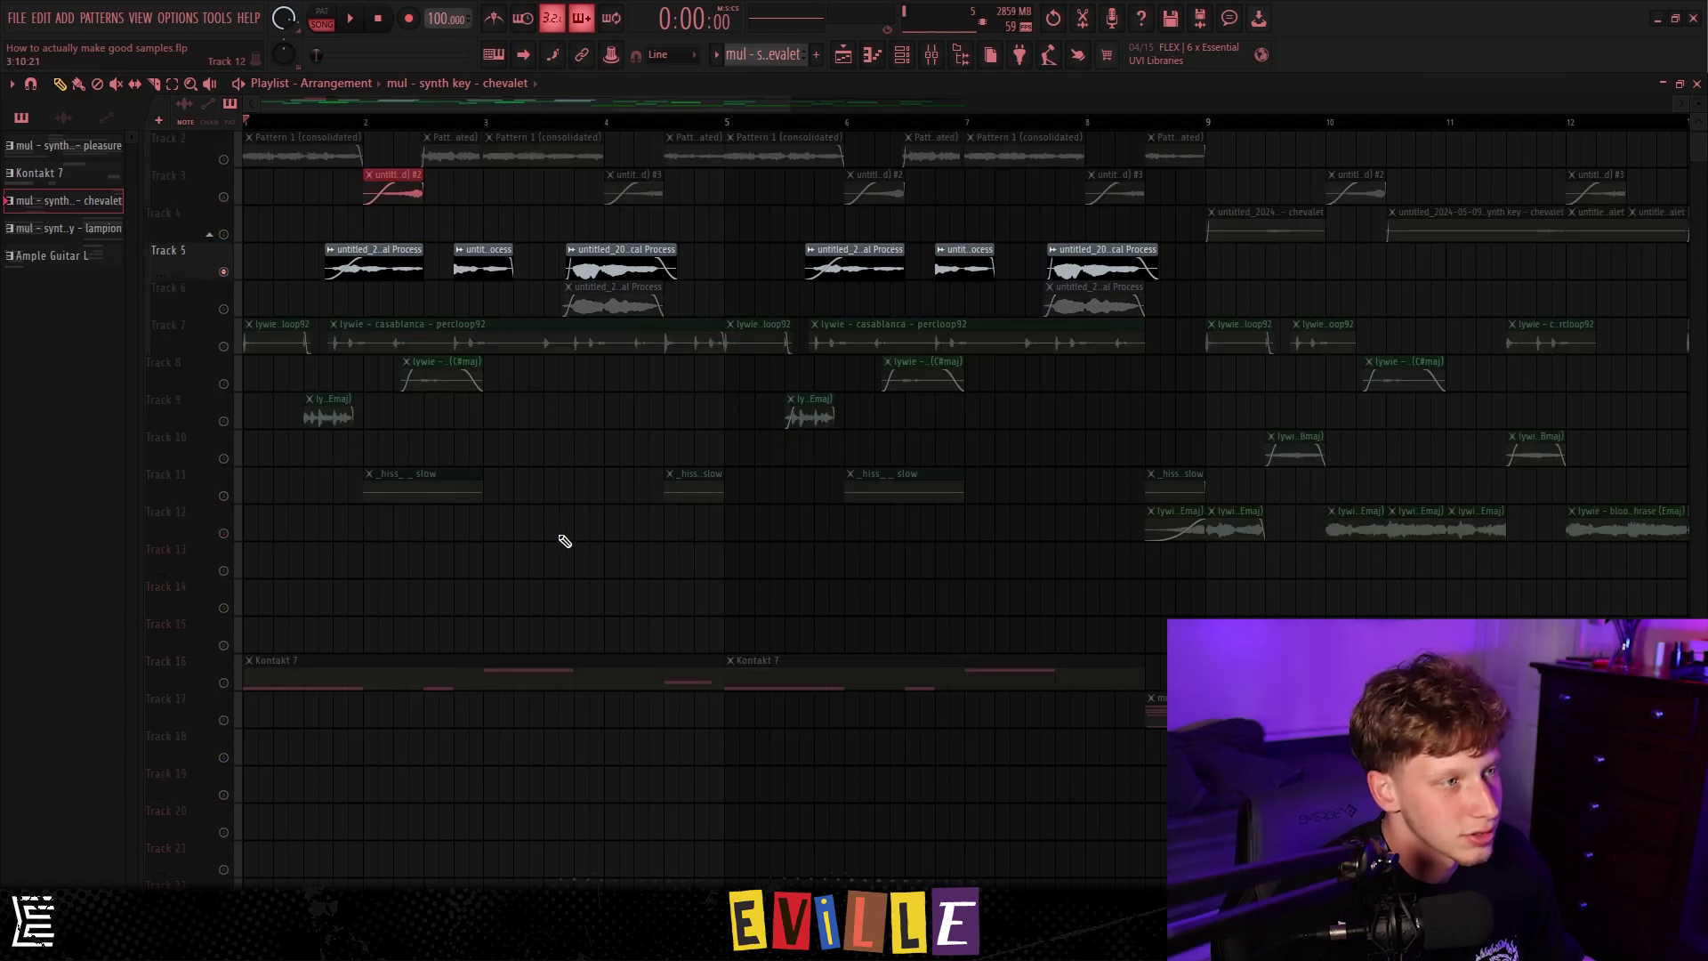
key("space")
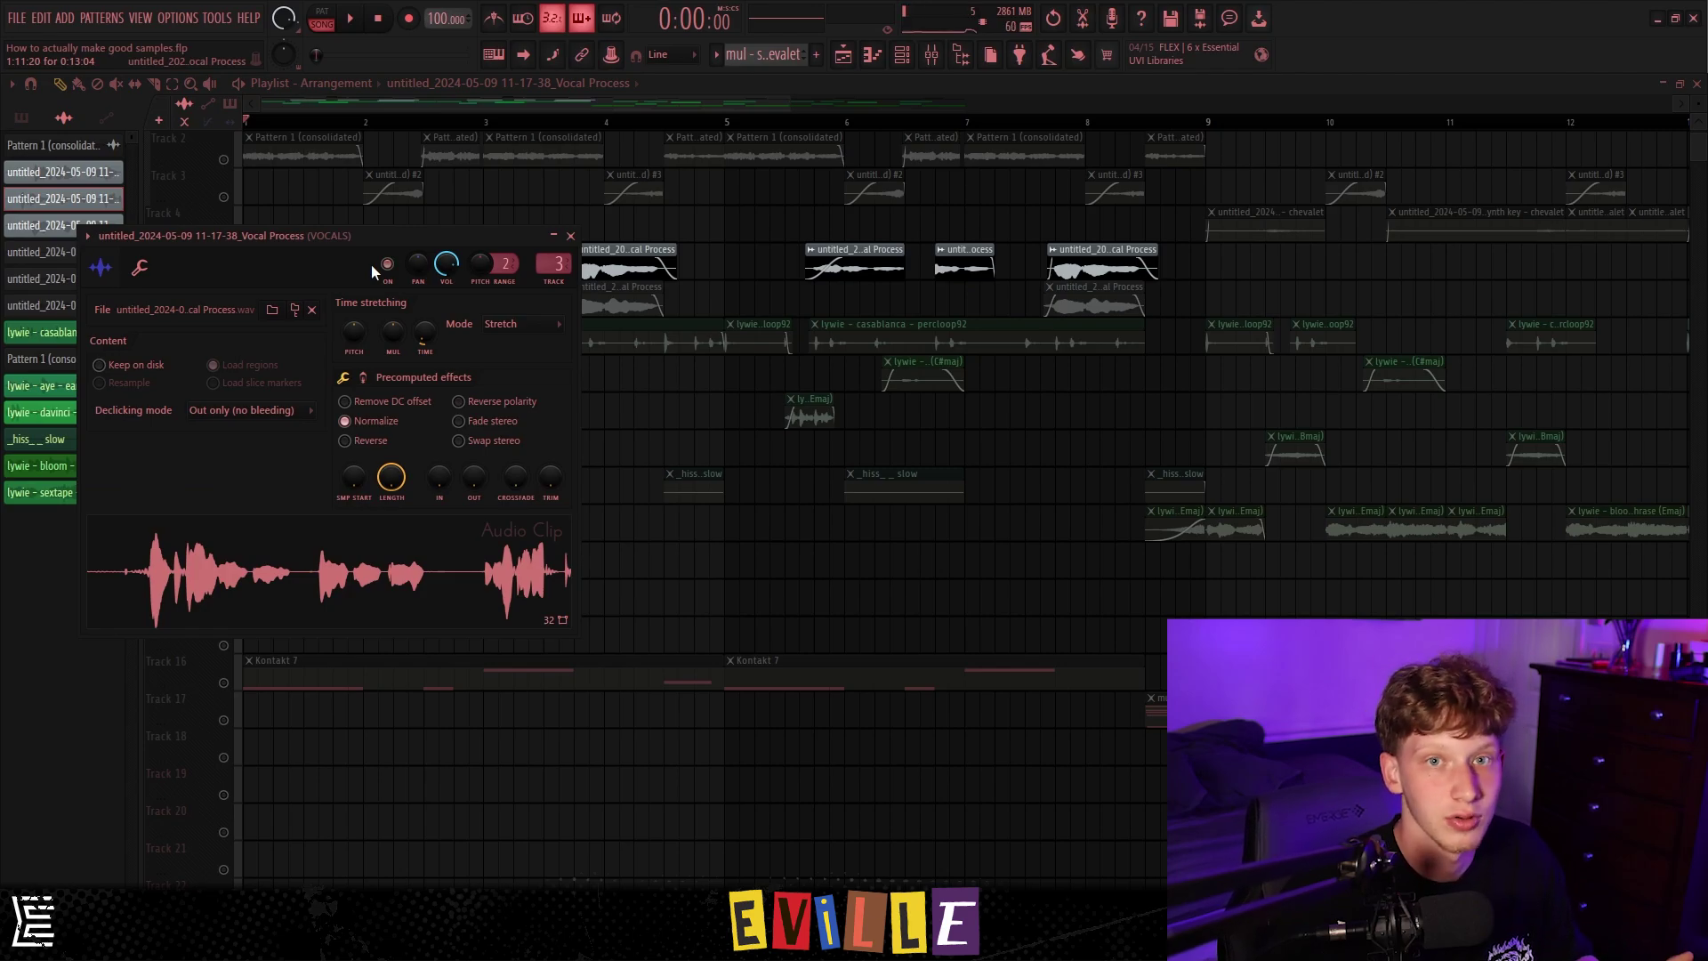
double_click(459, 549)
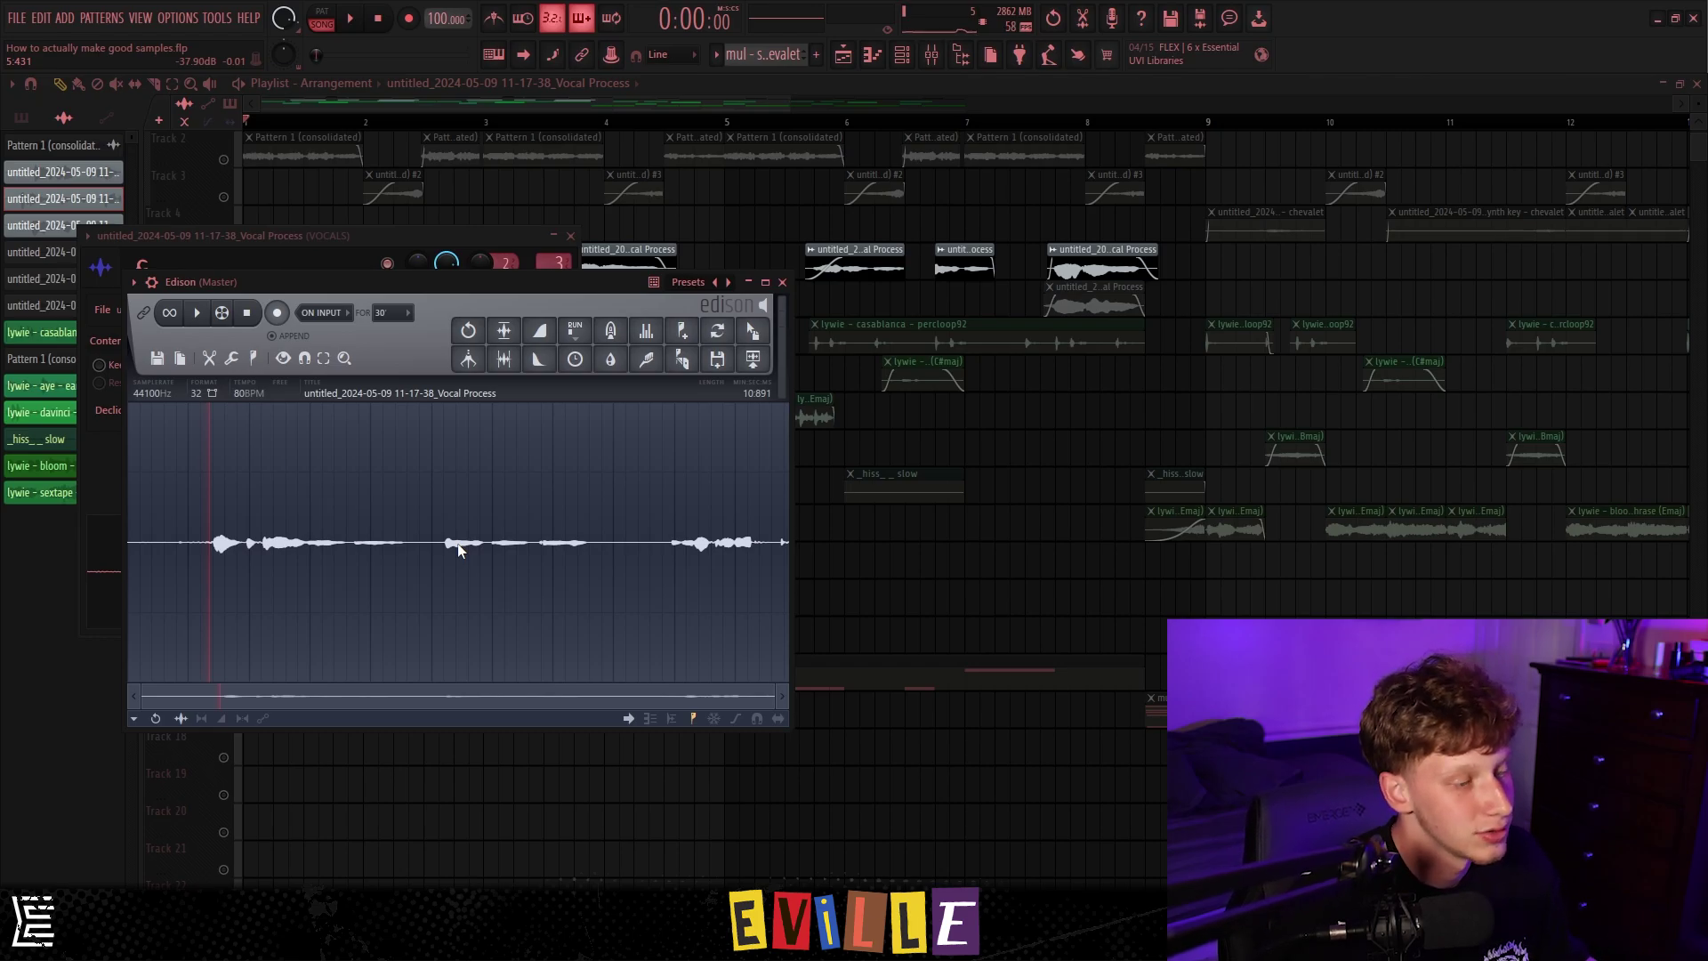
key("space")
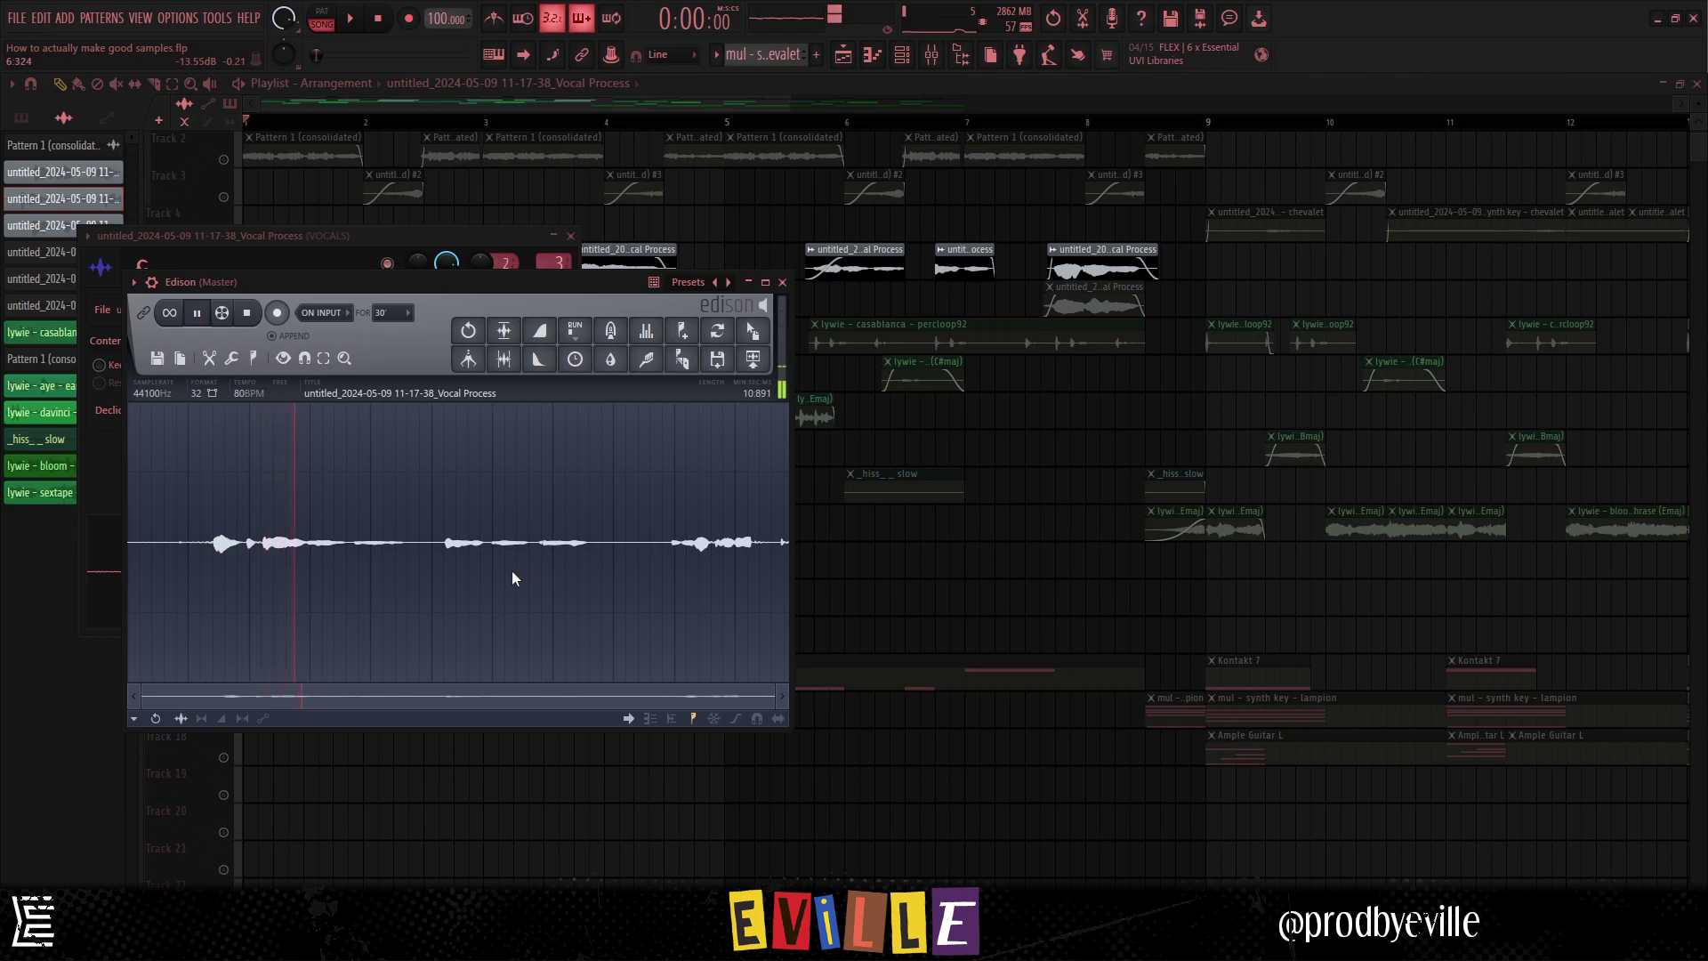
key("space")
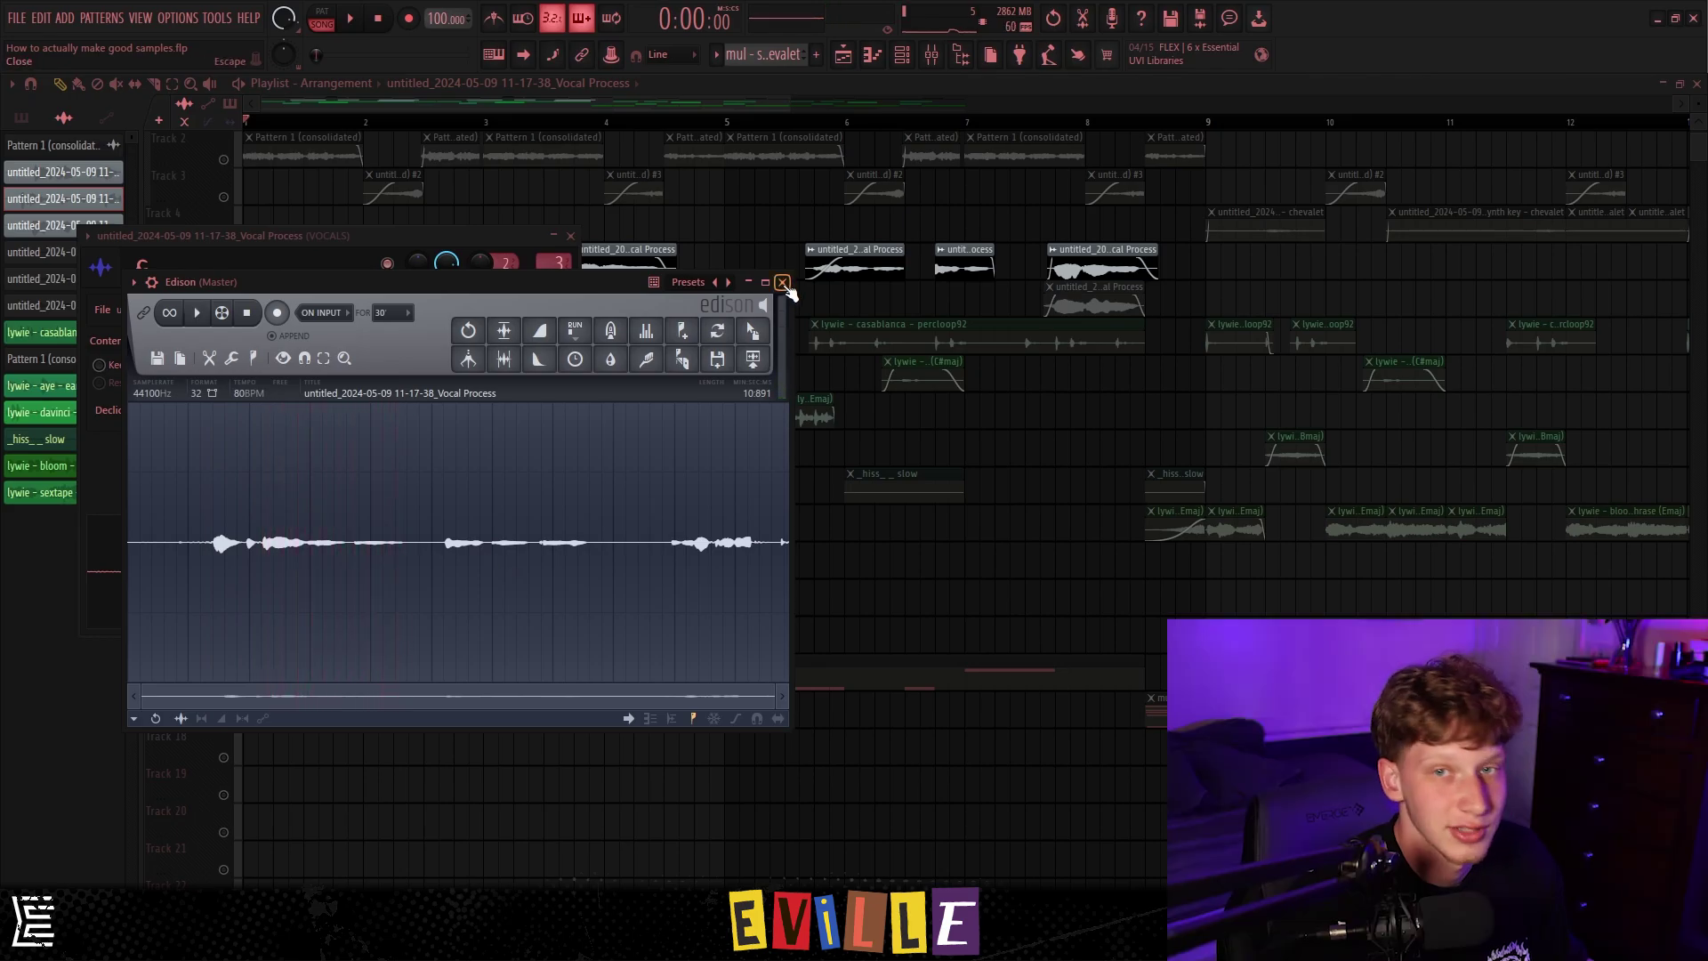
left_click(784, 282)
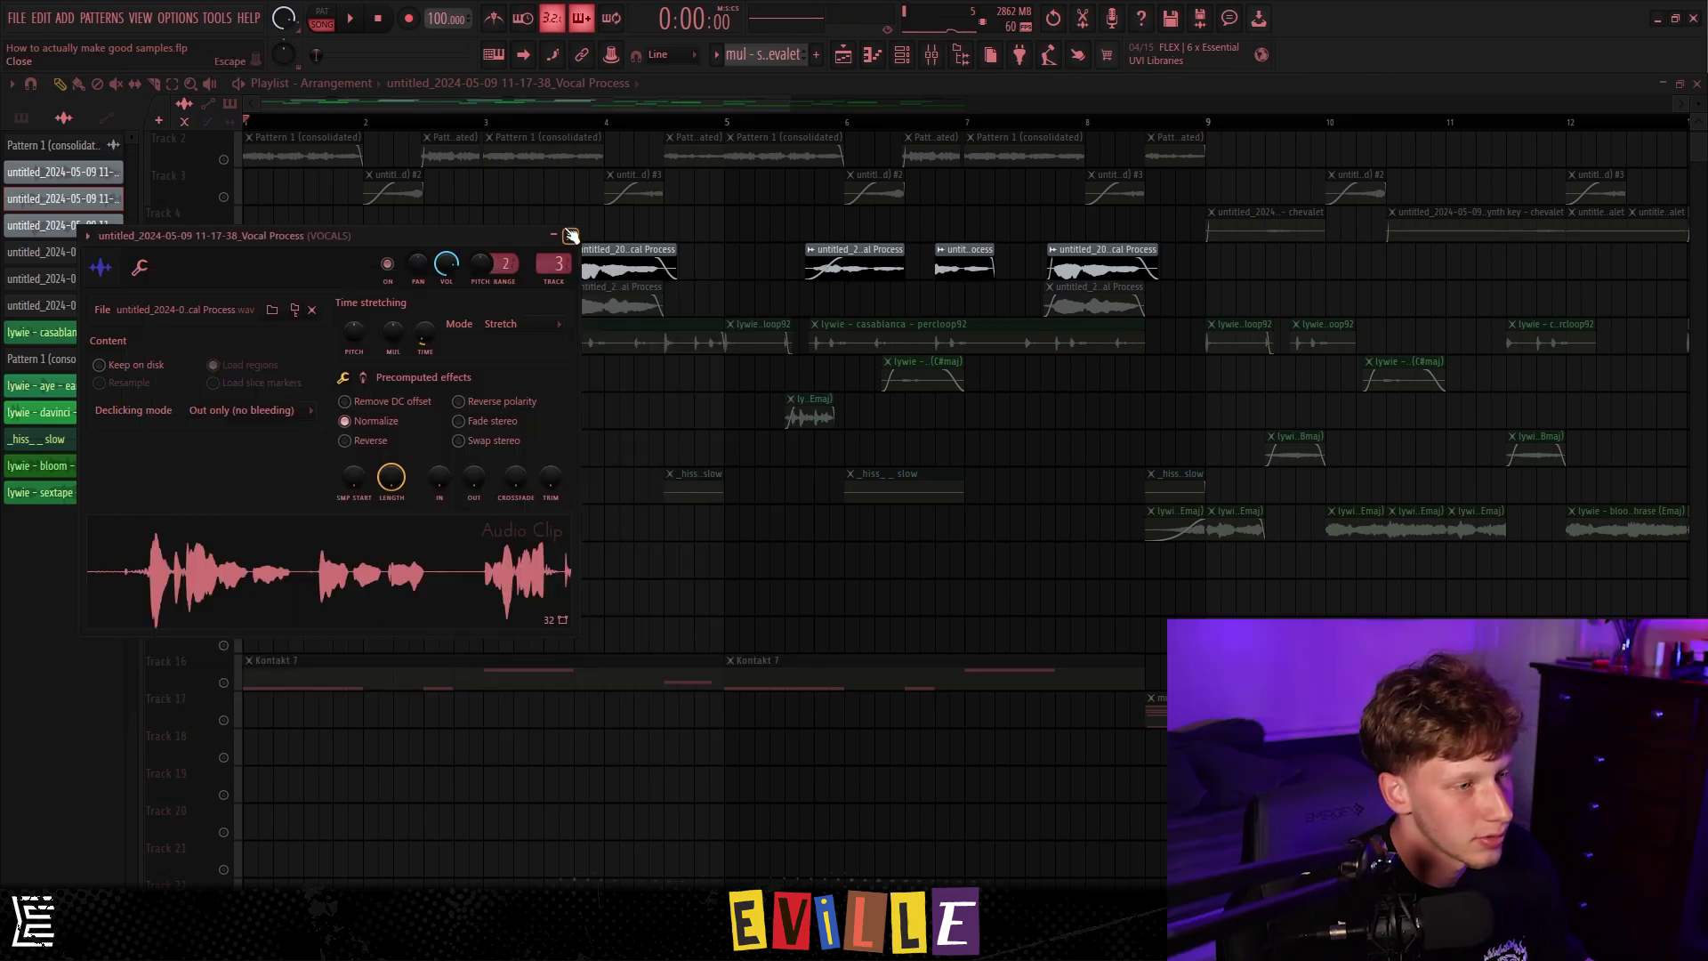
left_click(571, 236)
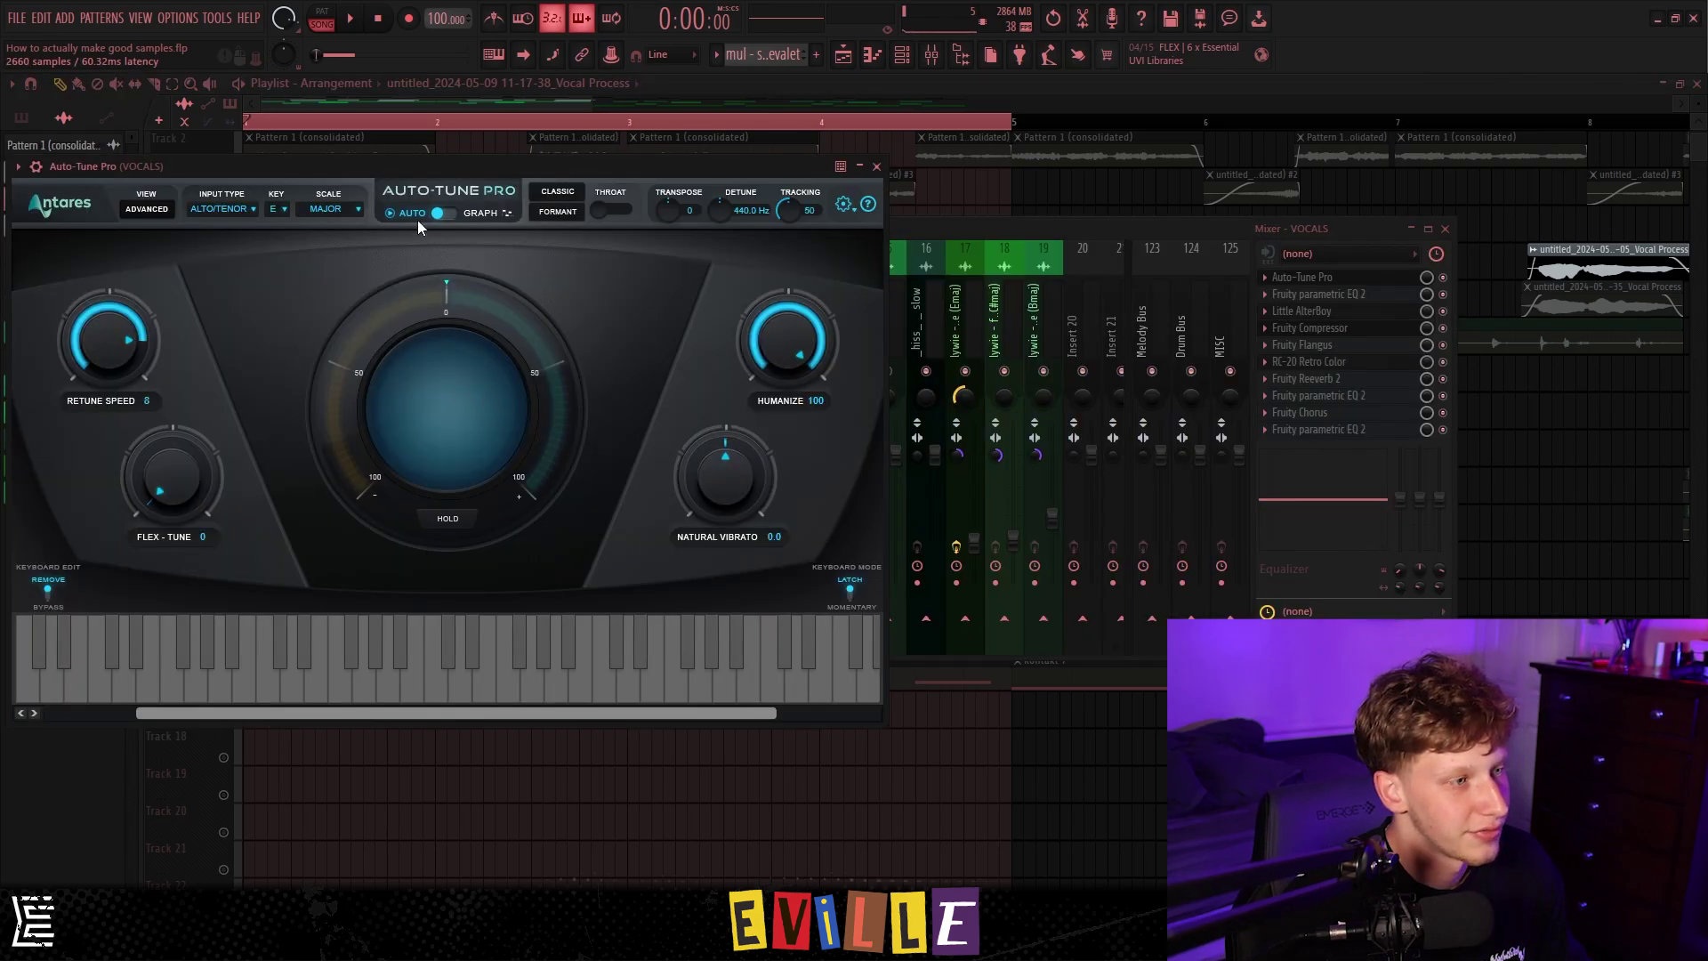
Step: Review the VOCALS effect chain, including Auto-Tune Pro, Little AlterBoy, Fruity Flangus, RC-20 Retro Color, Fruity Reeverb 2, parametric EQ 2 and Fruity Chorus
left_click_drag(358, 172, 528, 185)
left_click(1301, 311)
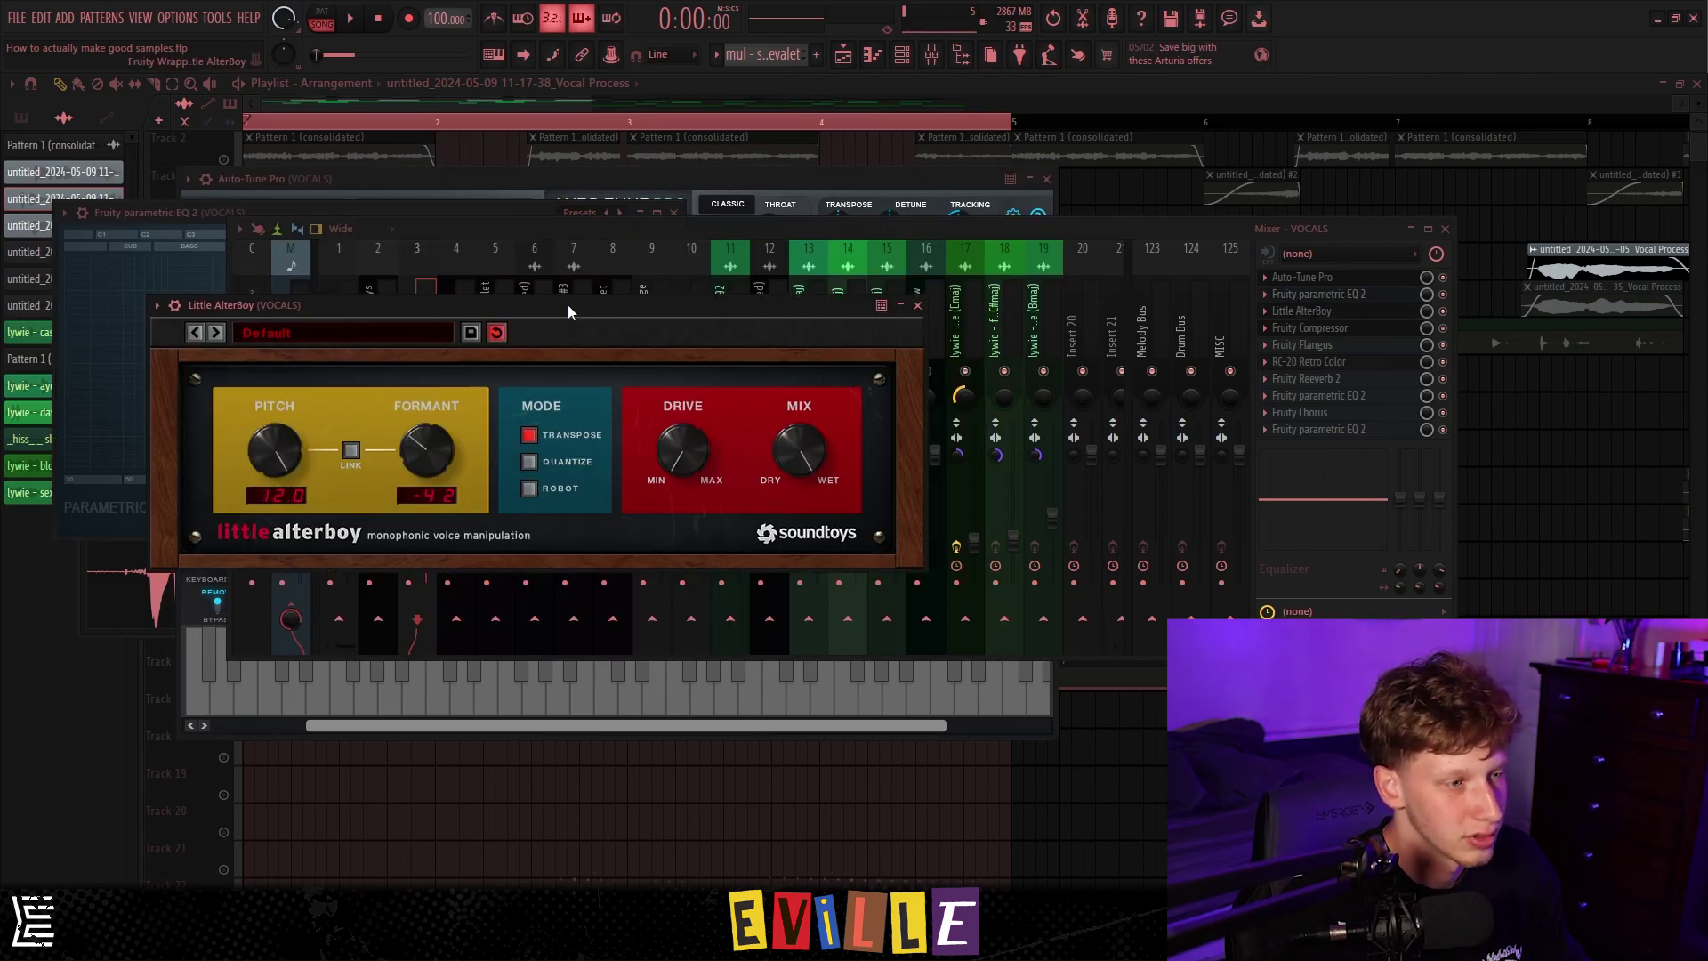
left_click_drag(567, 305, 703, 265)
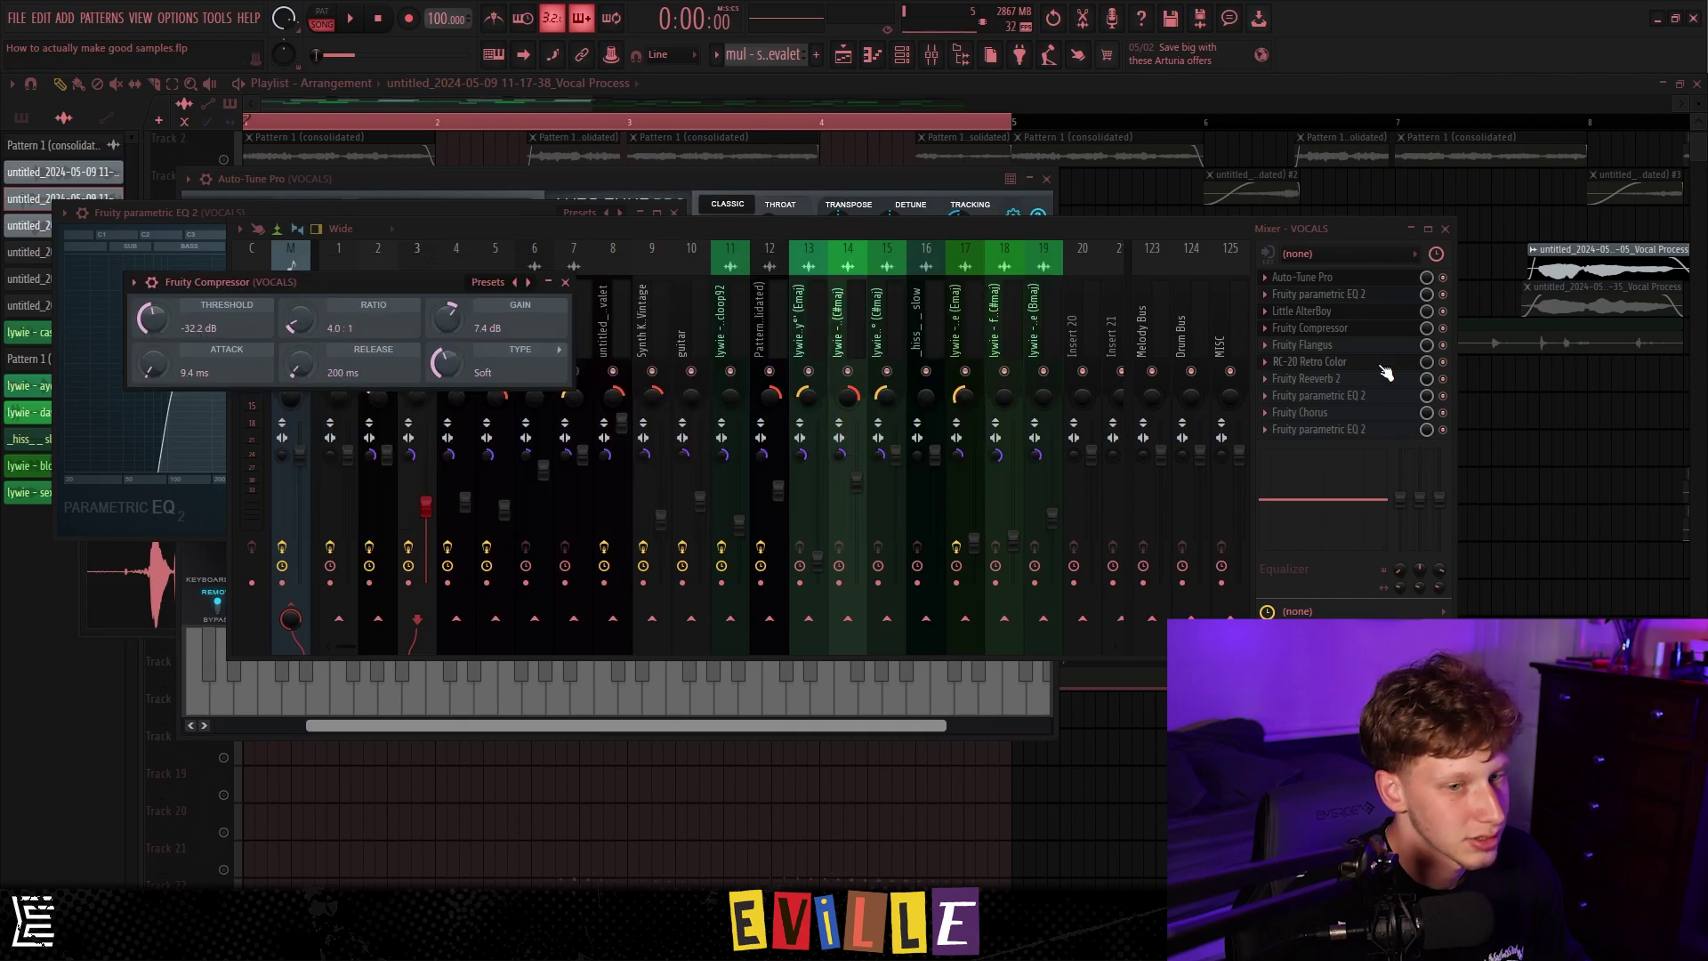
left_click(1302, 344)
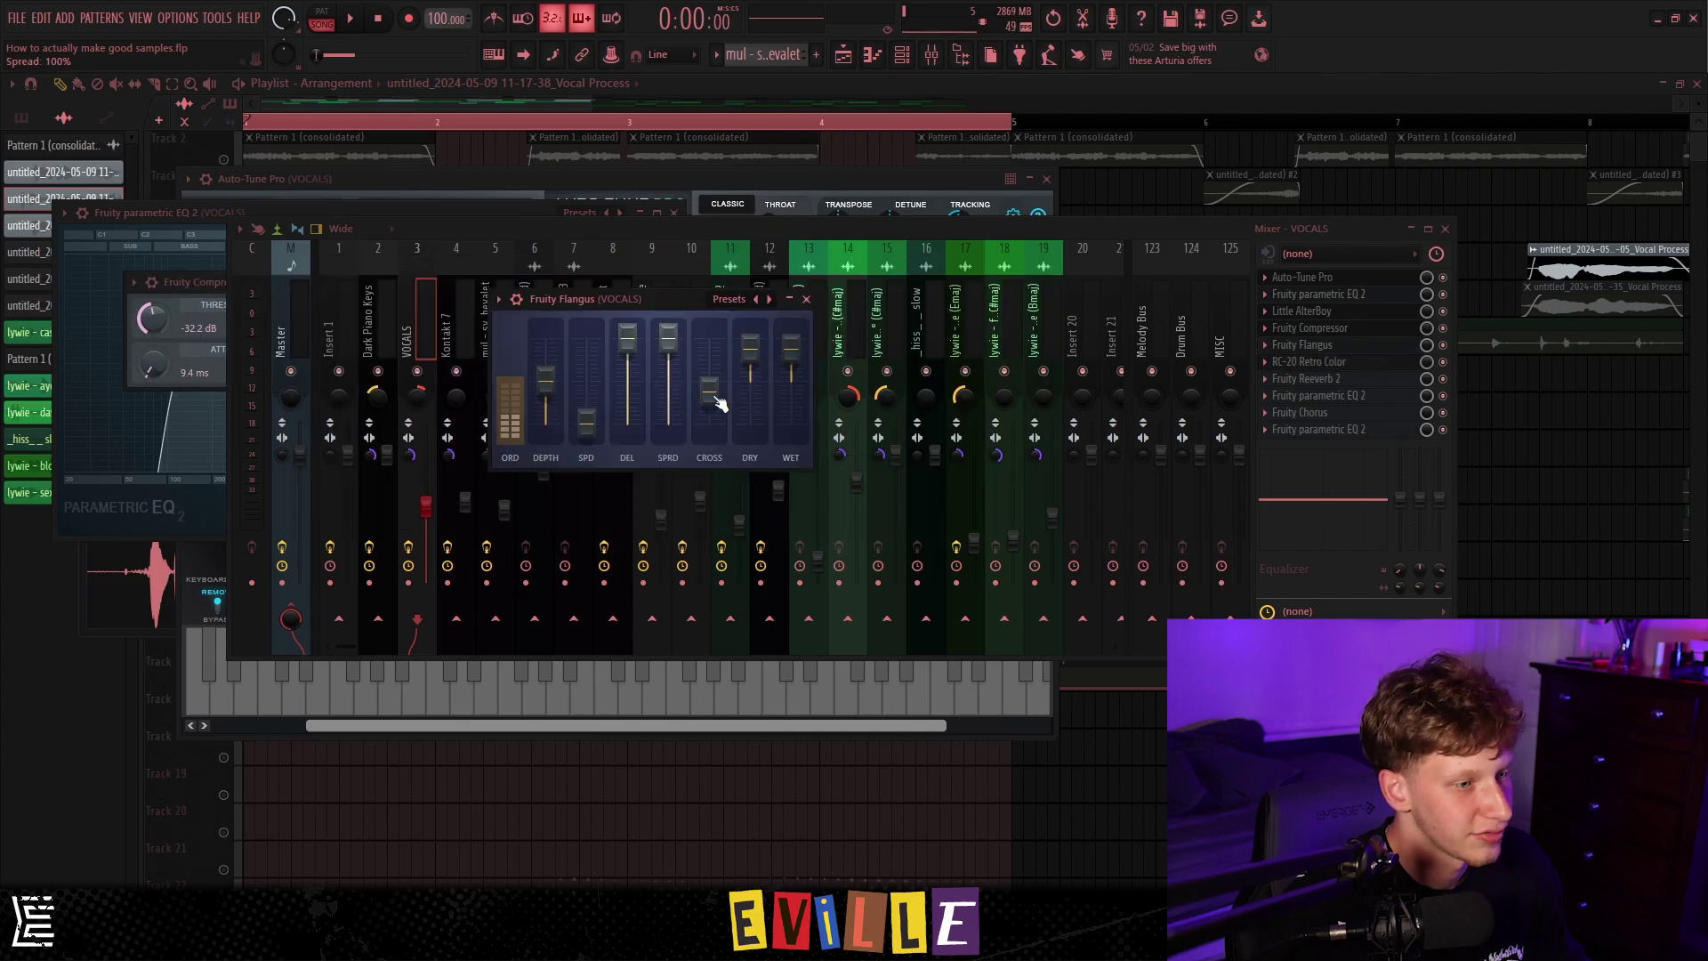
left_click(1315, 361)
left_click(1308, 379)
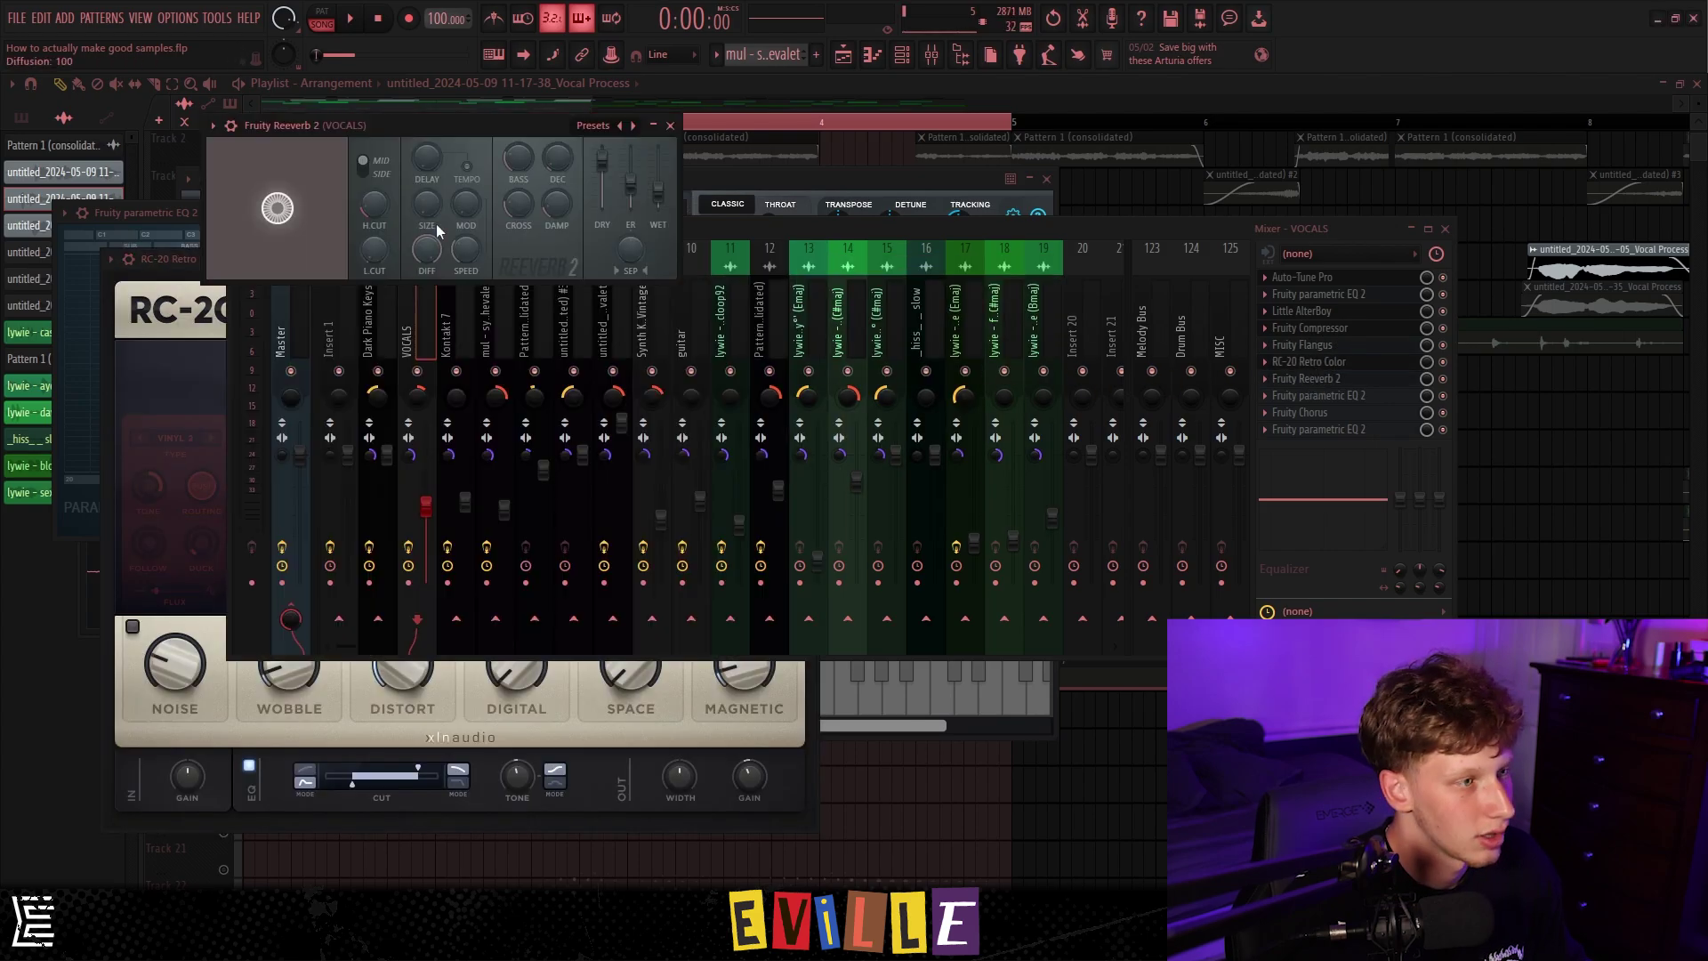
left_click(1308, 395)
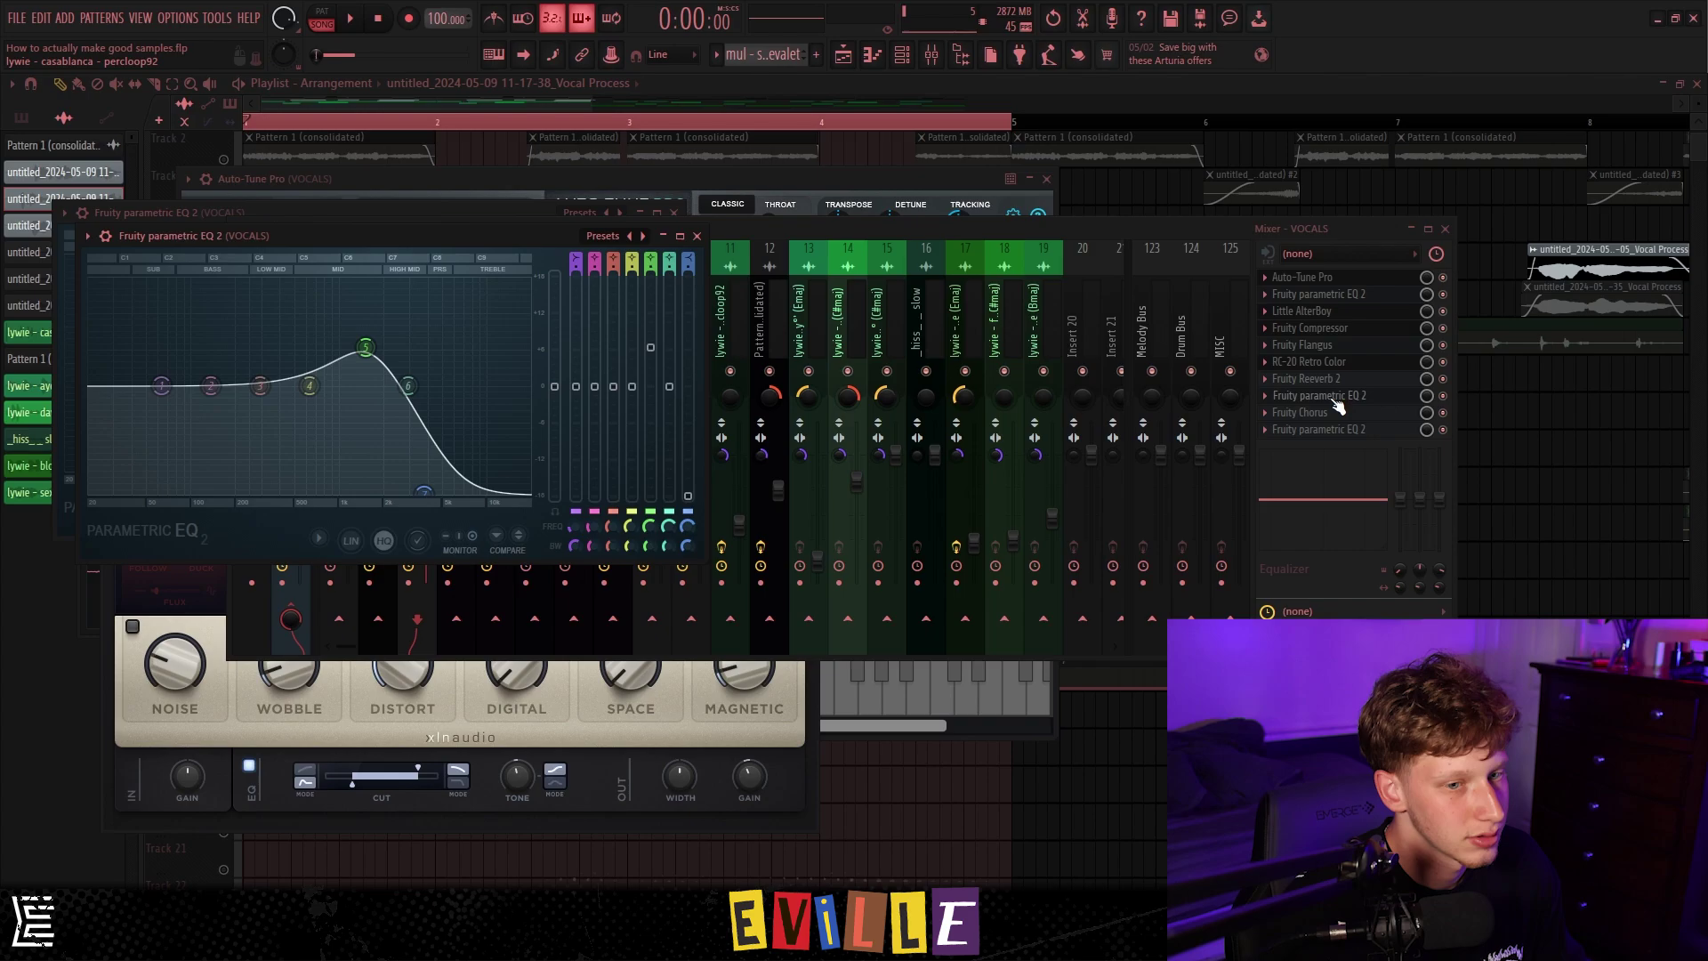
left_click(1308, 412)
left_click(1320, 430)
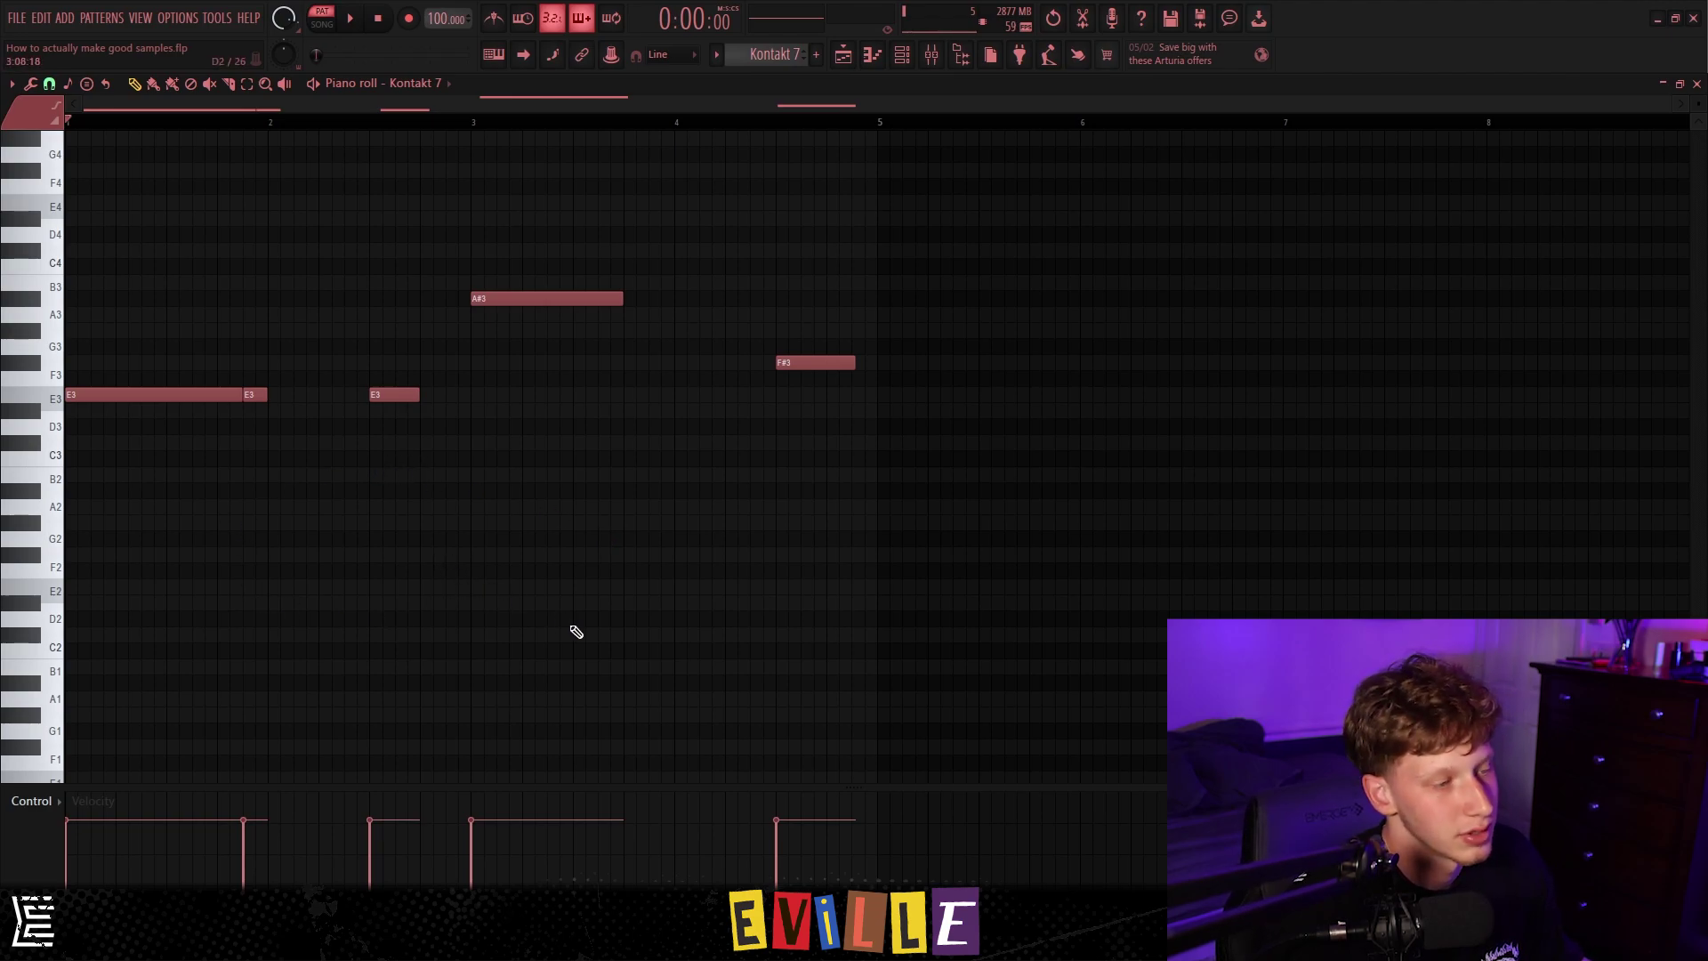
Step: Play the Kontakt 7 notes, the soloed percloop92 on Track 7, and the soloed clips on Tracks 8 to 11
key("space")
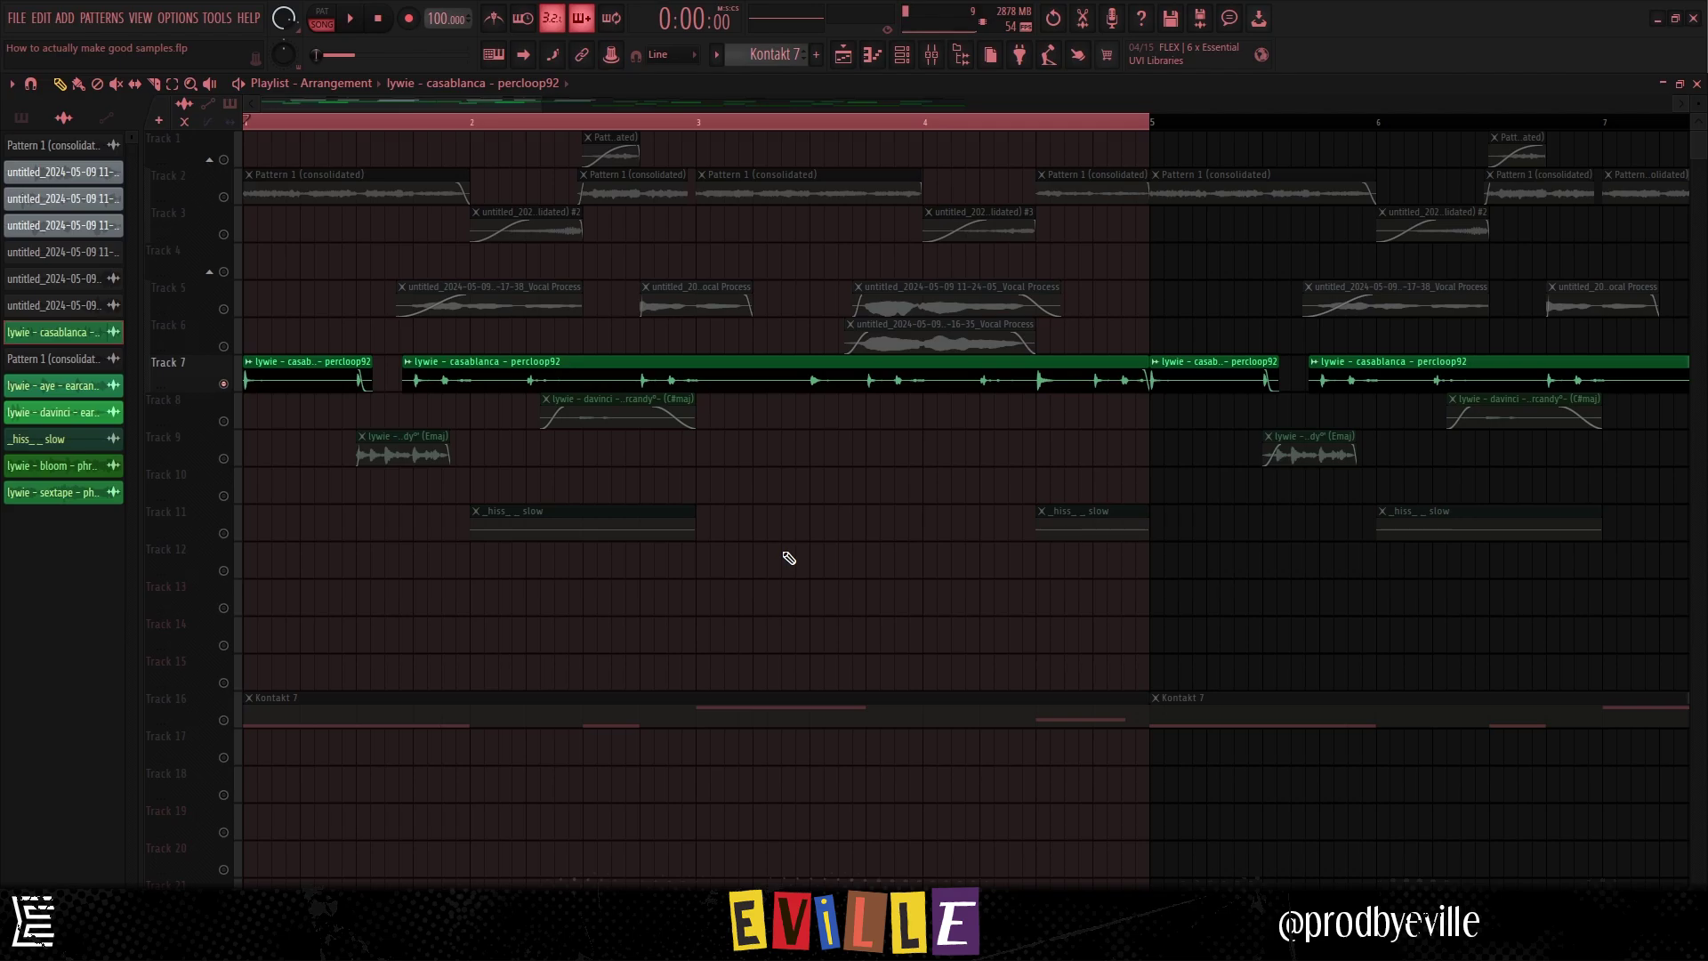
key("space")
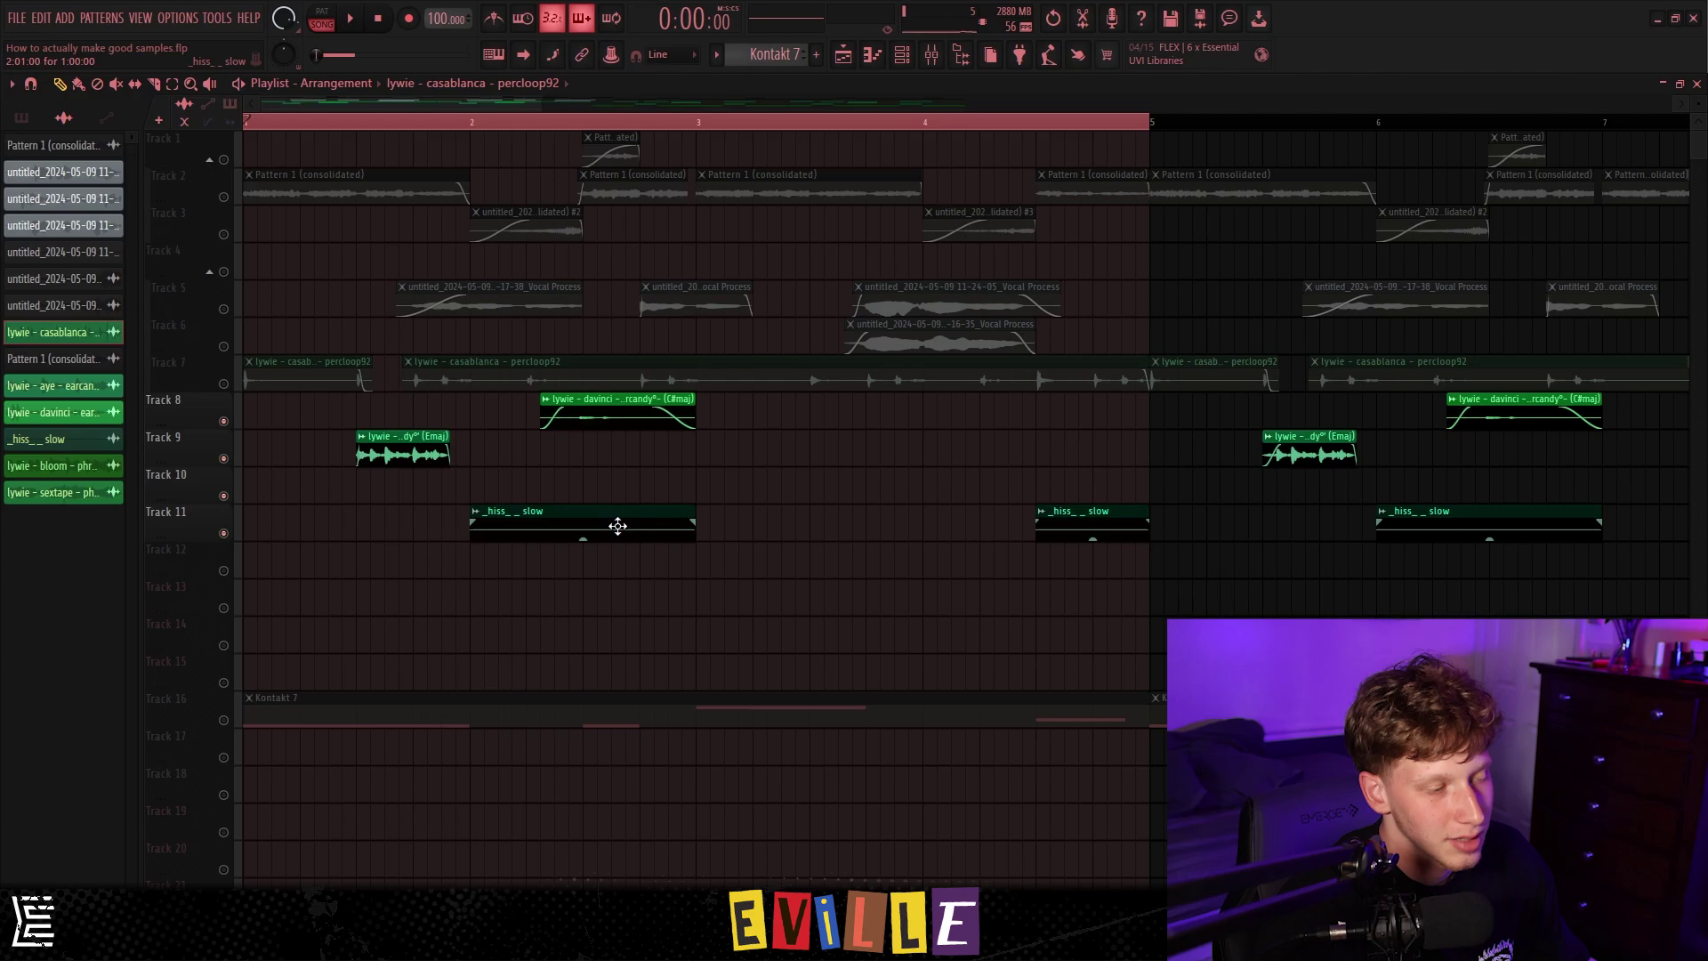
scroll(616, 531, "down", 3)
scroll(269, 534, "up", 3)
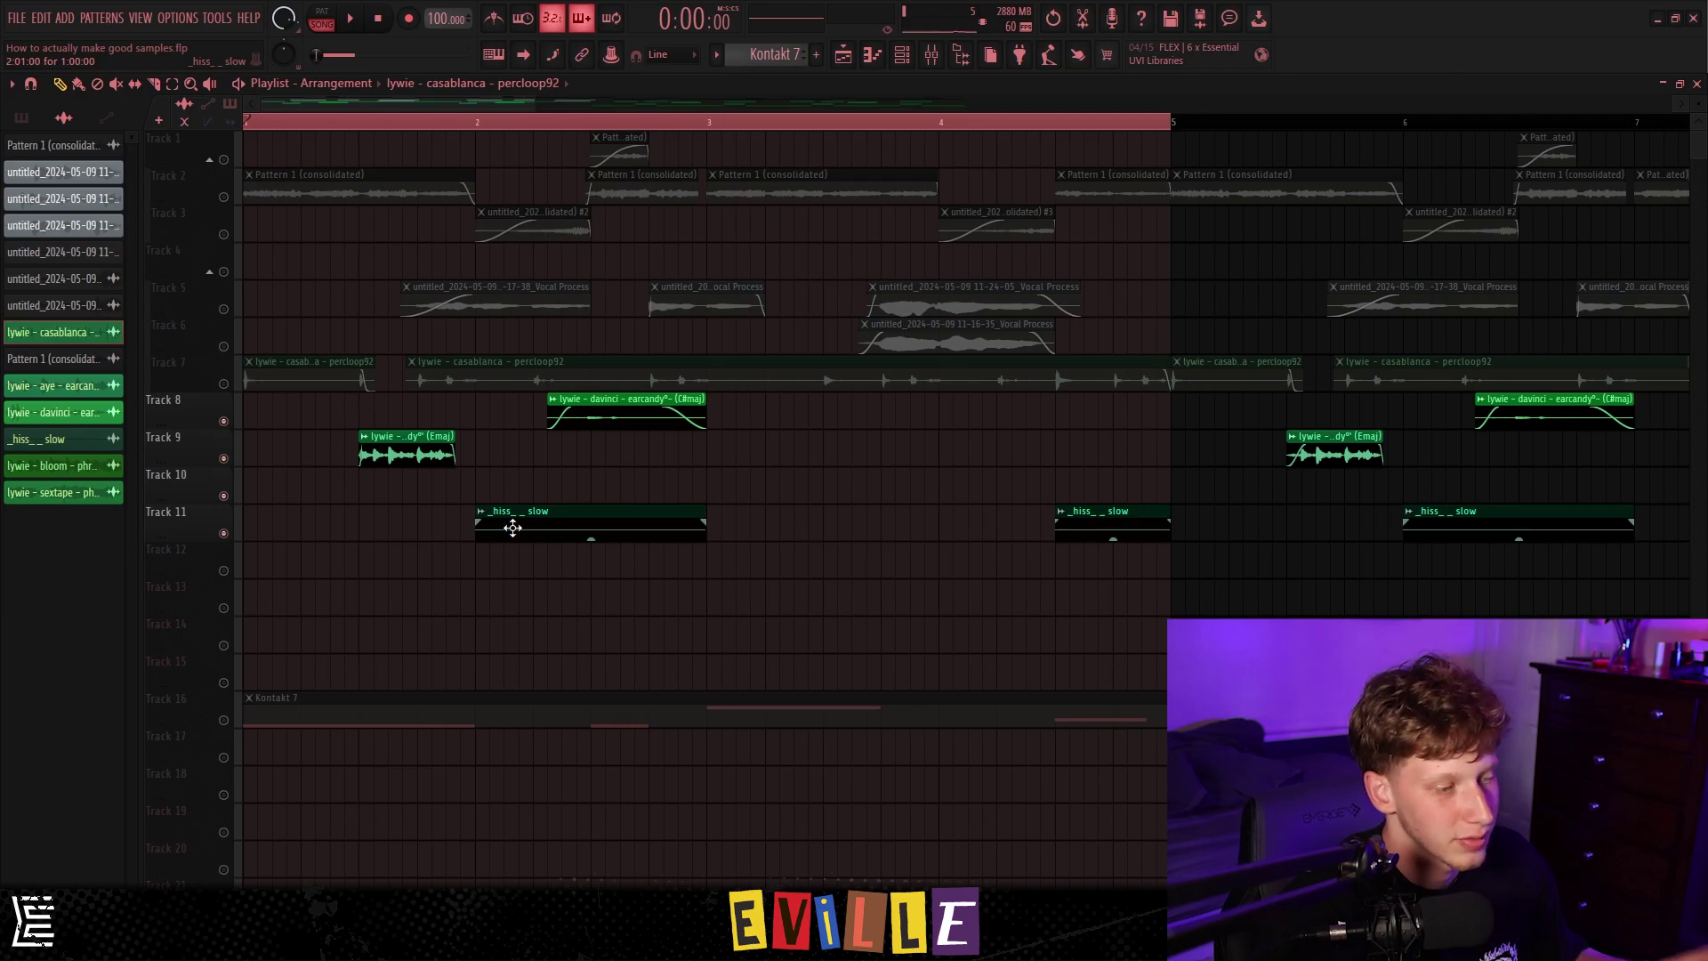
key("space")
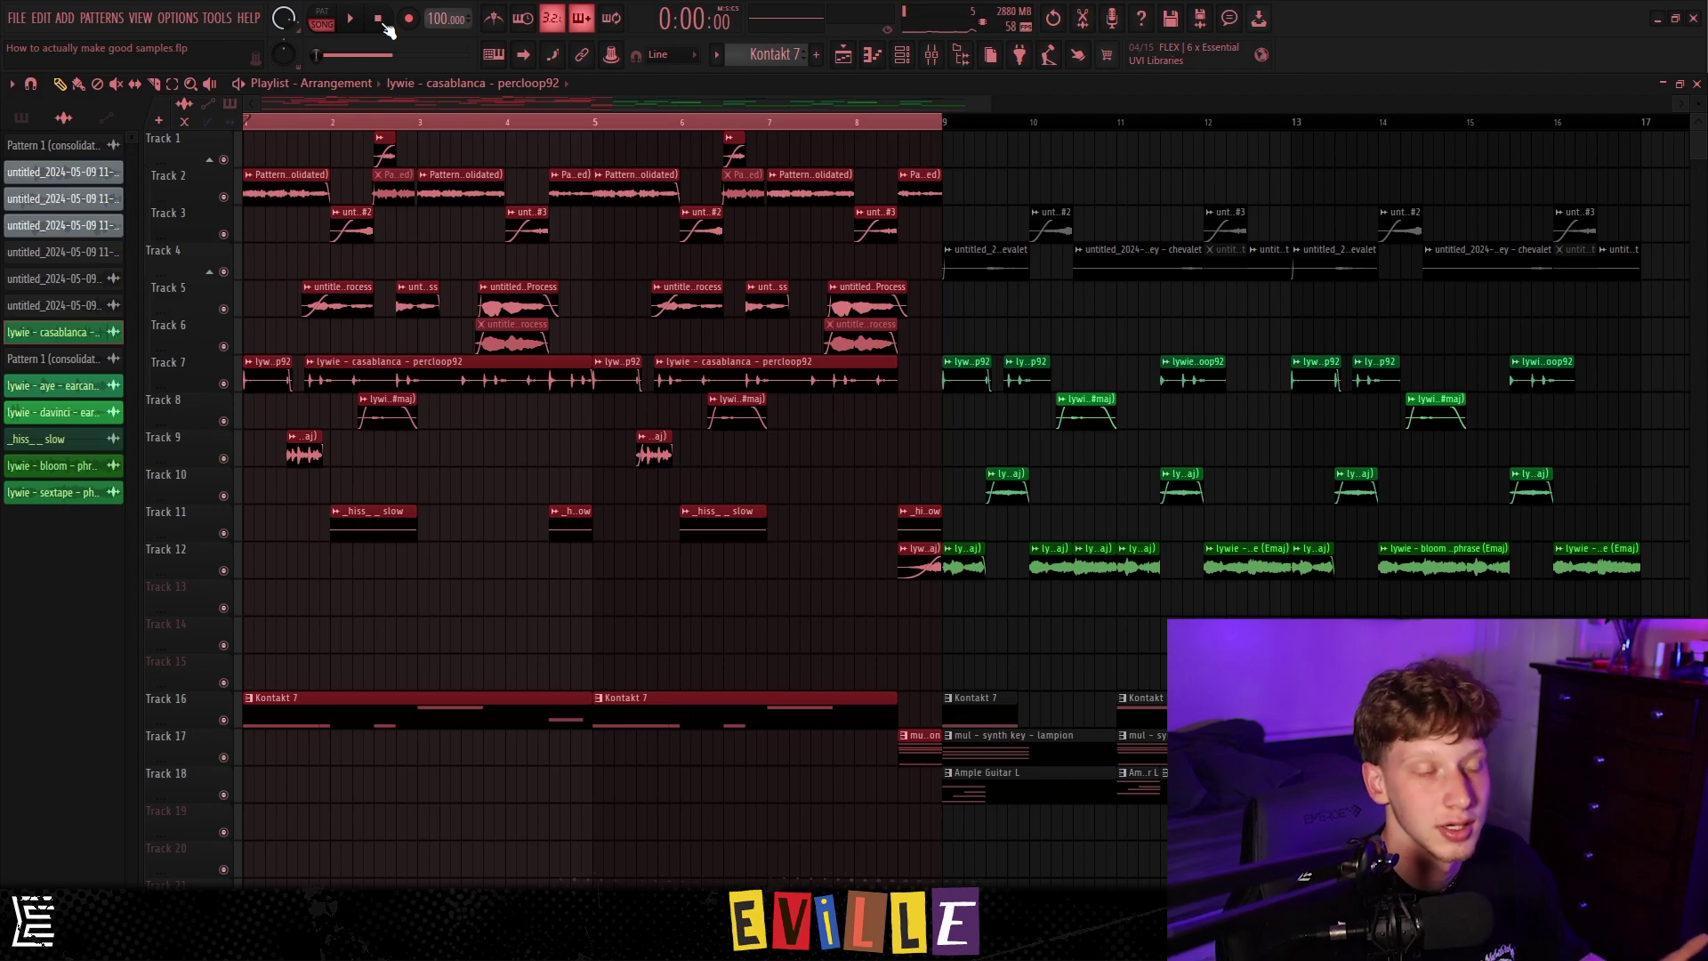
Step: Play the first eight bars with all tracks active and examine the second section from bar 9 to bar 17
key("space")
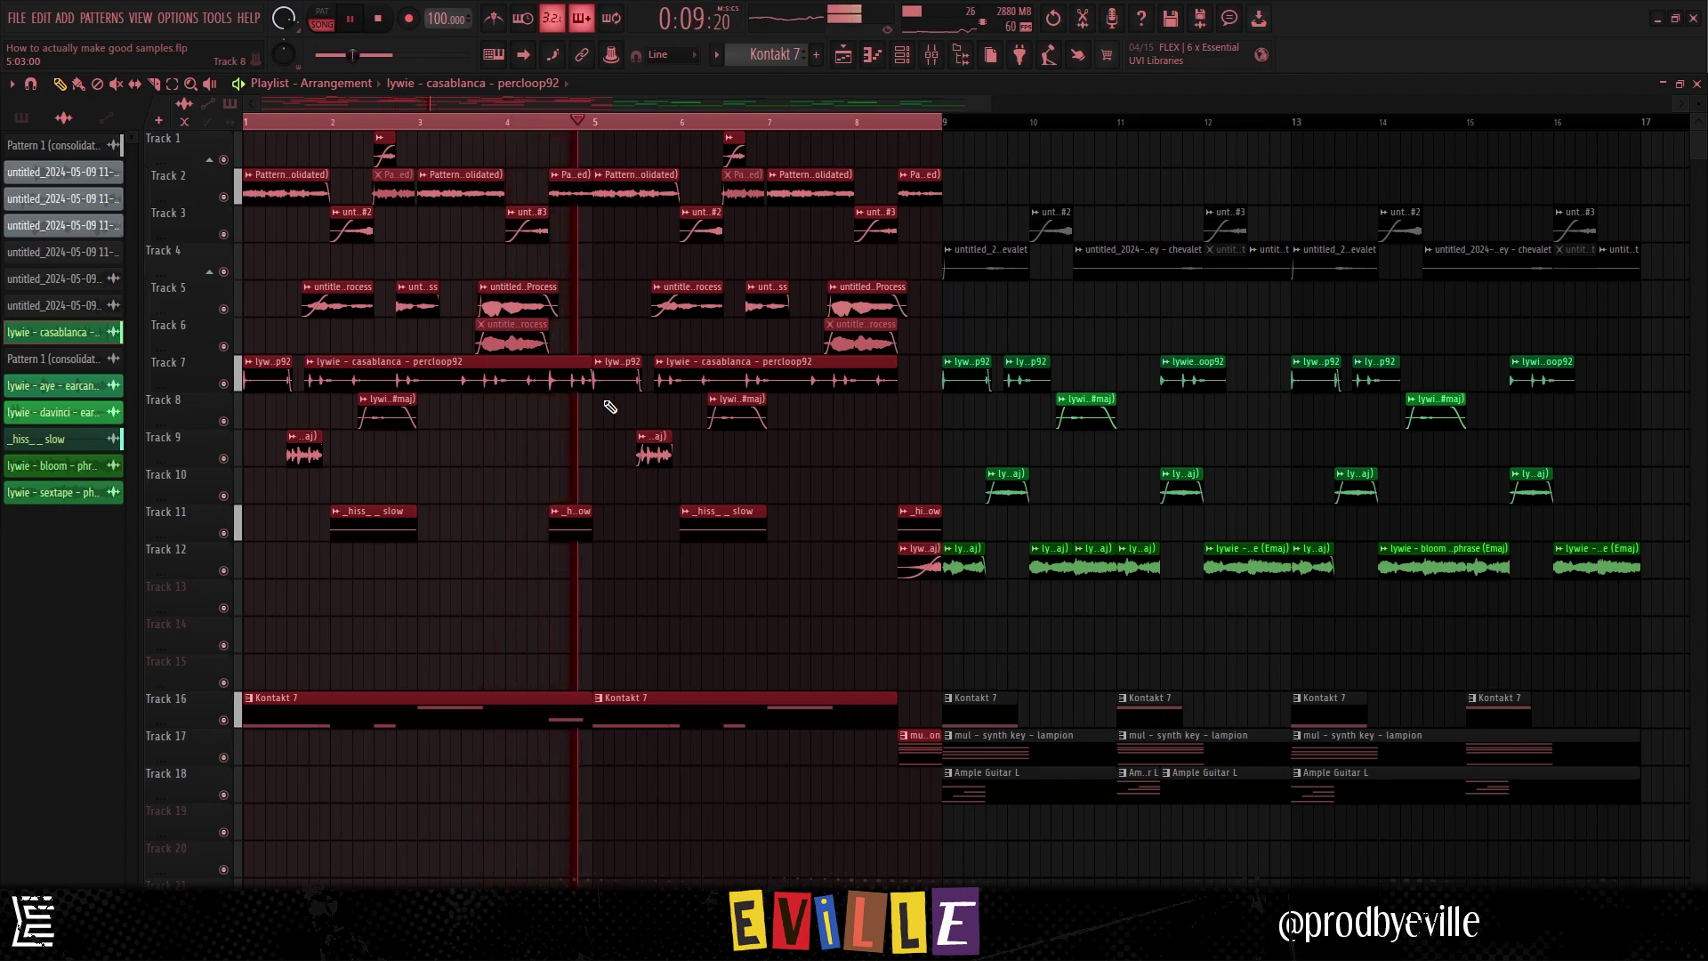
scroll(431, 100, "down", 3)
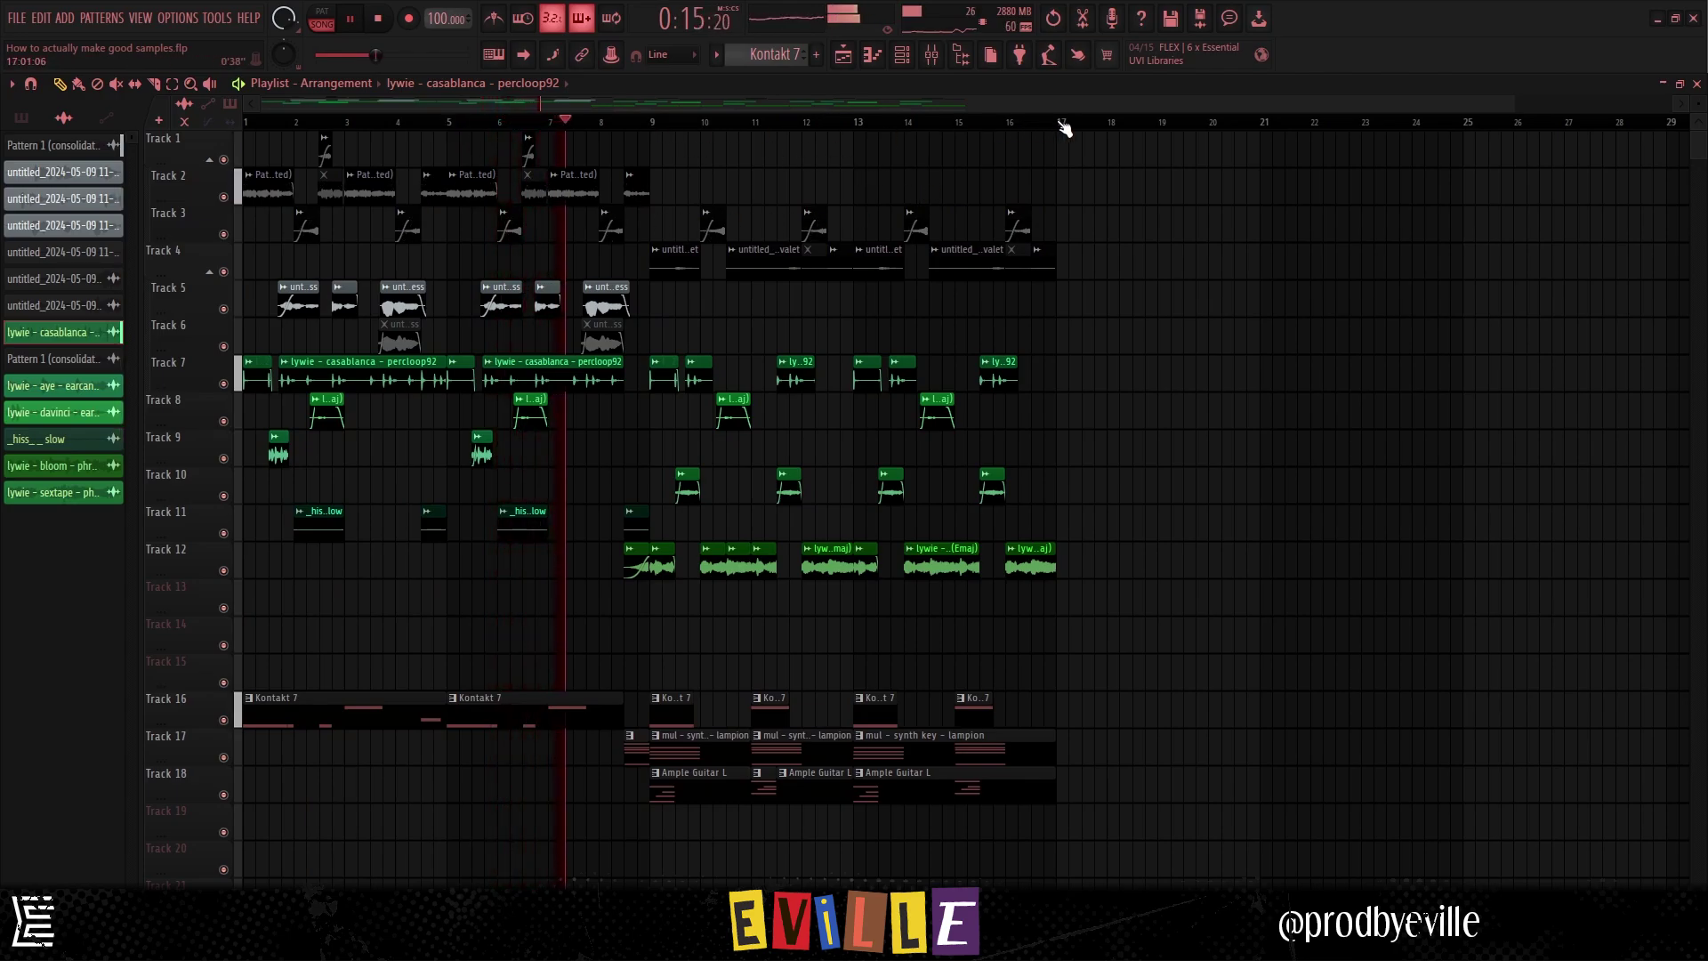
scroll(961, 213, "up", 4)
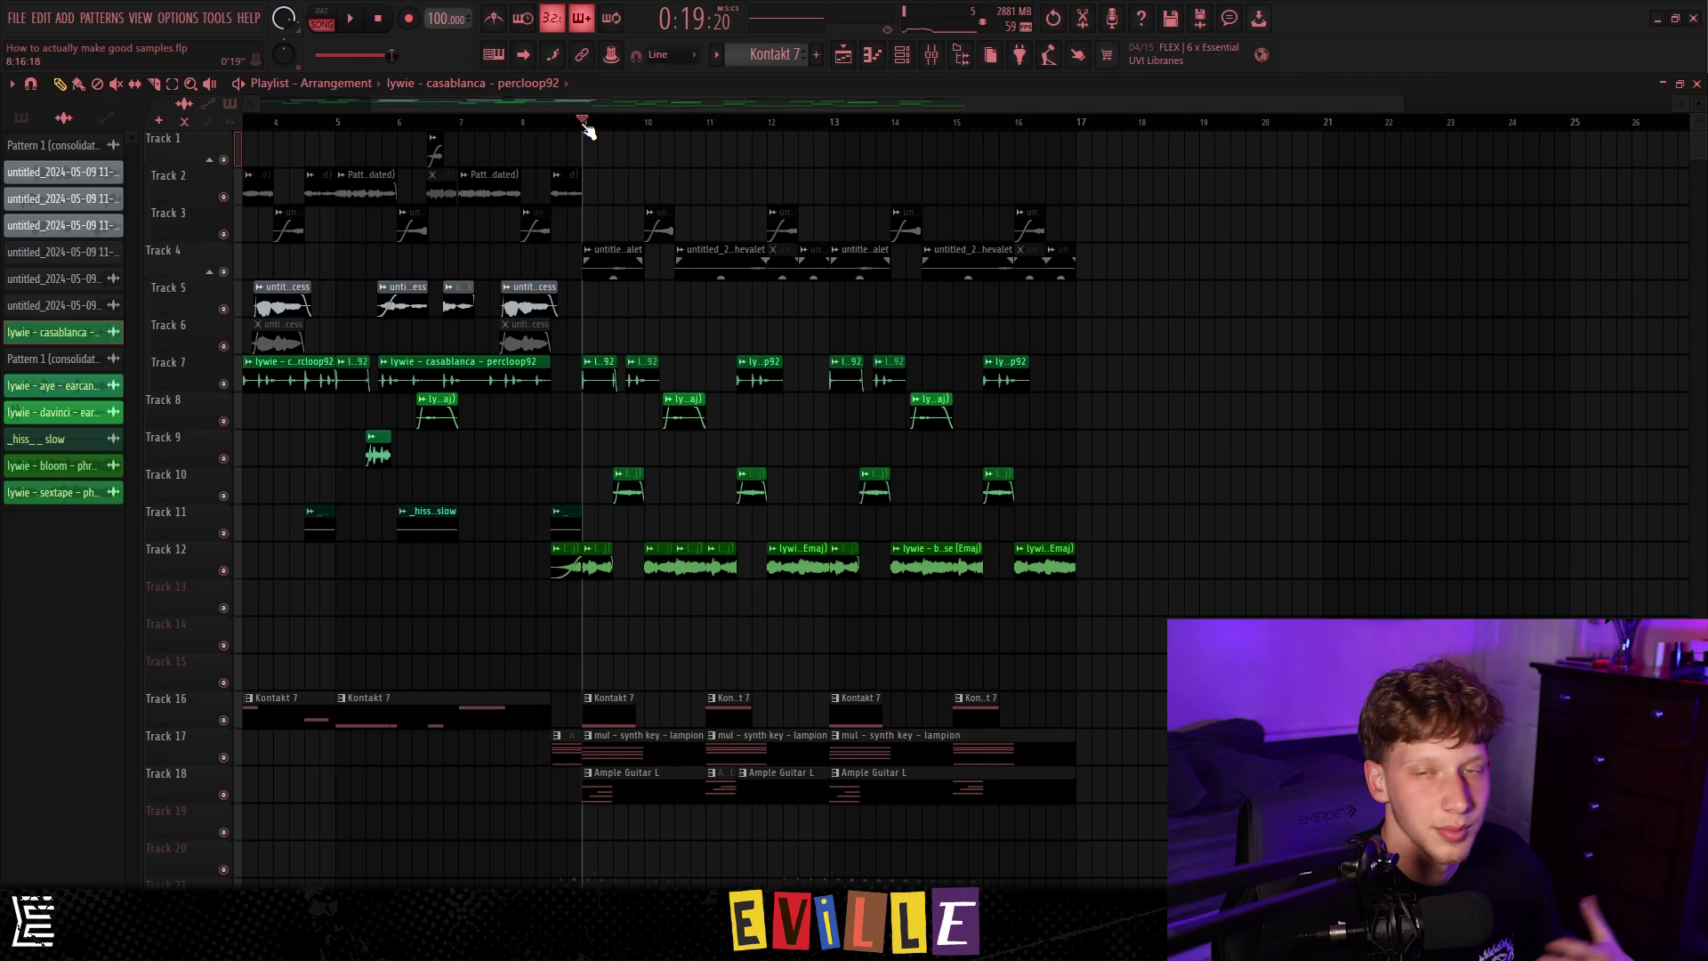
left_click_drag(592, 183, 1078, 193)
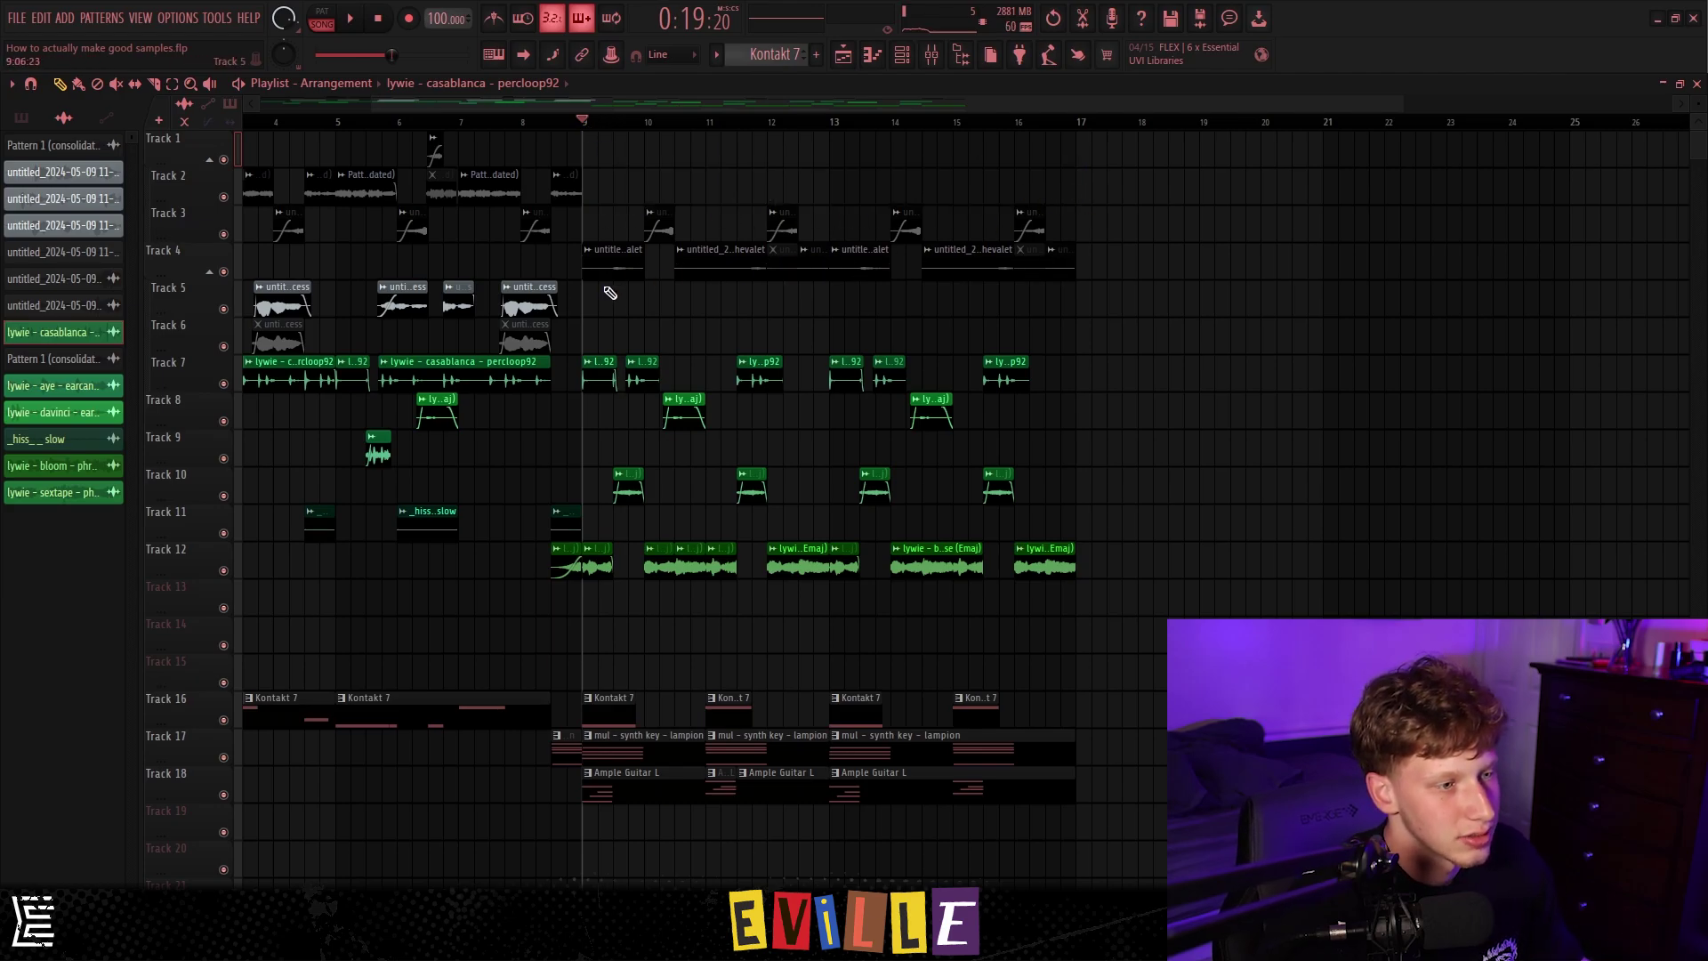
left_click_drag(668, 309, 1081, 311)
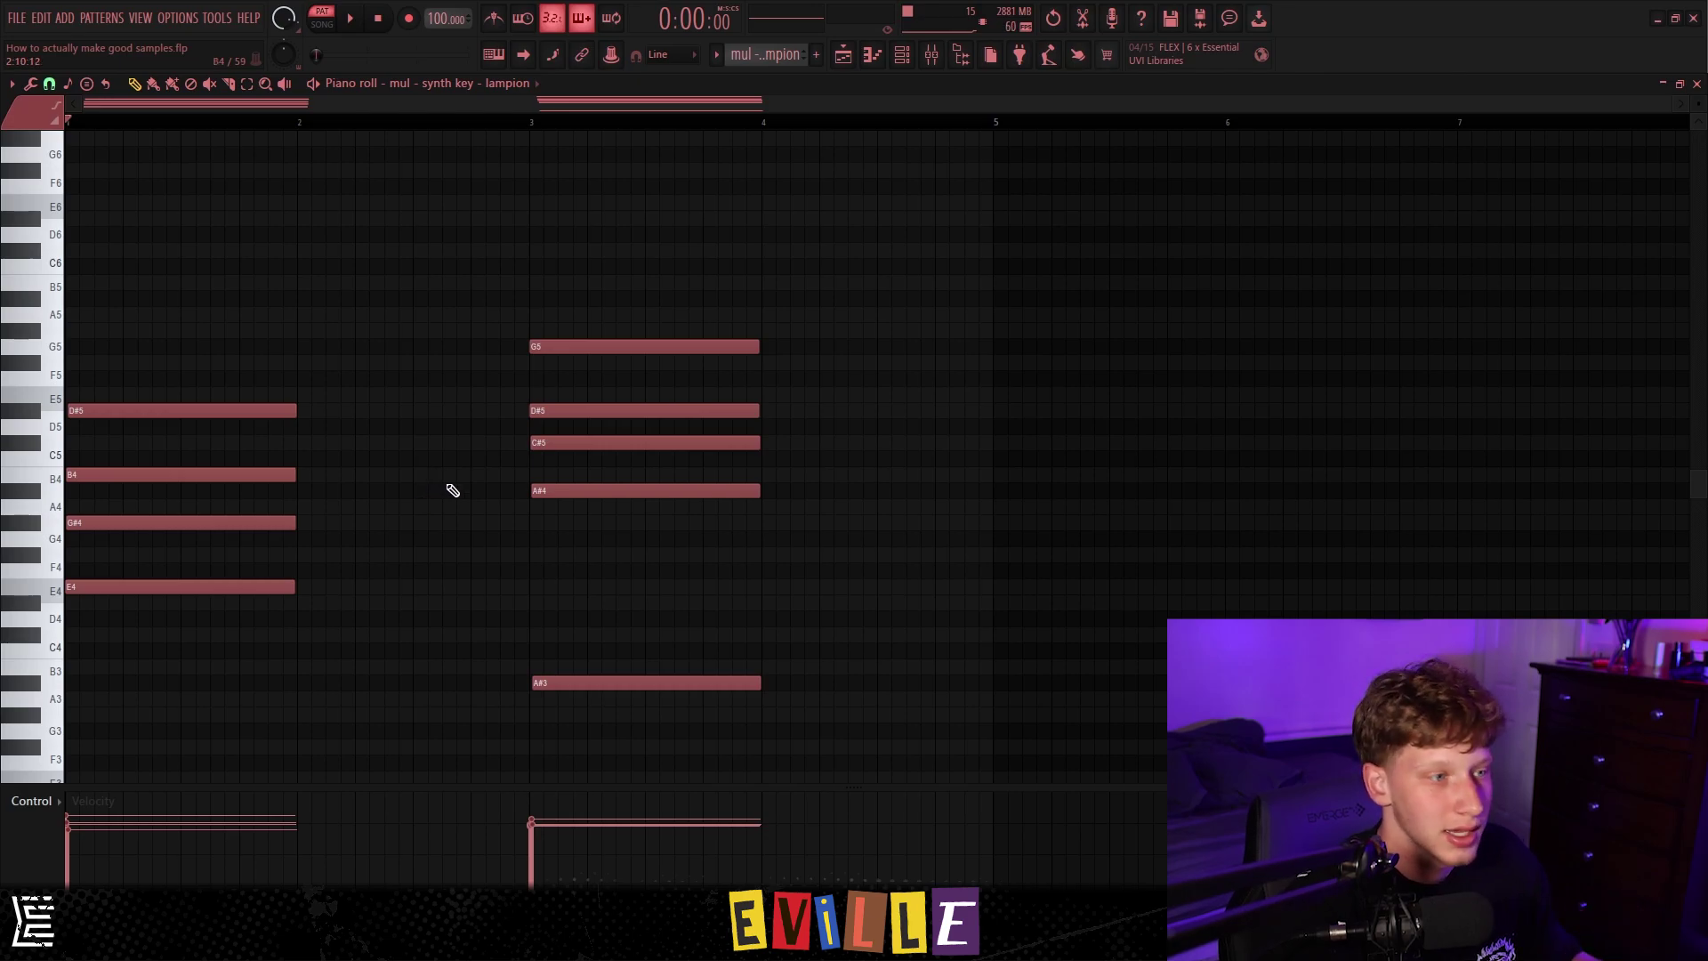
Step: Play the lampion pattern's chords and review the Synth Key Vintage effects: Chorus JUN-6, RC-20 Retro Color, Vinyl Strip and ValhallaVintageVerb
left_click(351, 19)
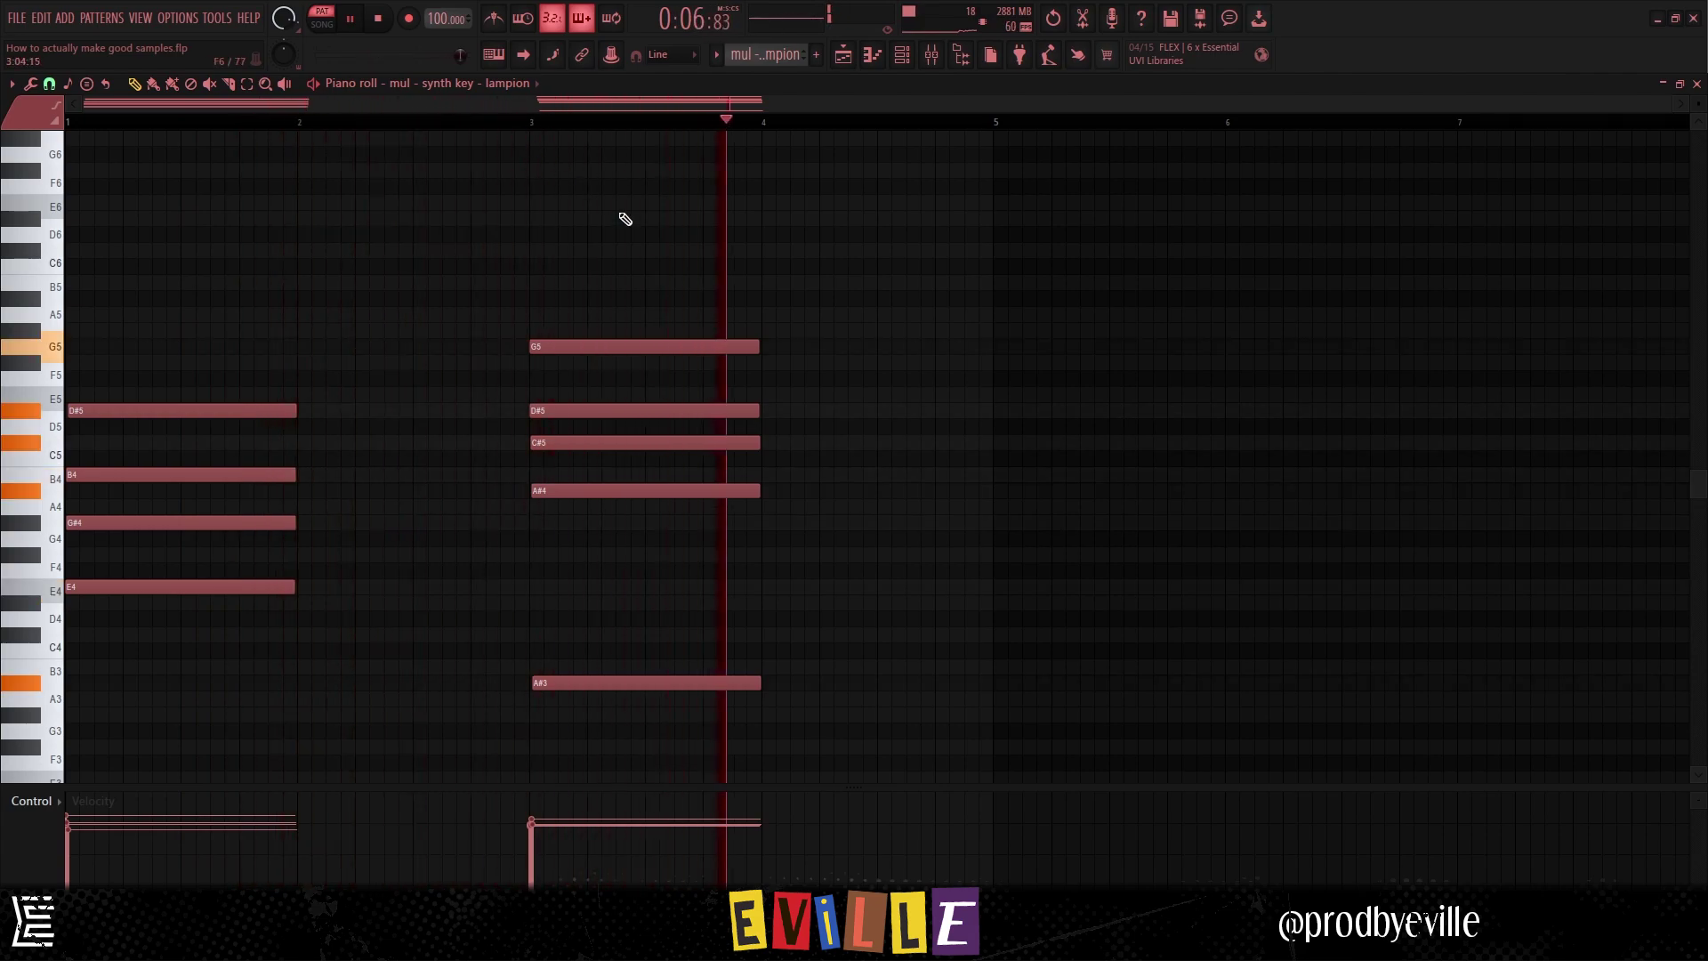
key("space")
left_click_drag(244, 275, 610, 744)
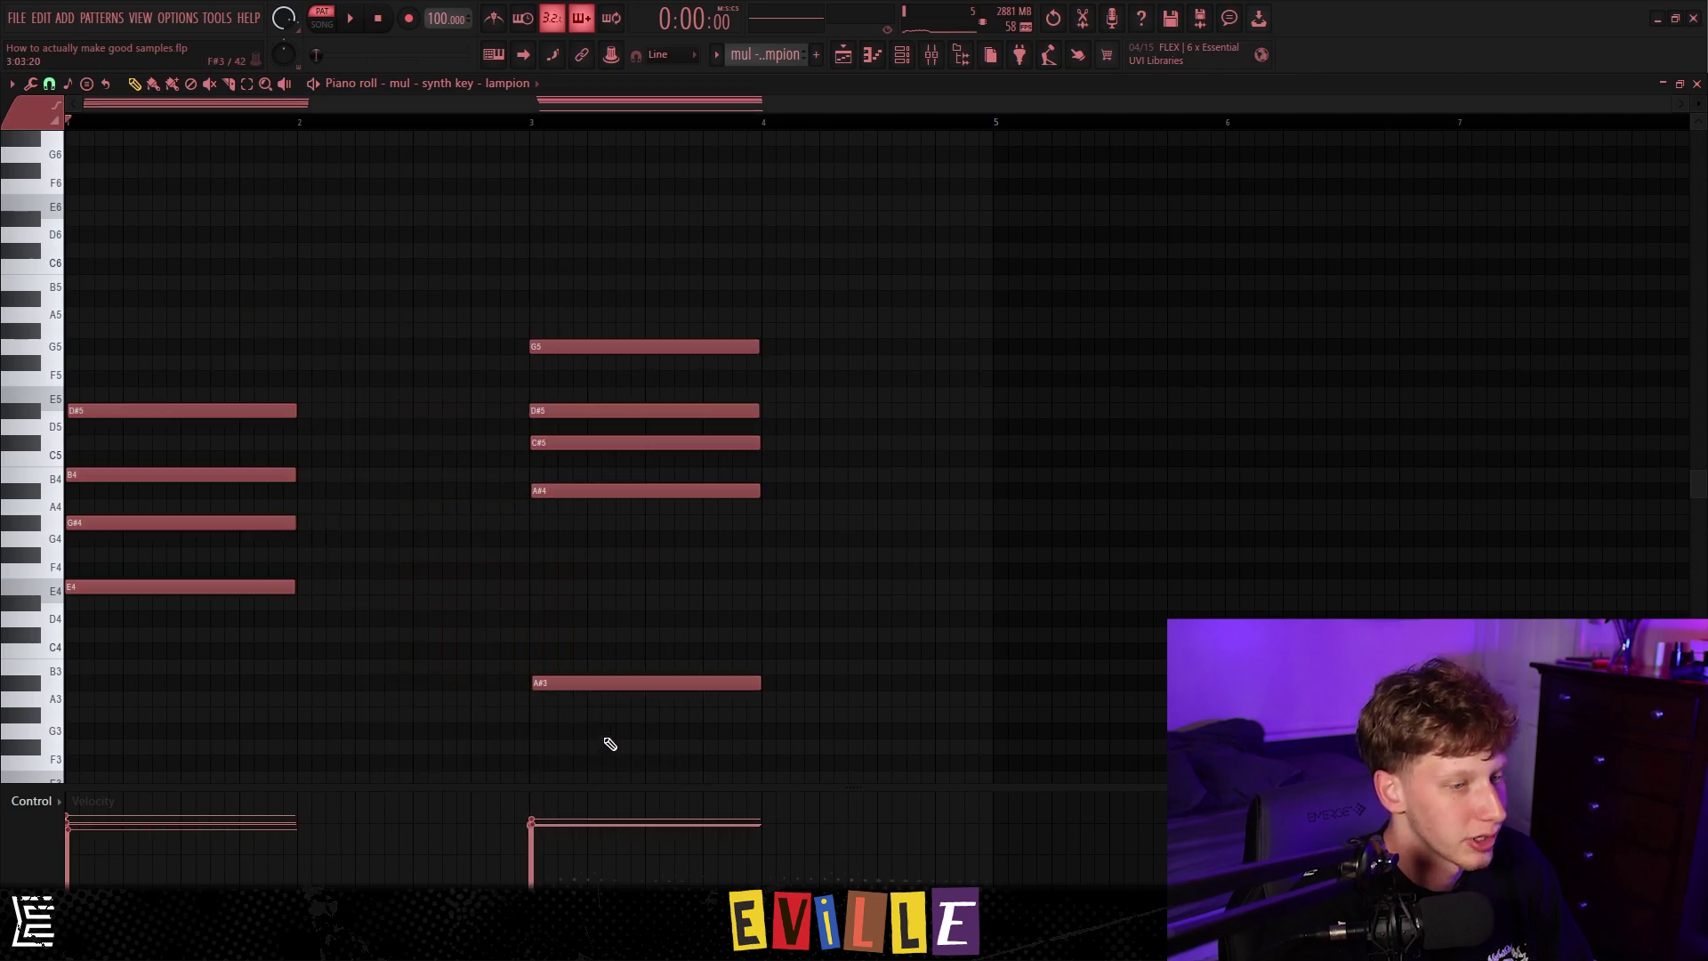
left_click(933, 57)
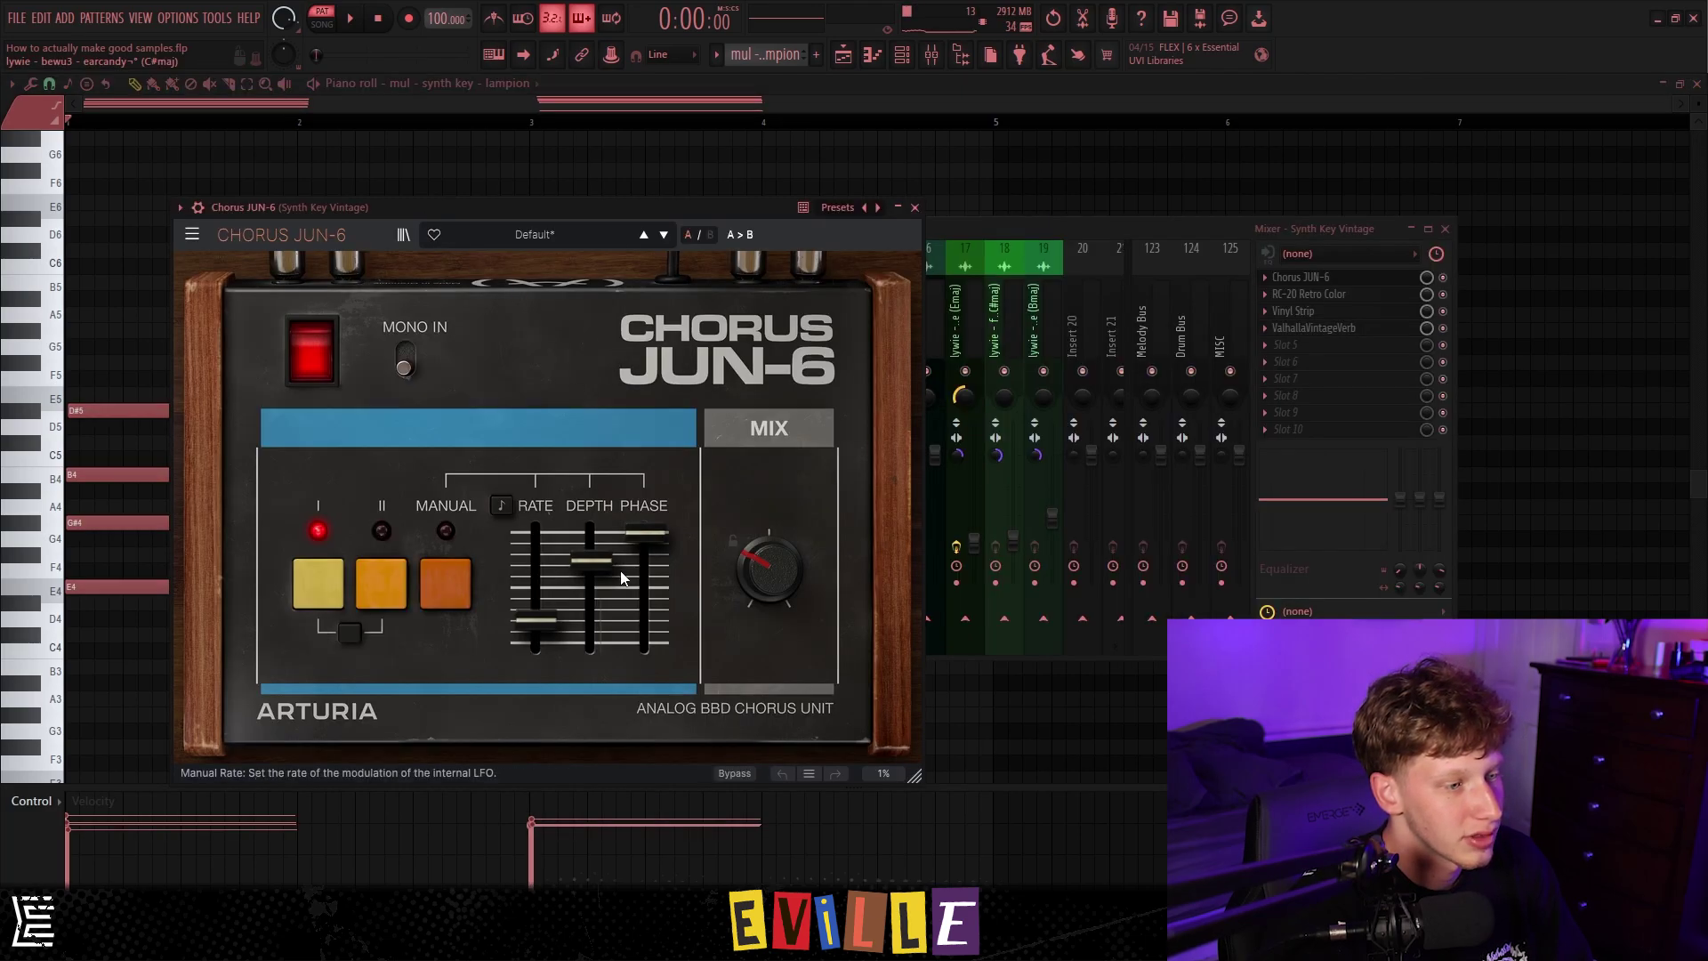
left_click(1305, 296)
left_click(1287, 313)
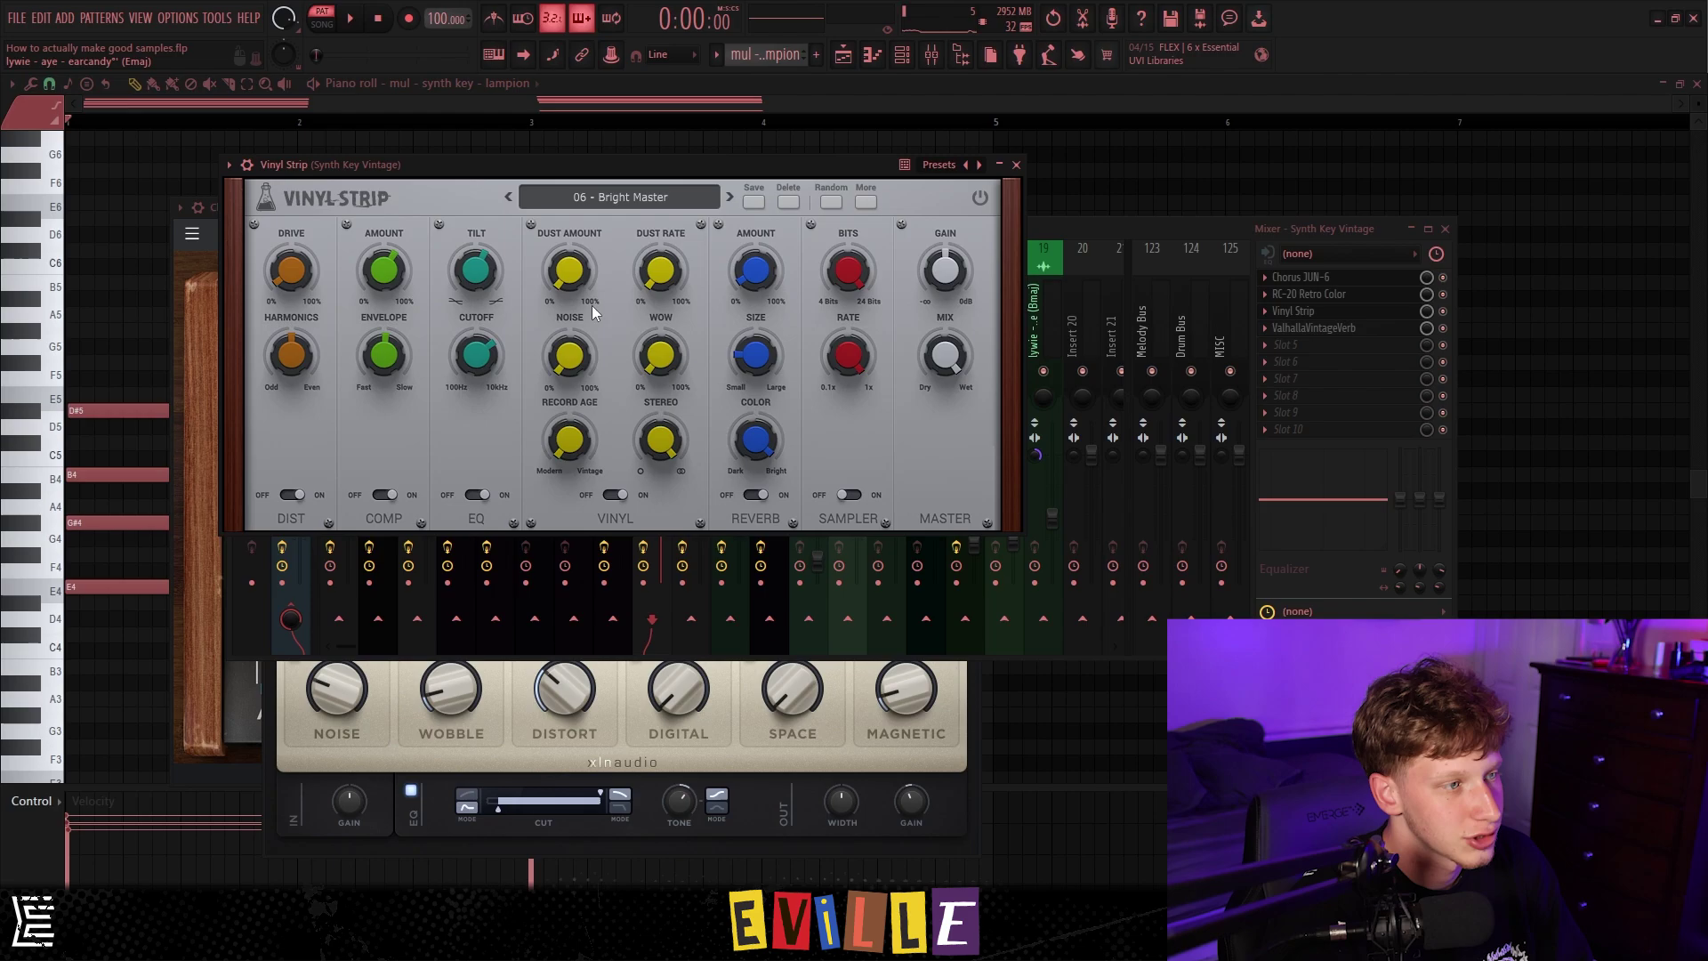
left_click(1309, 328)
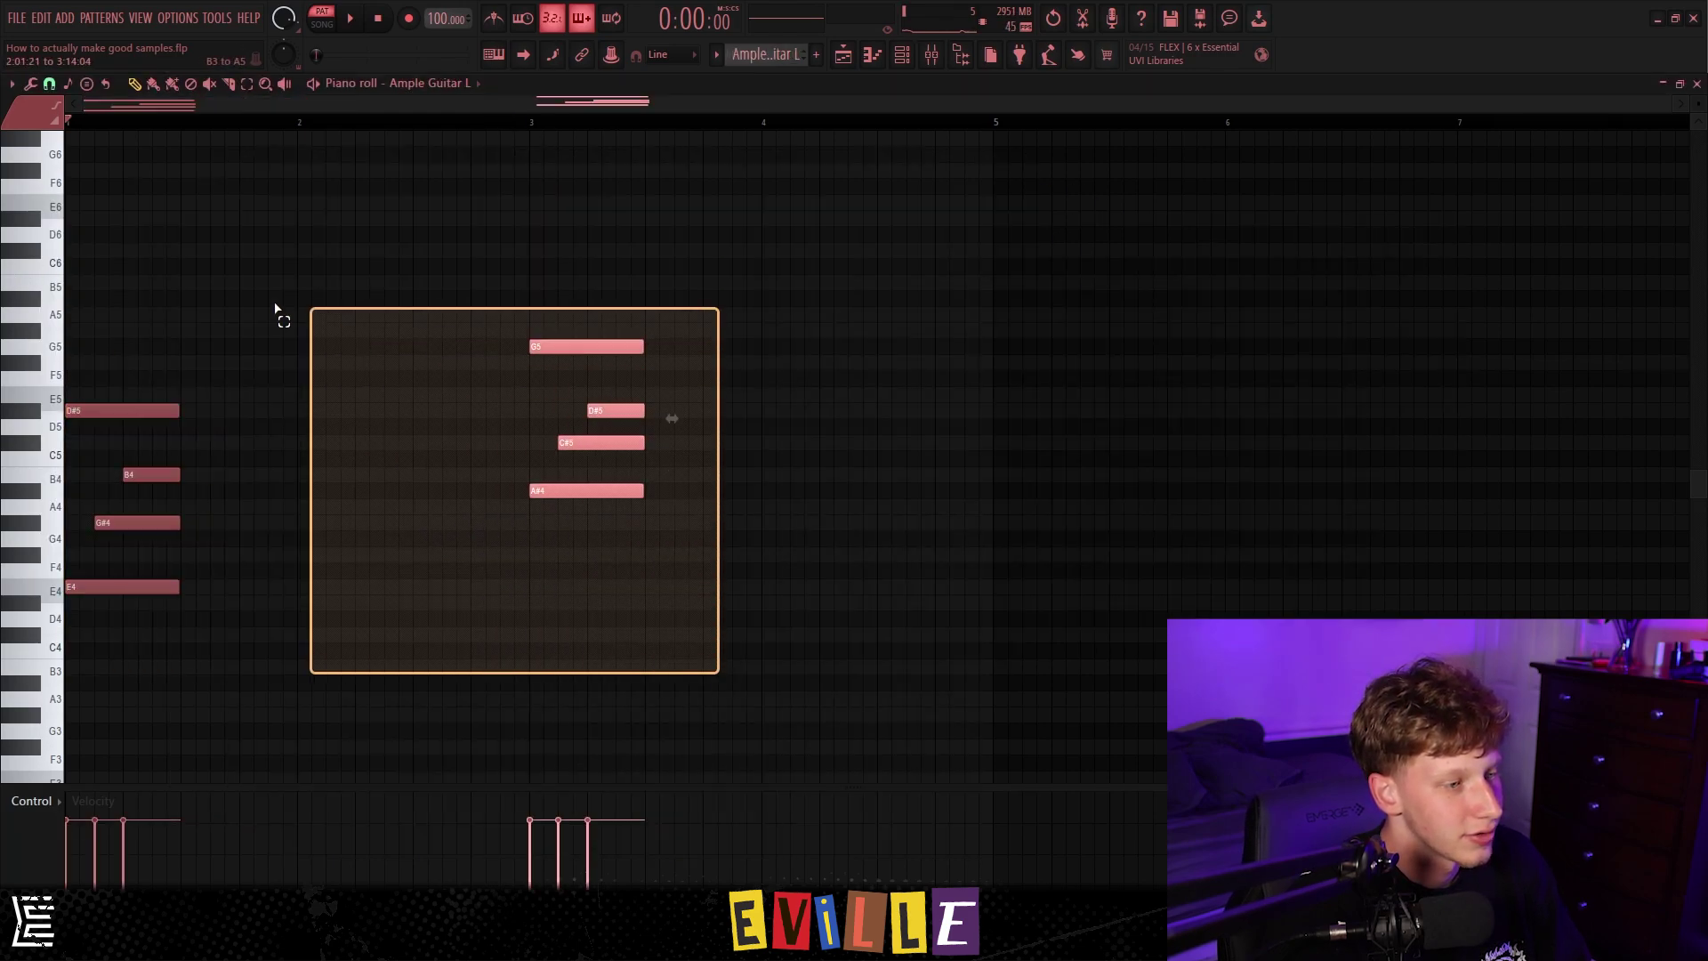
Step: Review the guitar channel's effects: Fruity parametric EQ 2, RC-20 Retro Color, Decimort 2, ValhallaSpaceModulator and ShaperBox 3
left_click(929, 56)
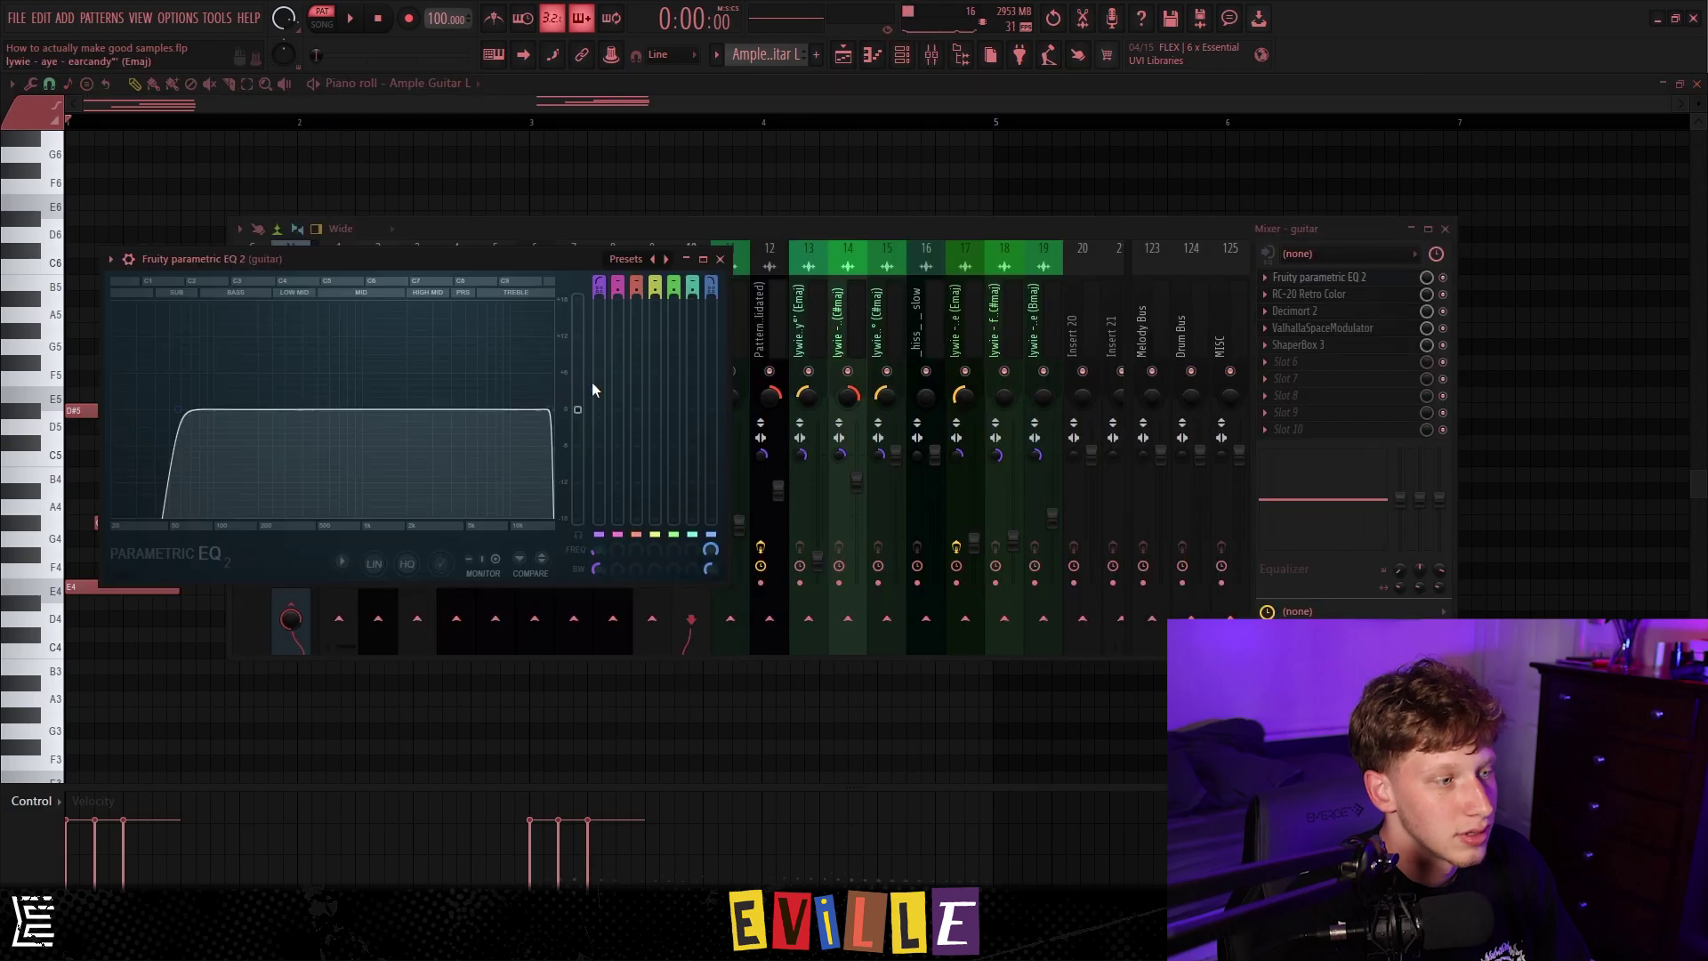
left_click(1317, 295)
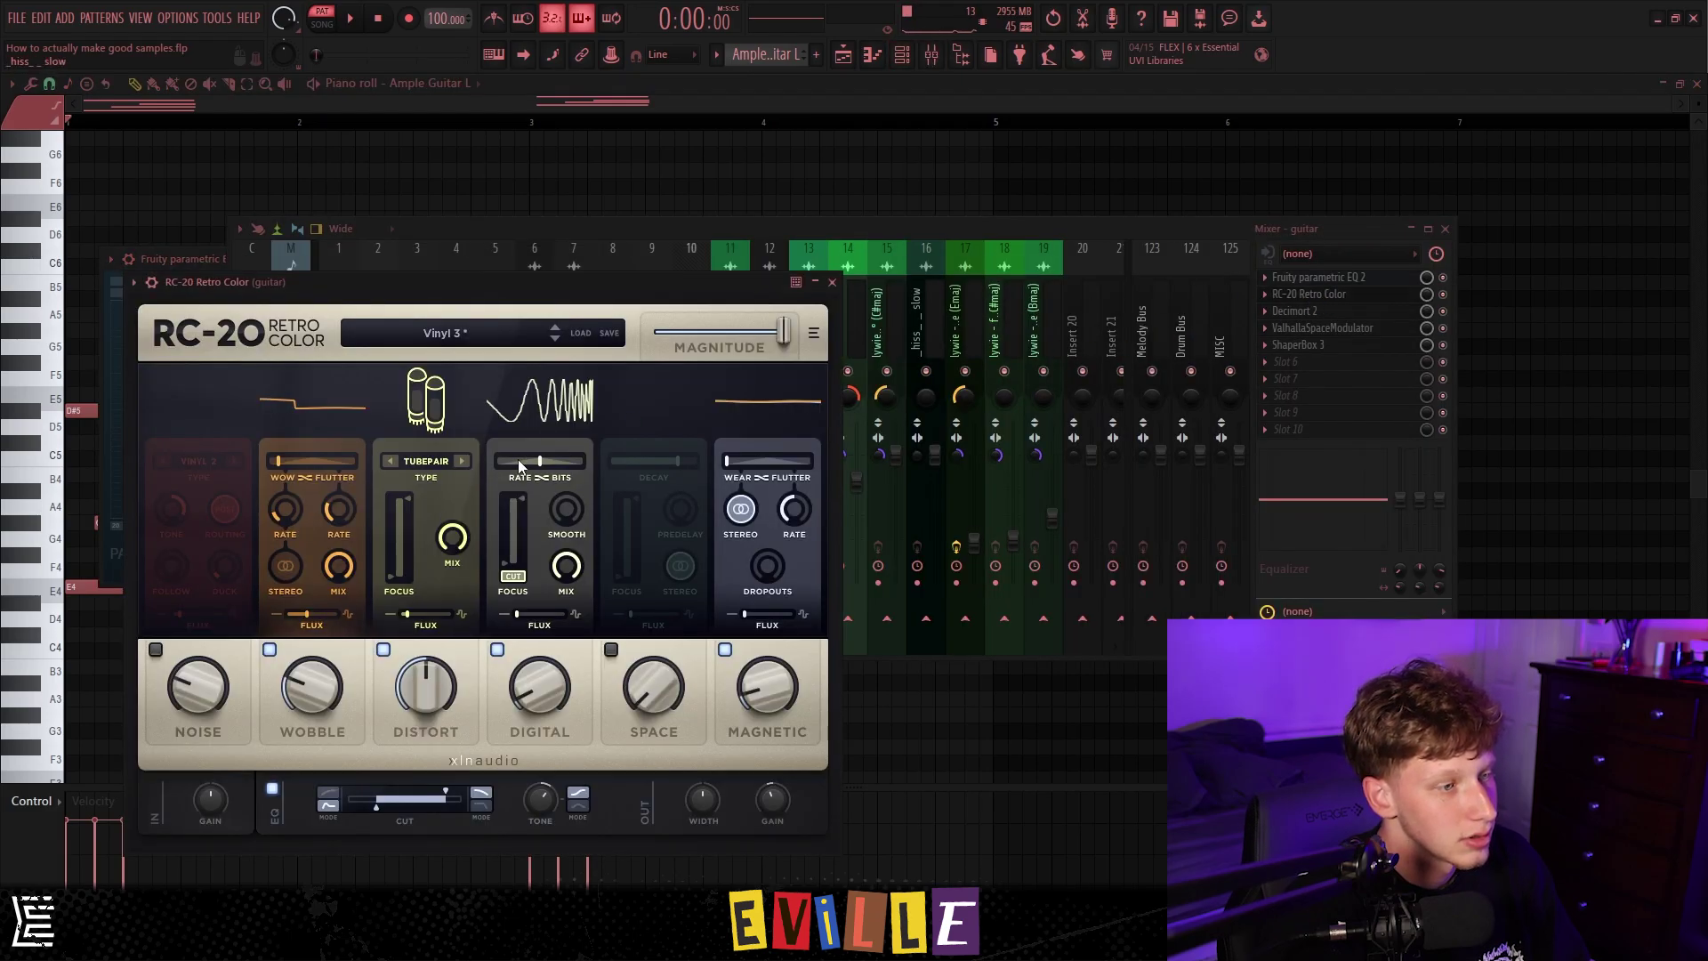
left_click(1308, 311)
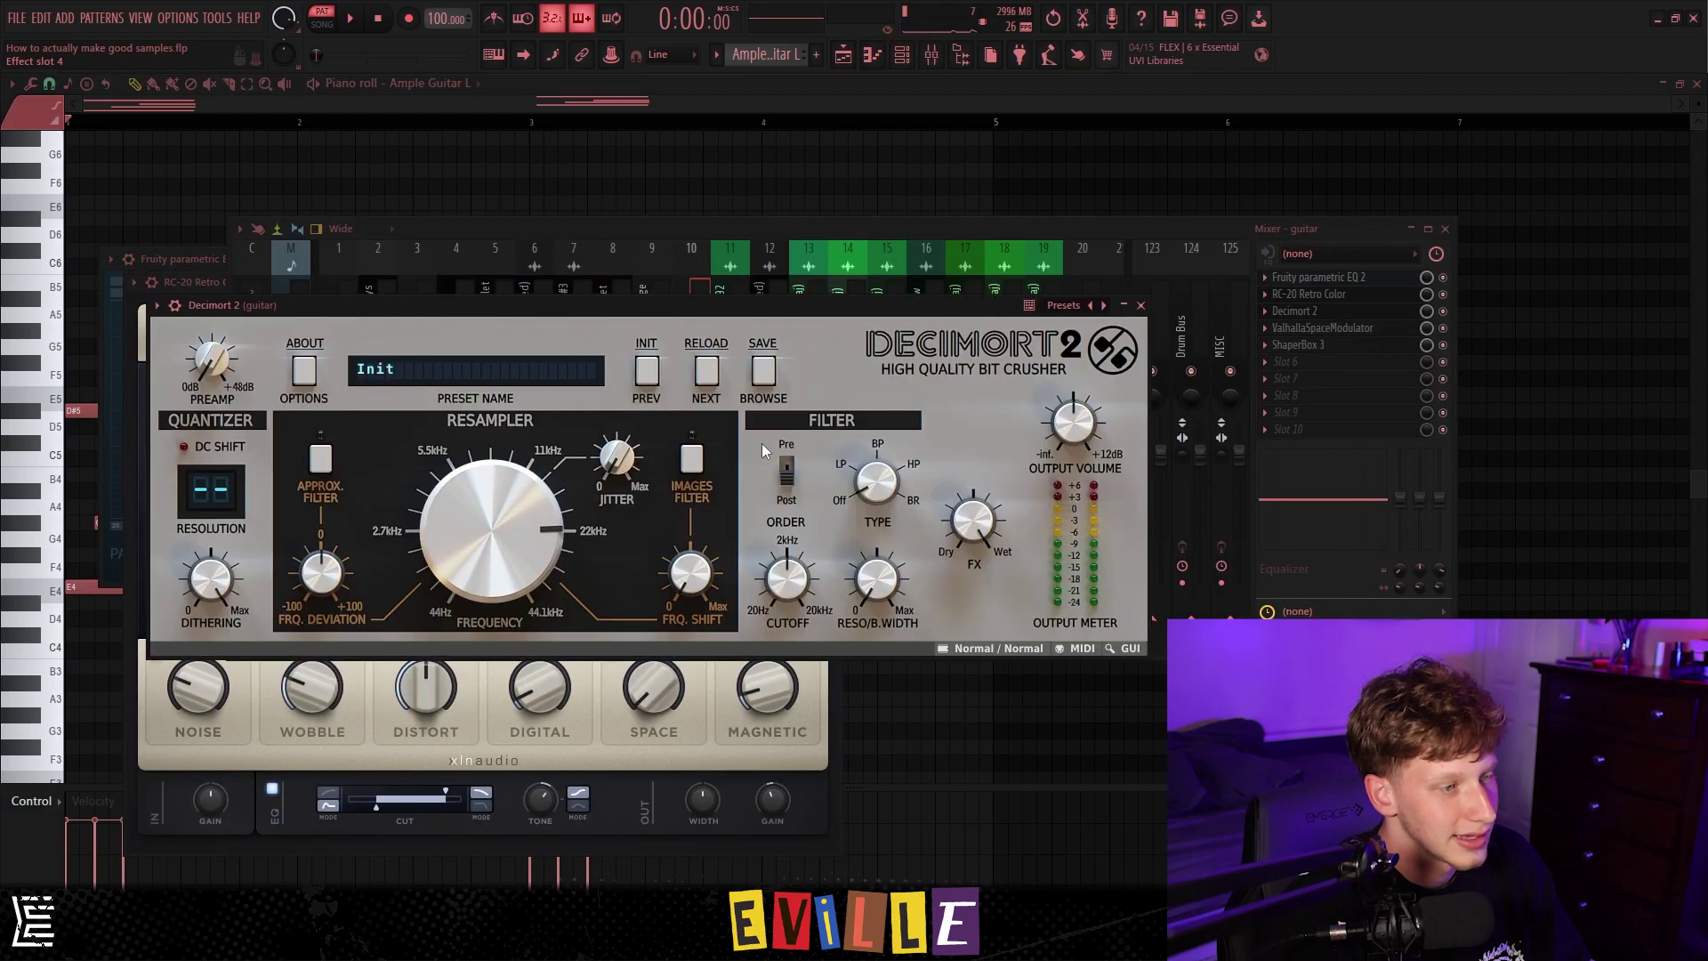
left_click(1328, 328)
left_click(1301, 347)
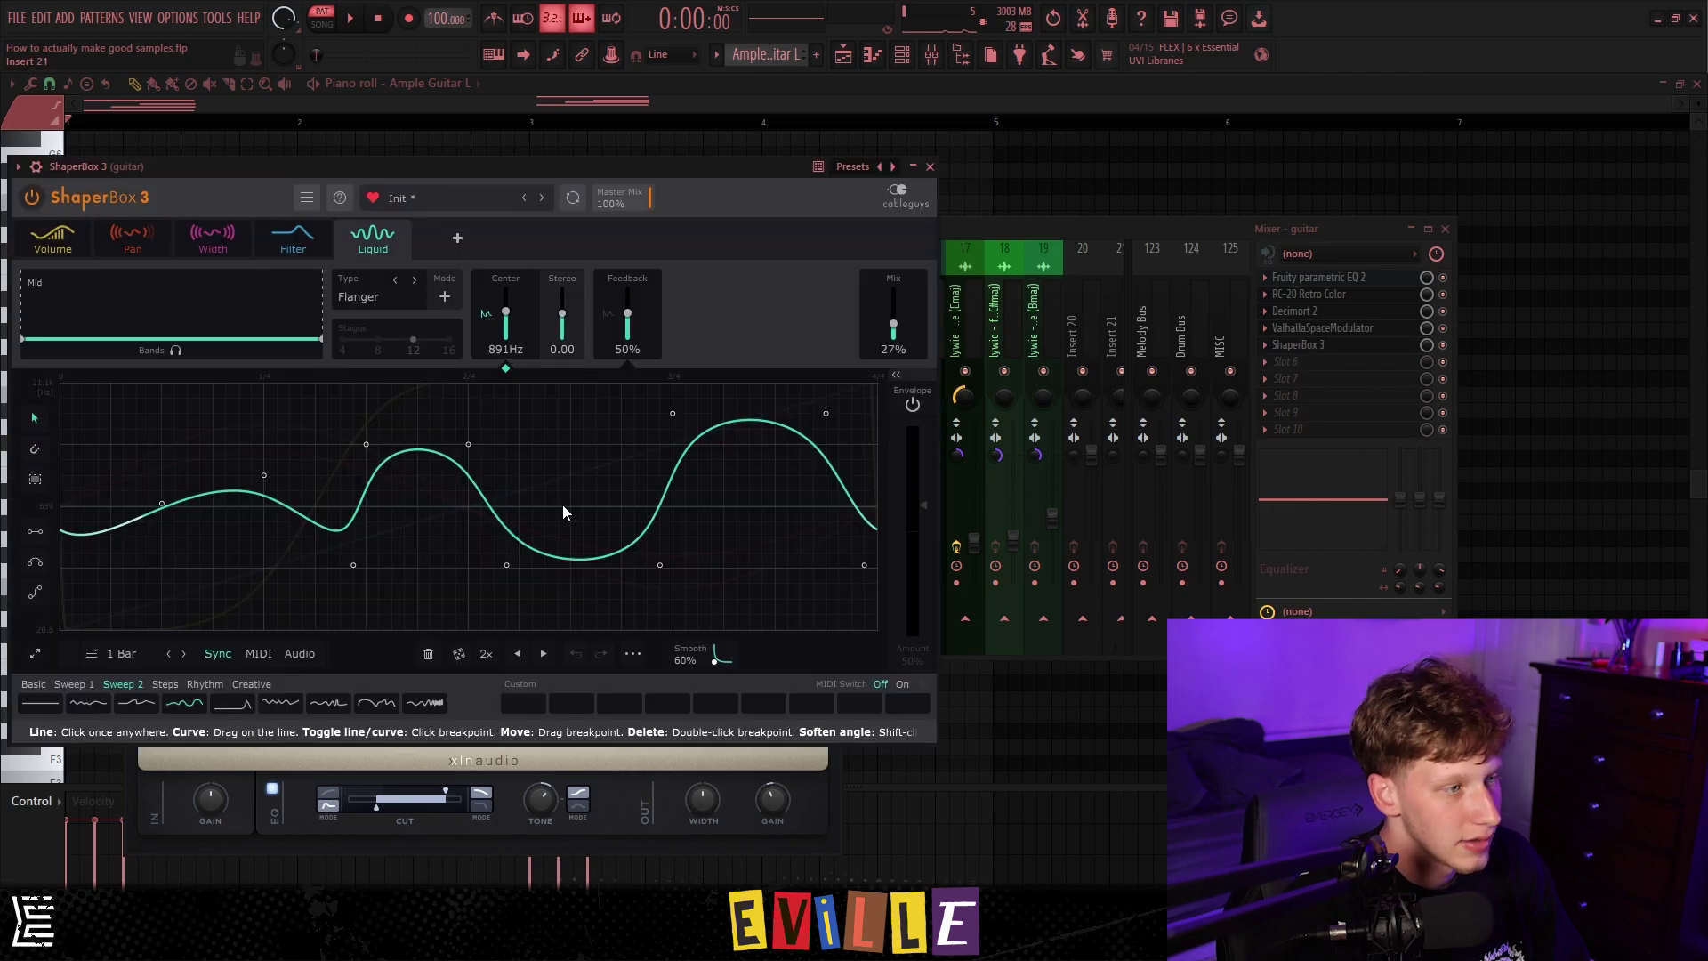
Step: Examine the Volume, Pan, Width and Liquid shapers in the guitar's ShaperBox 3
left_click(132, 239)
left_click(62, 249)
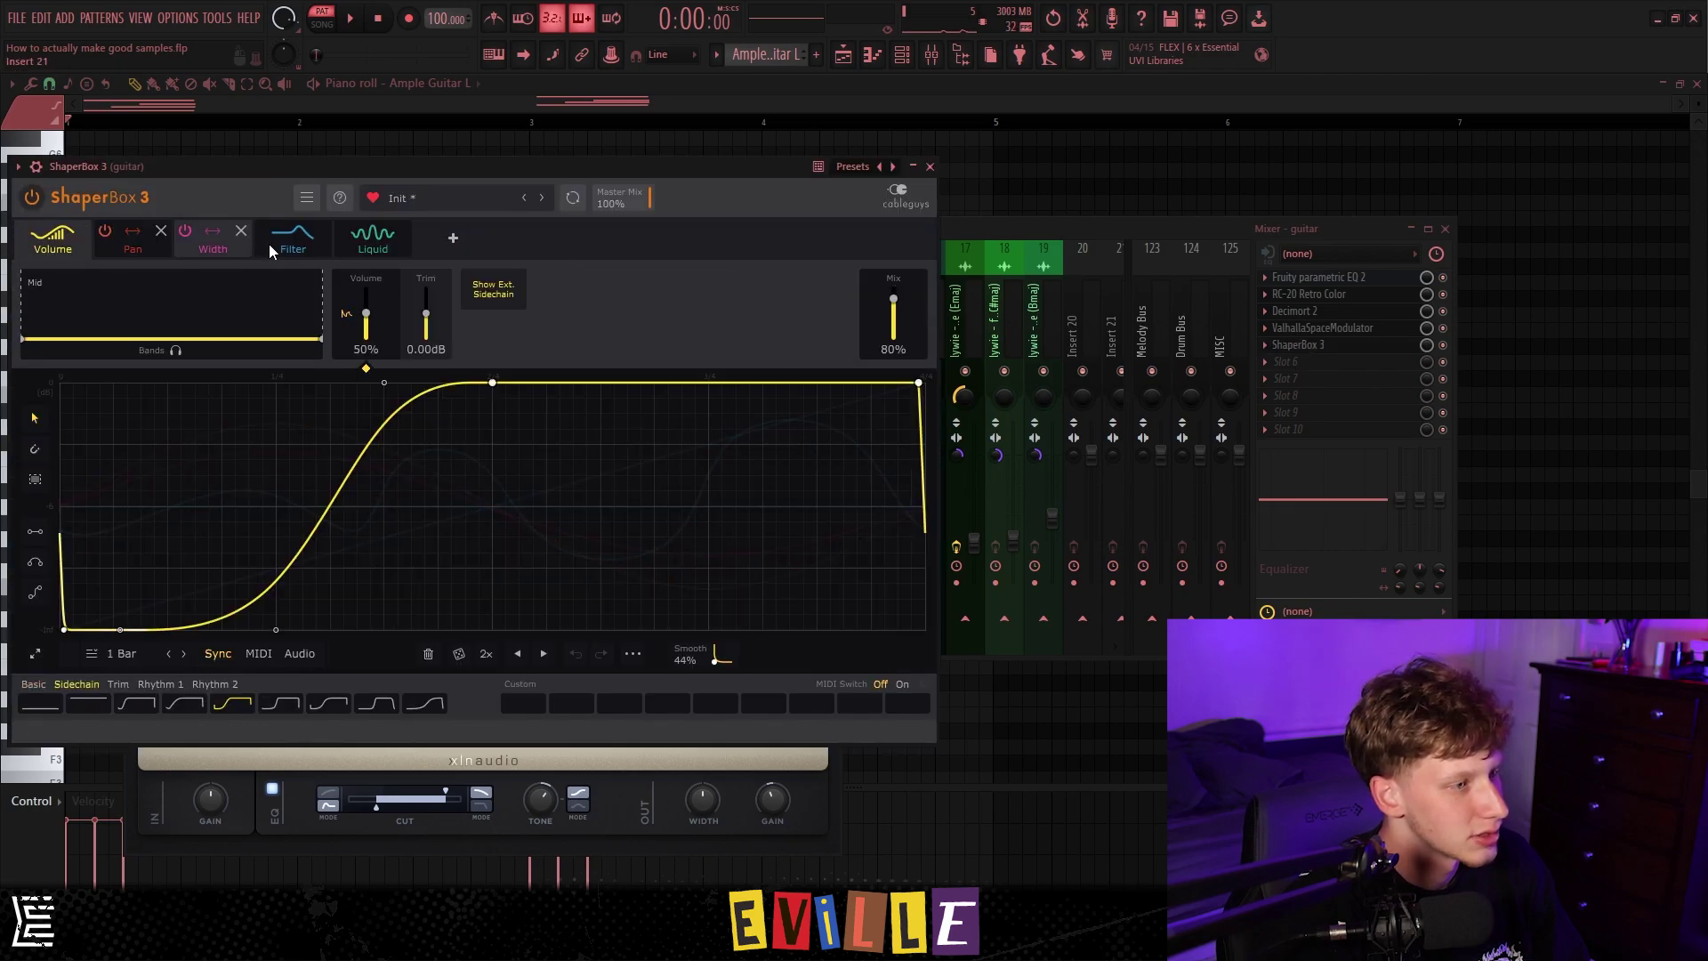
left_click(235, 252)
left_click(371, 246)
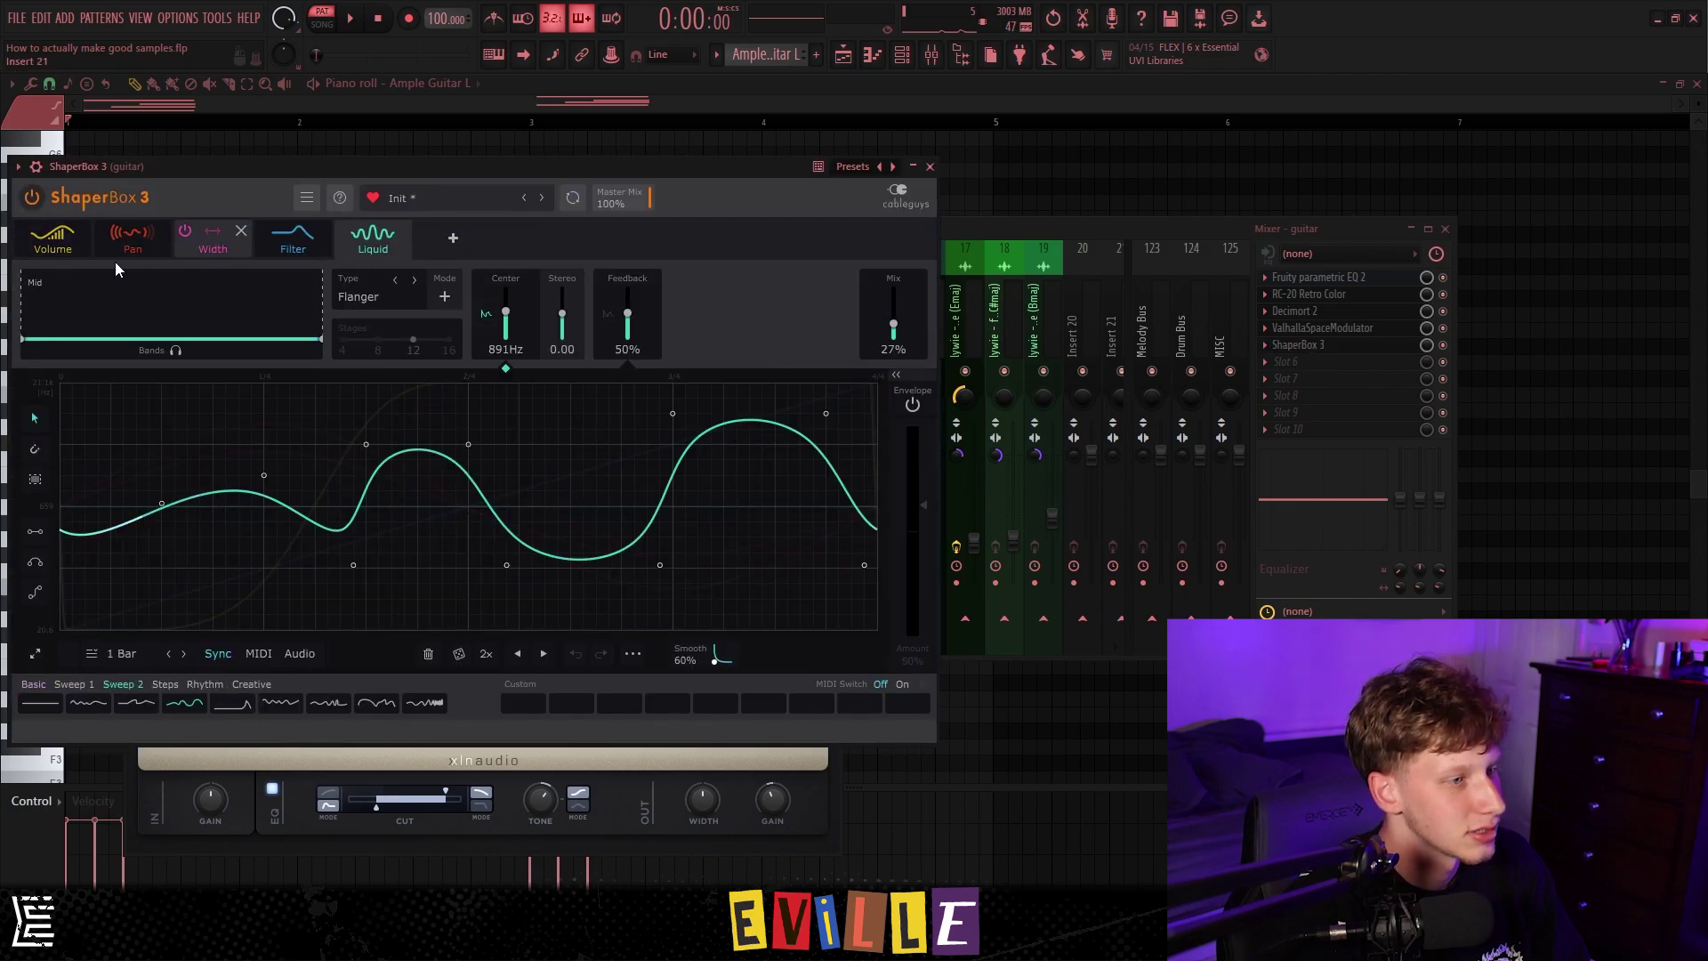
left_click(61, 249)
left_click(132, 240)
left_click(212, 240)
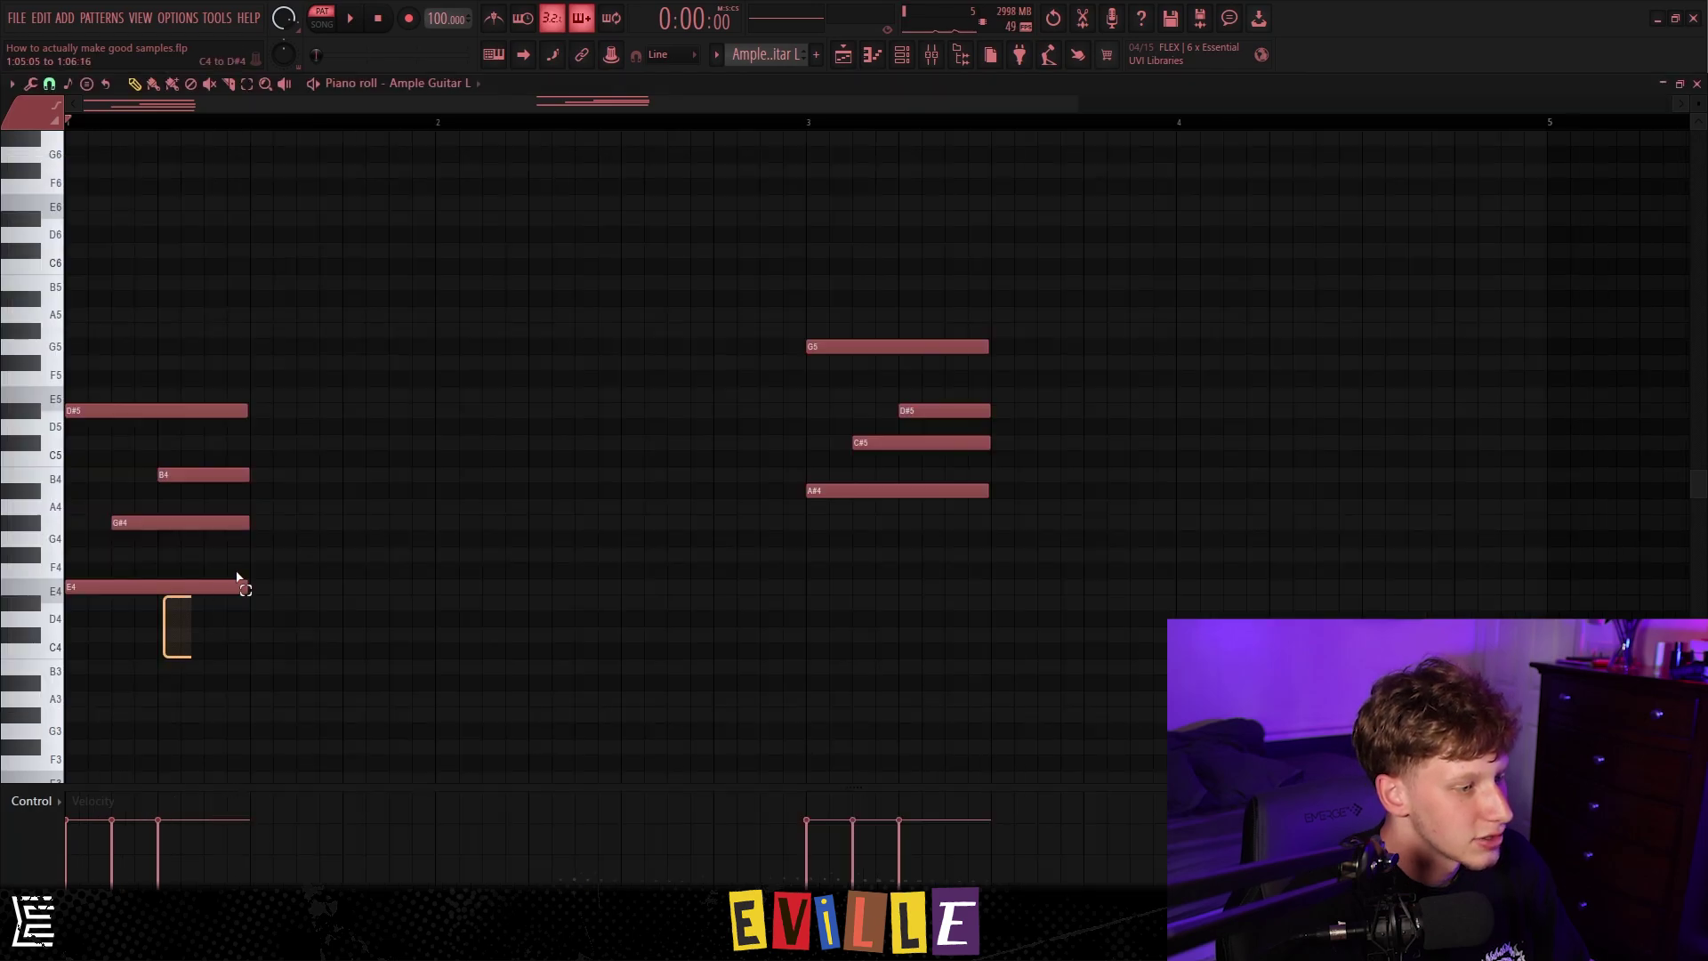
Step: Examine the two staggered chords in the Ample Guitar L pattern and locate the Kontakt 7 clip at bar 9
left_click_drag(238, 579, 991, 305)
left_click(936, 327)
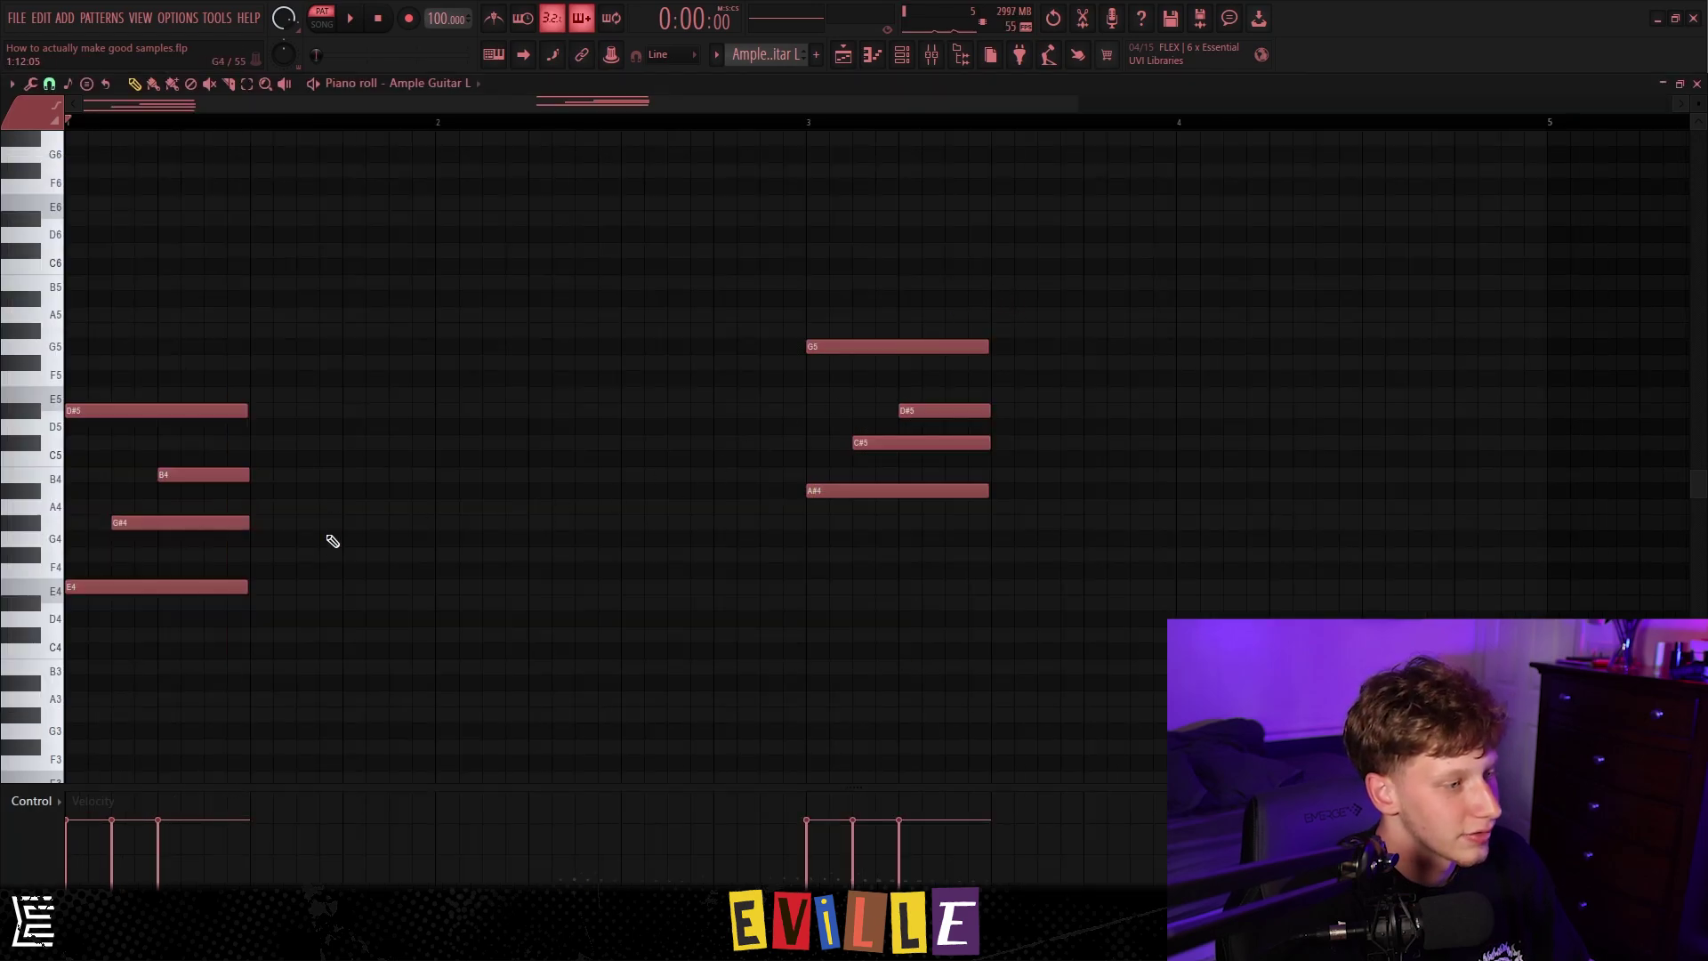
left_click_drag(327, 545, 151, 453)
left_click_drag(847, 371, 1000, 452)
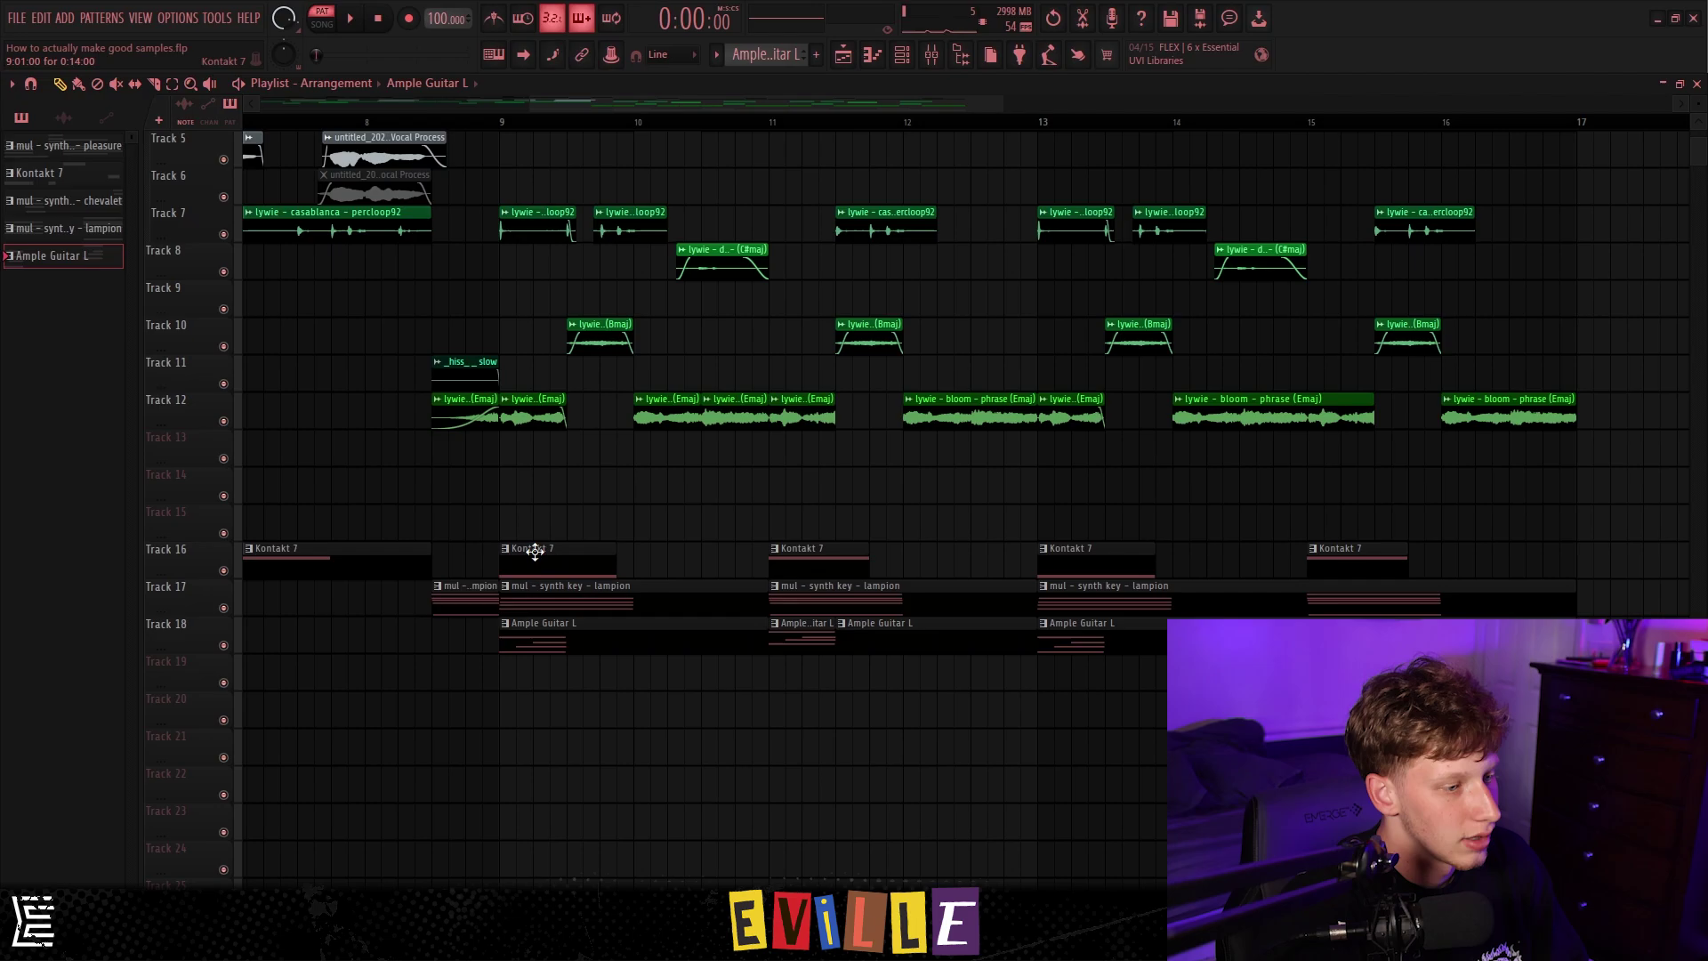
left_click_drag(535, 552, 591, 549)
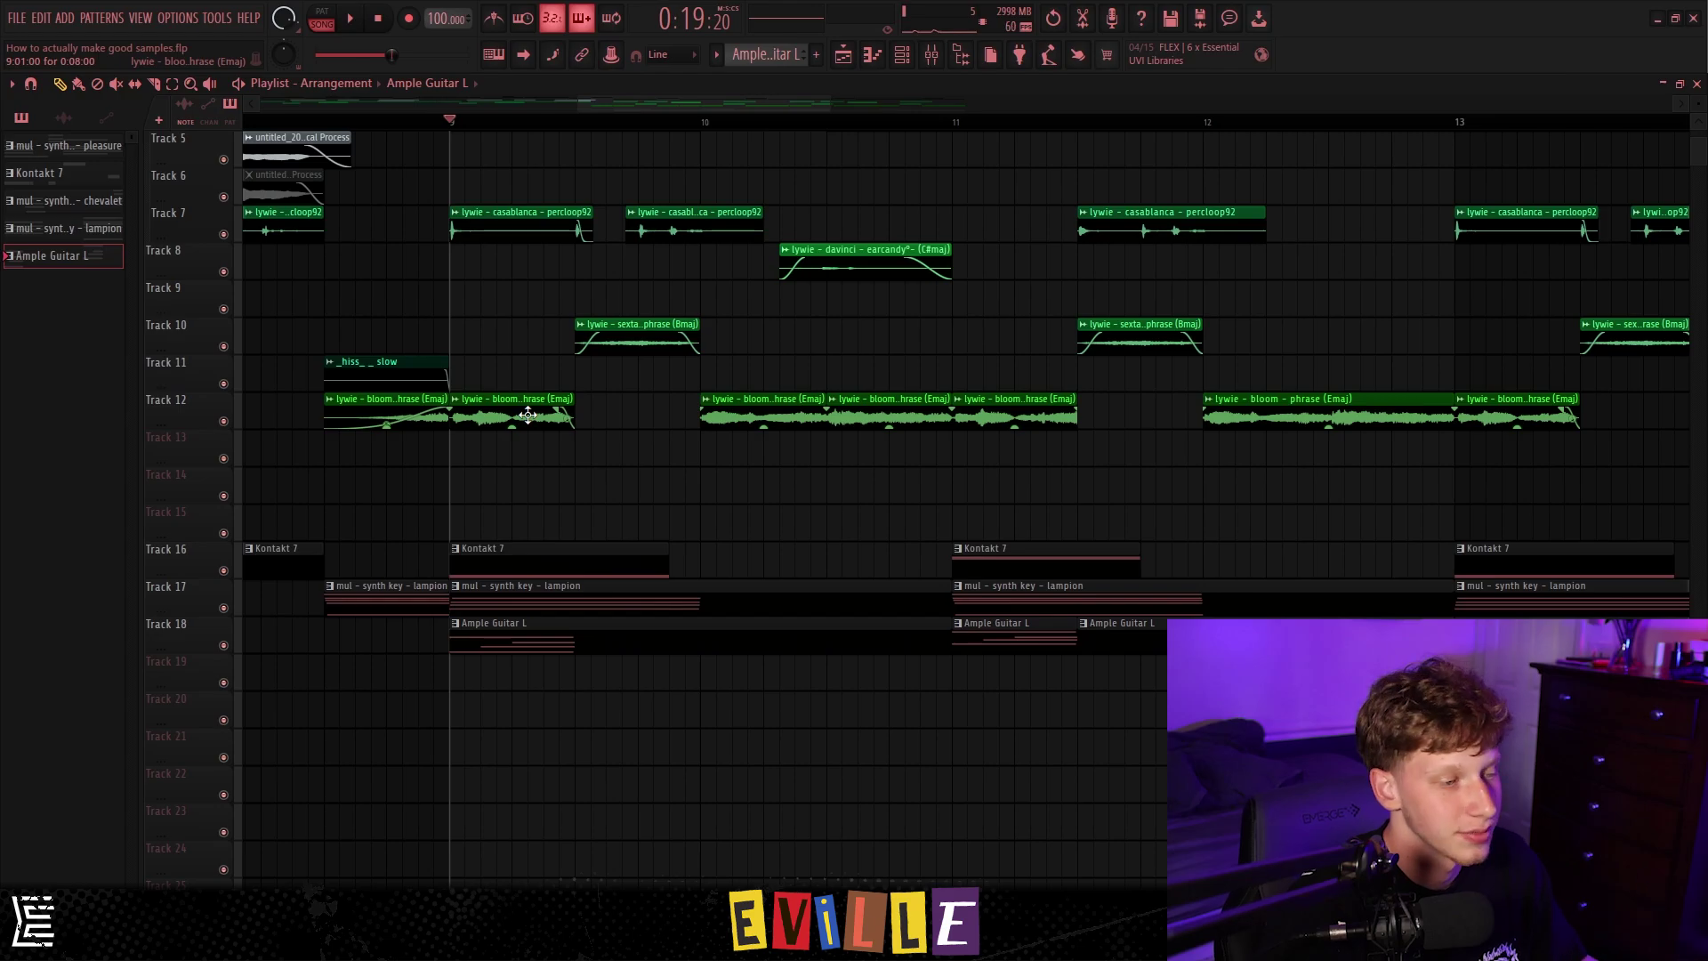
Step: Audition the bloom phrase sample in Edison, review its Fruity Flangus and parametric EQ 2, and play the soloed Track 12
double_click(528, 415)
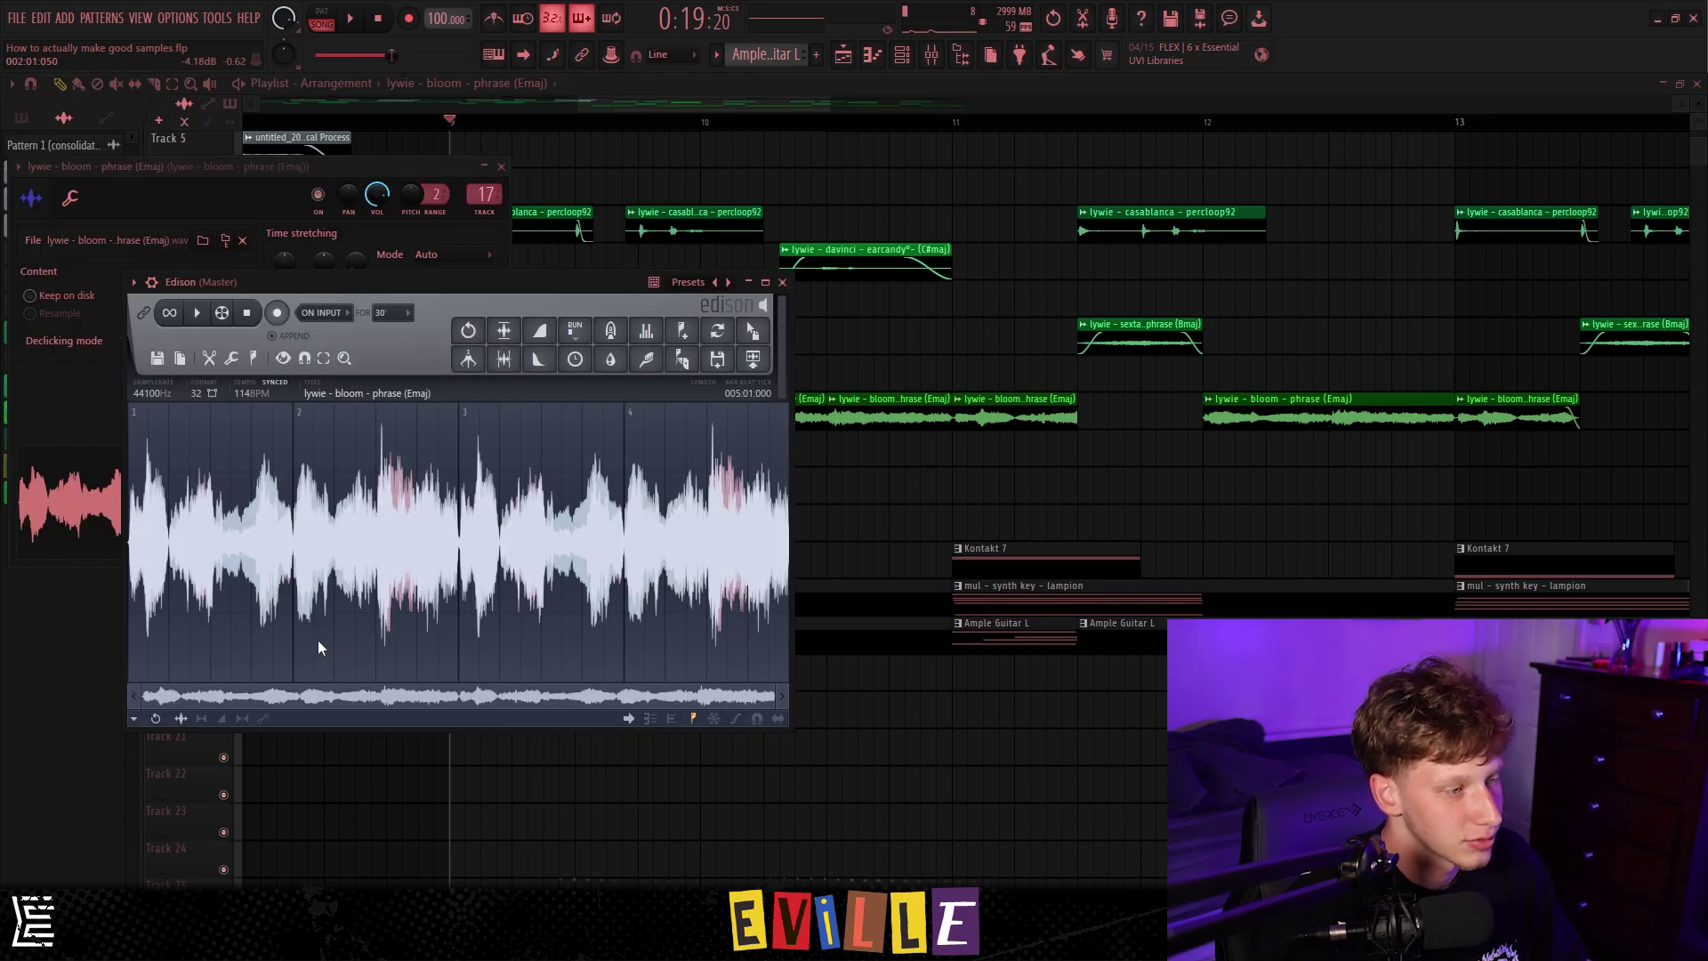
key("space")
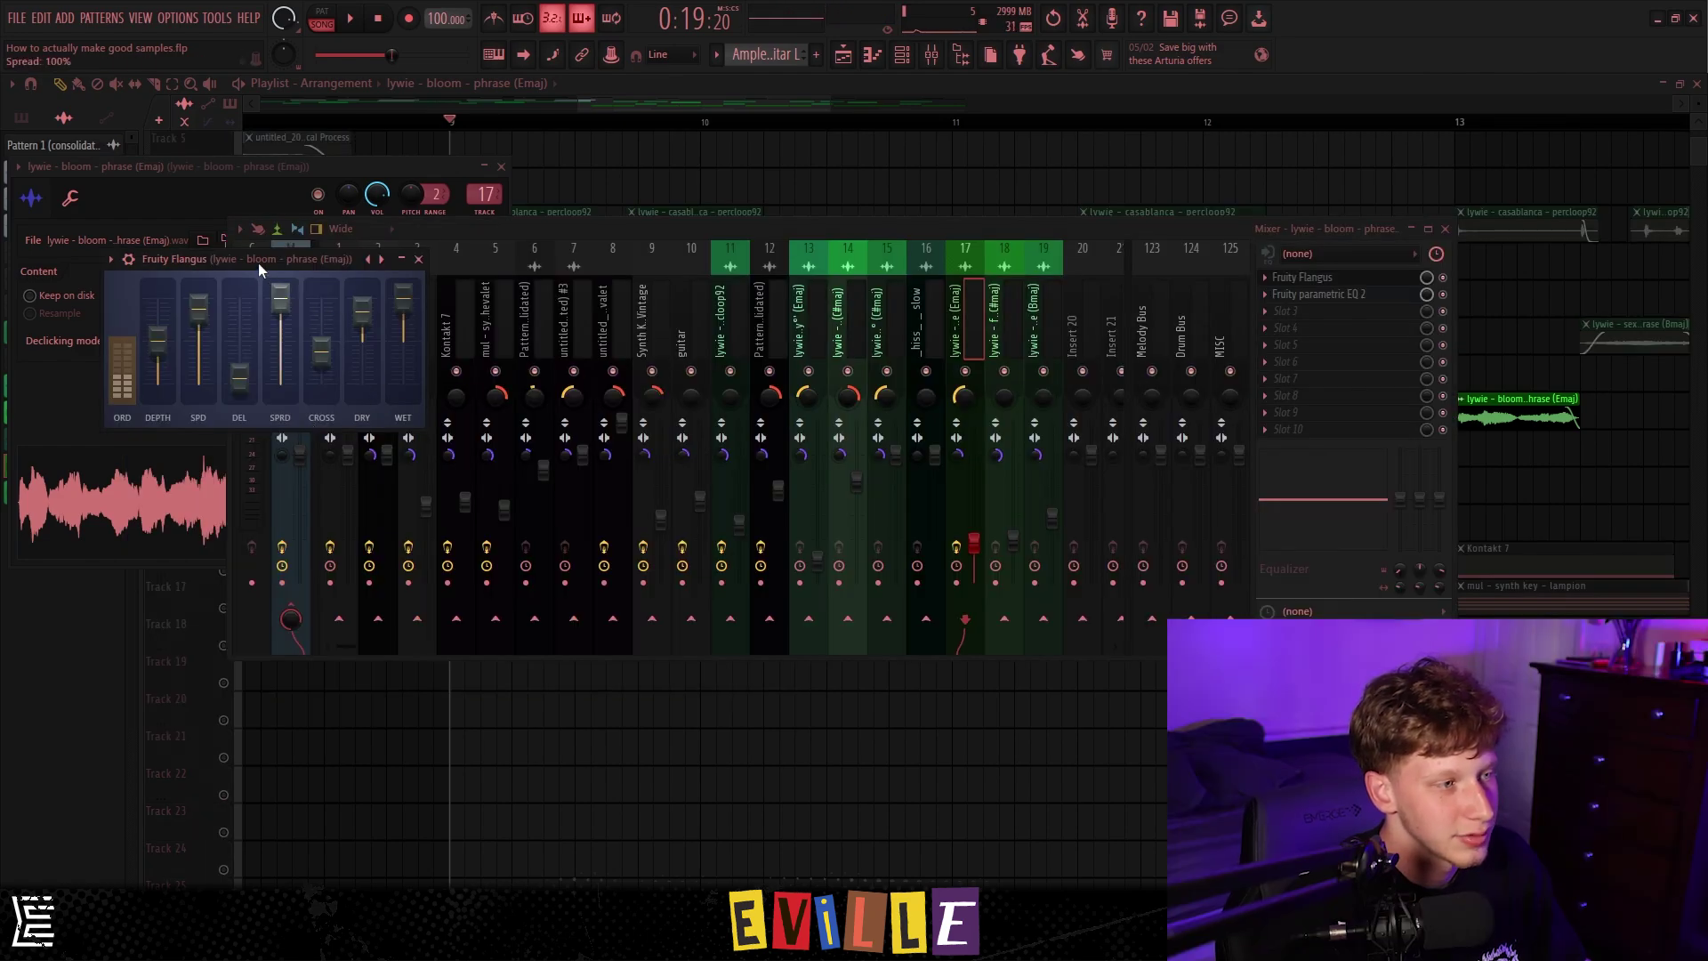
left_click_drag(258, 264, 482, 242)
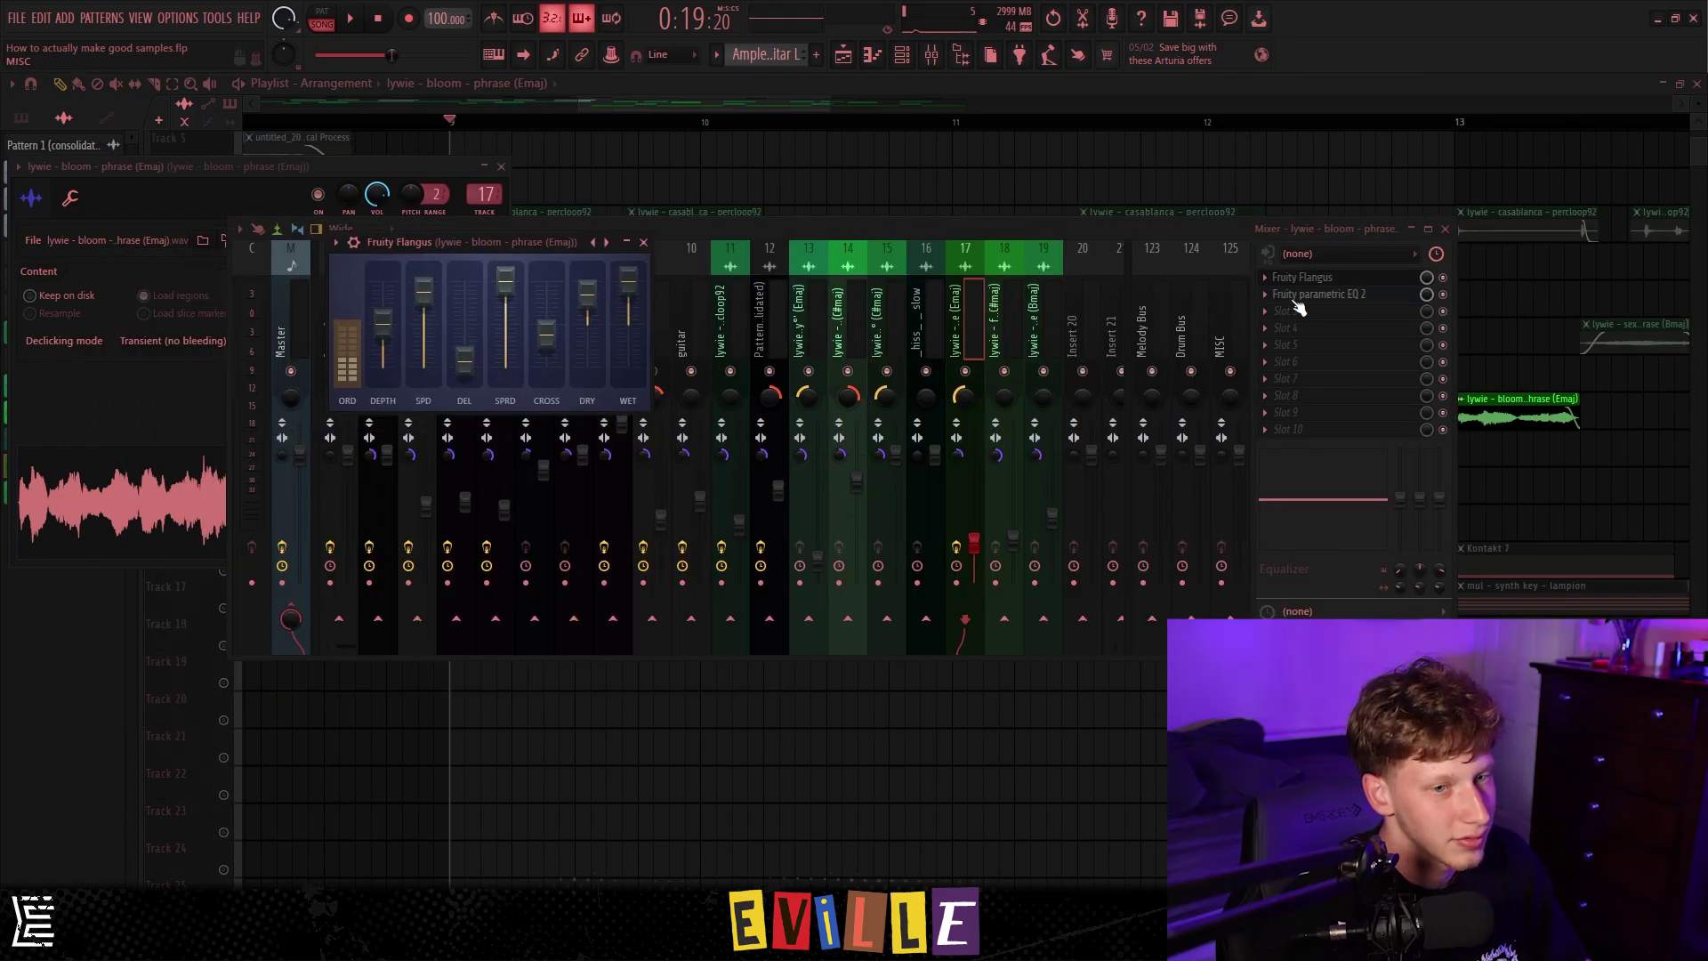
left_click(1315, 308)
left_click(1295, 296)
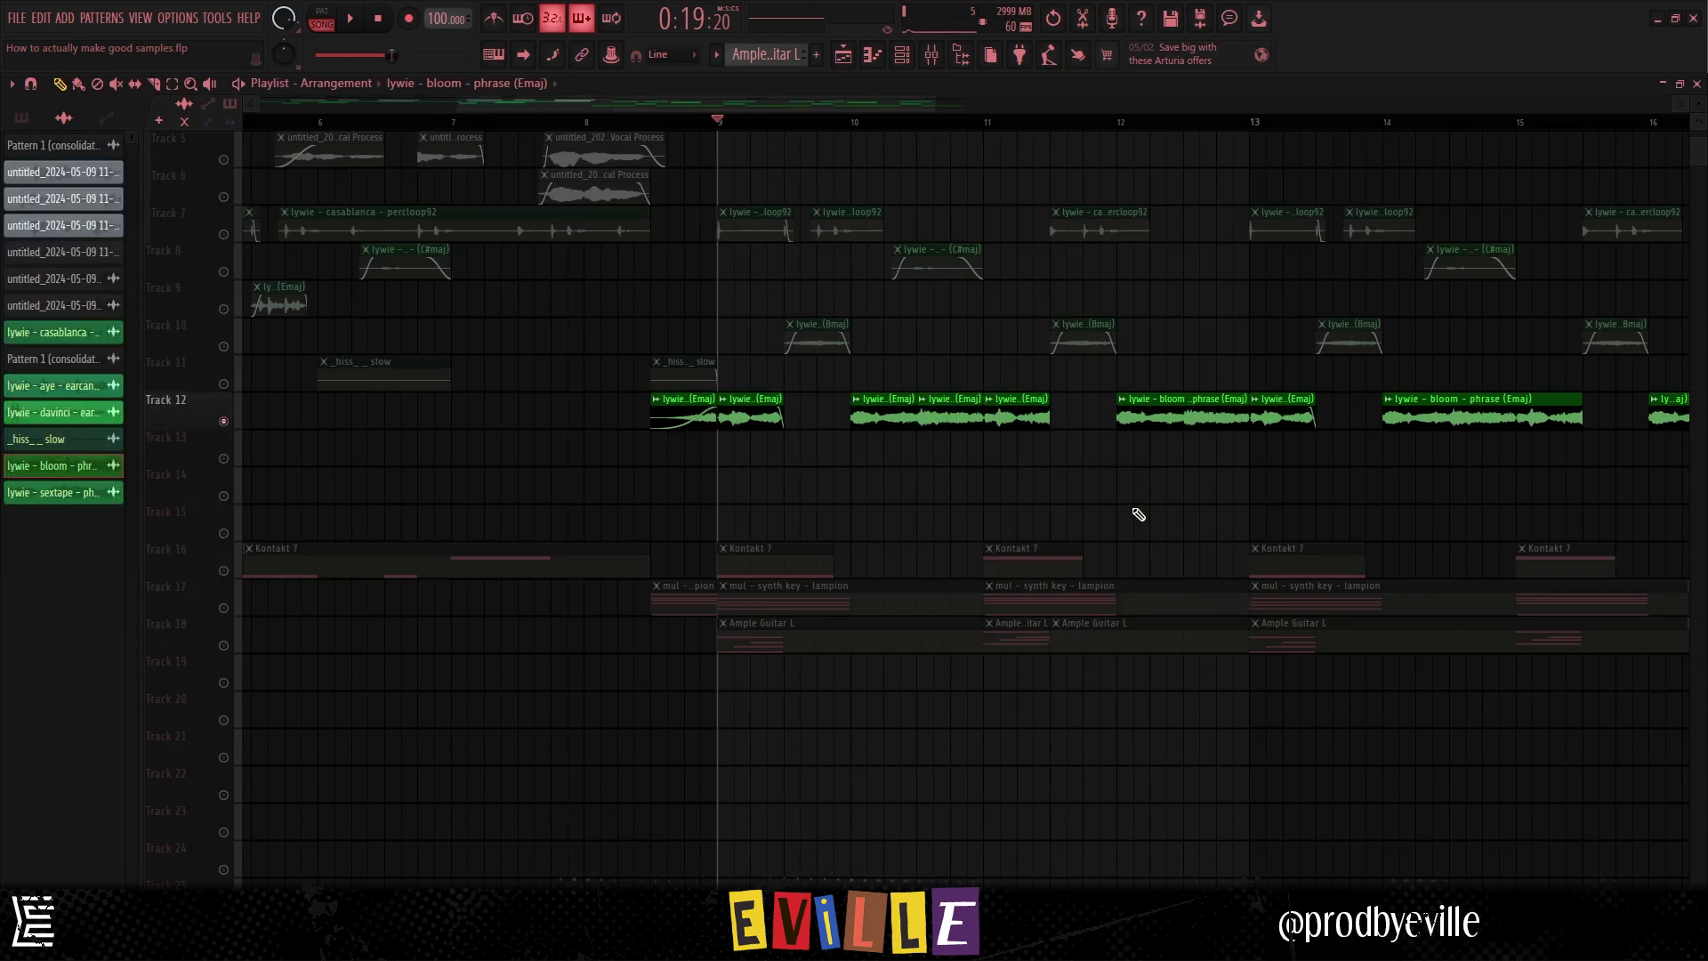
key("space")
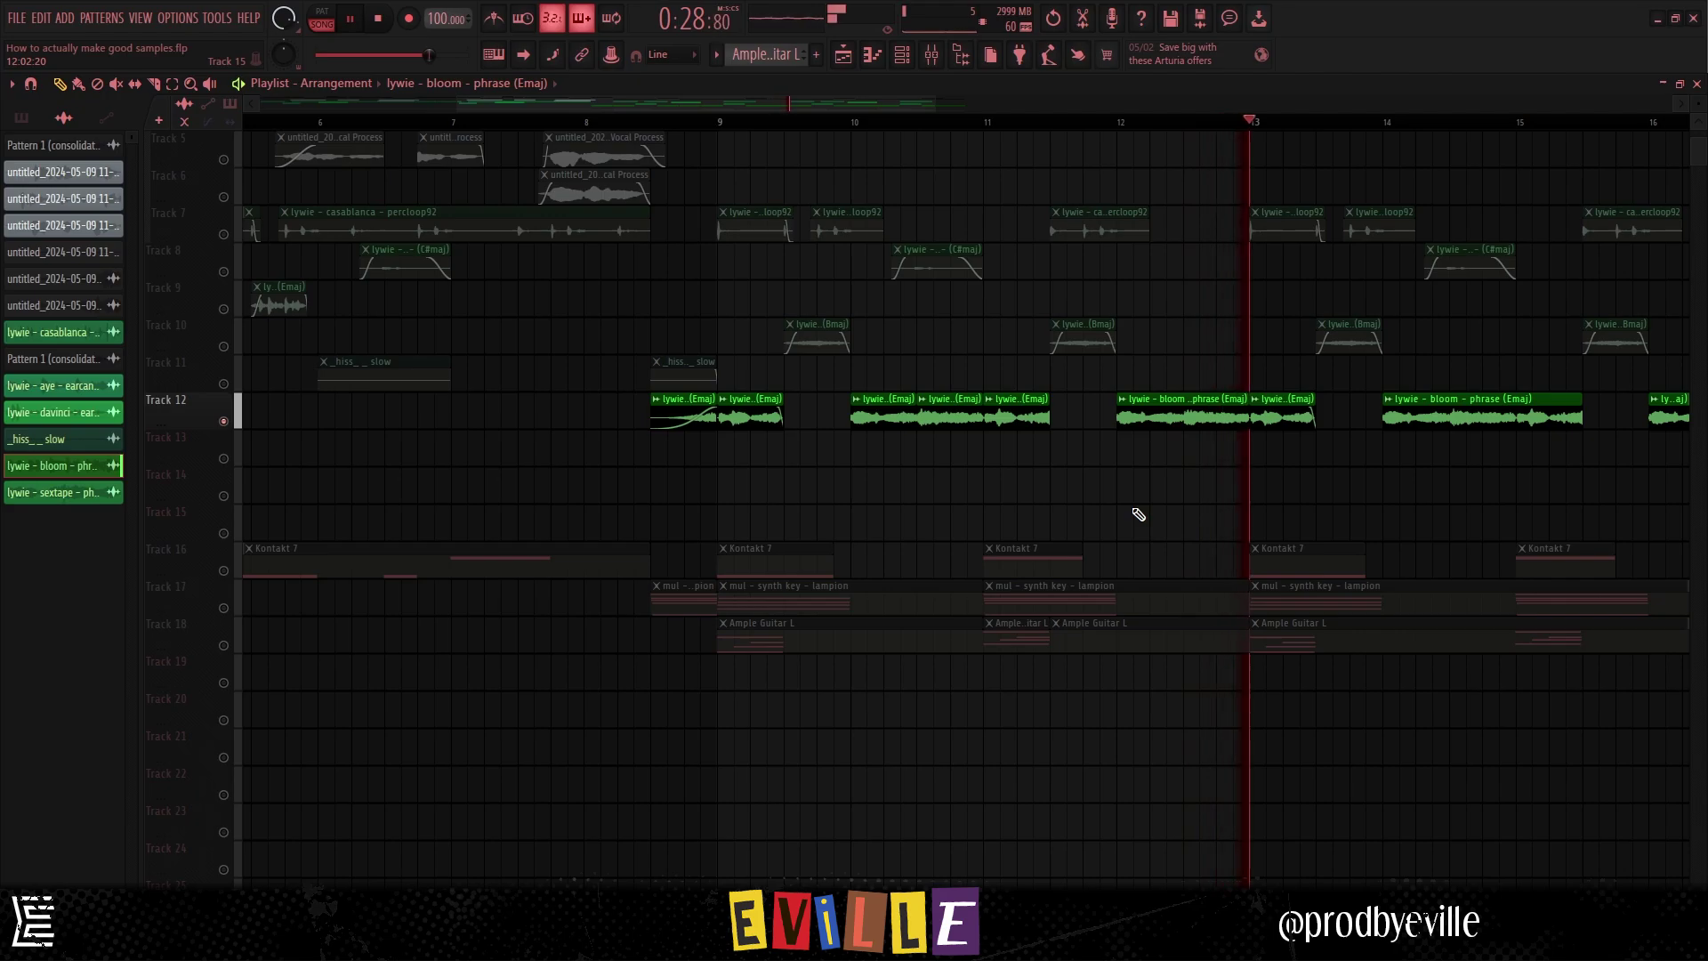
Step: Select the clips from bars 9 to 17 and review the Master's parametric EQ 2, soft clipper and first two SoundShifter Pitch Stereo effects
left_click_drag(1284, 831, 676, 168)
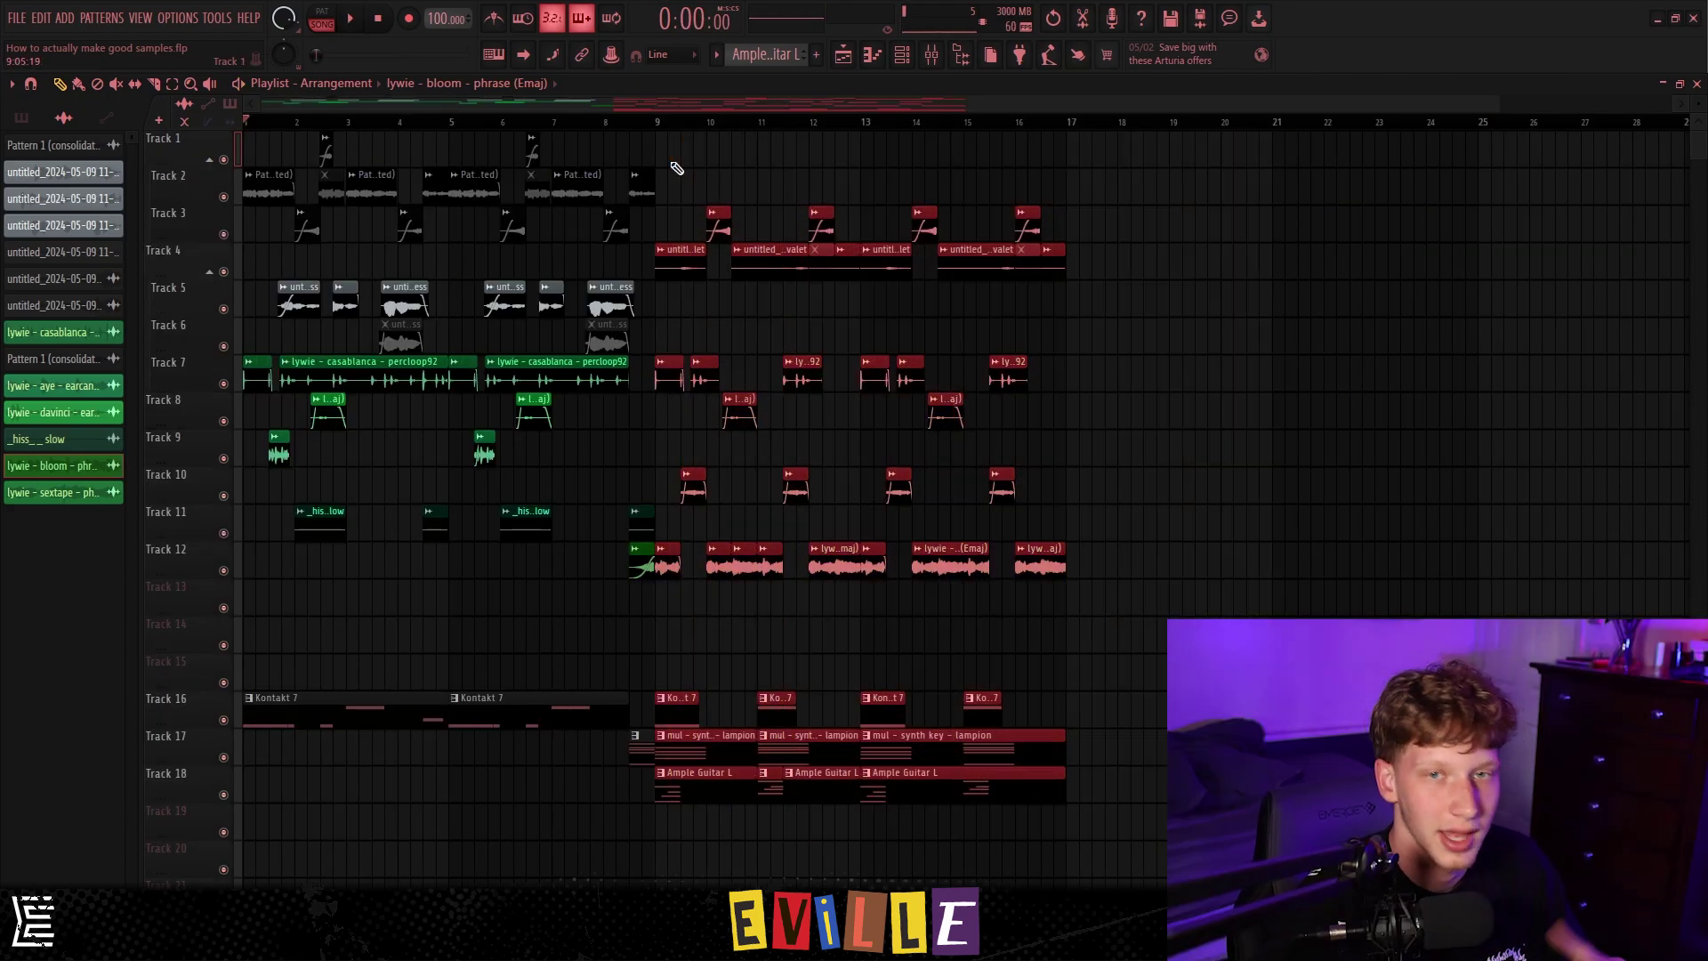
key("F9")
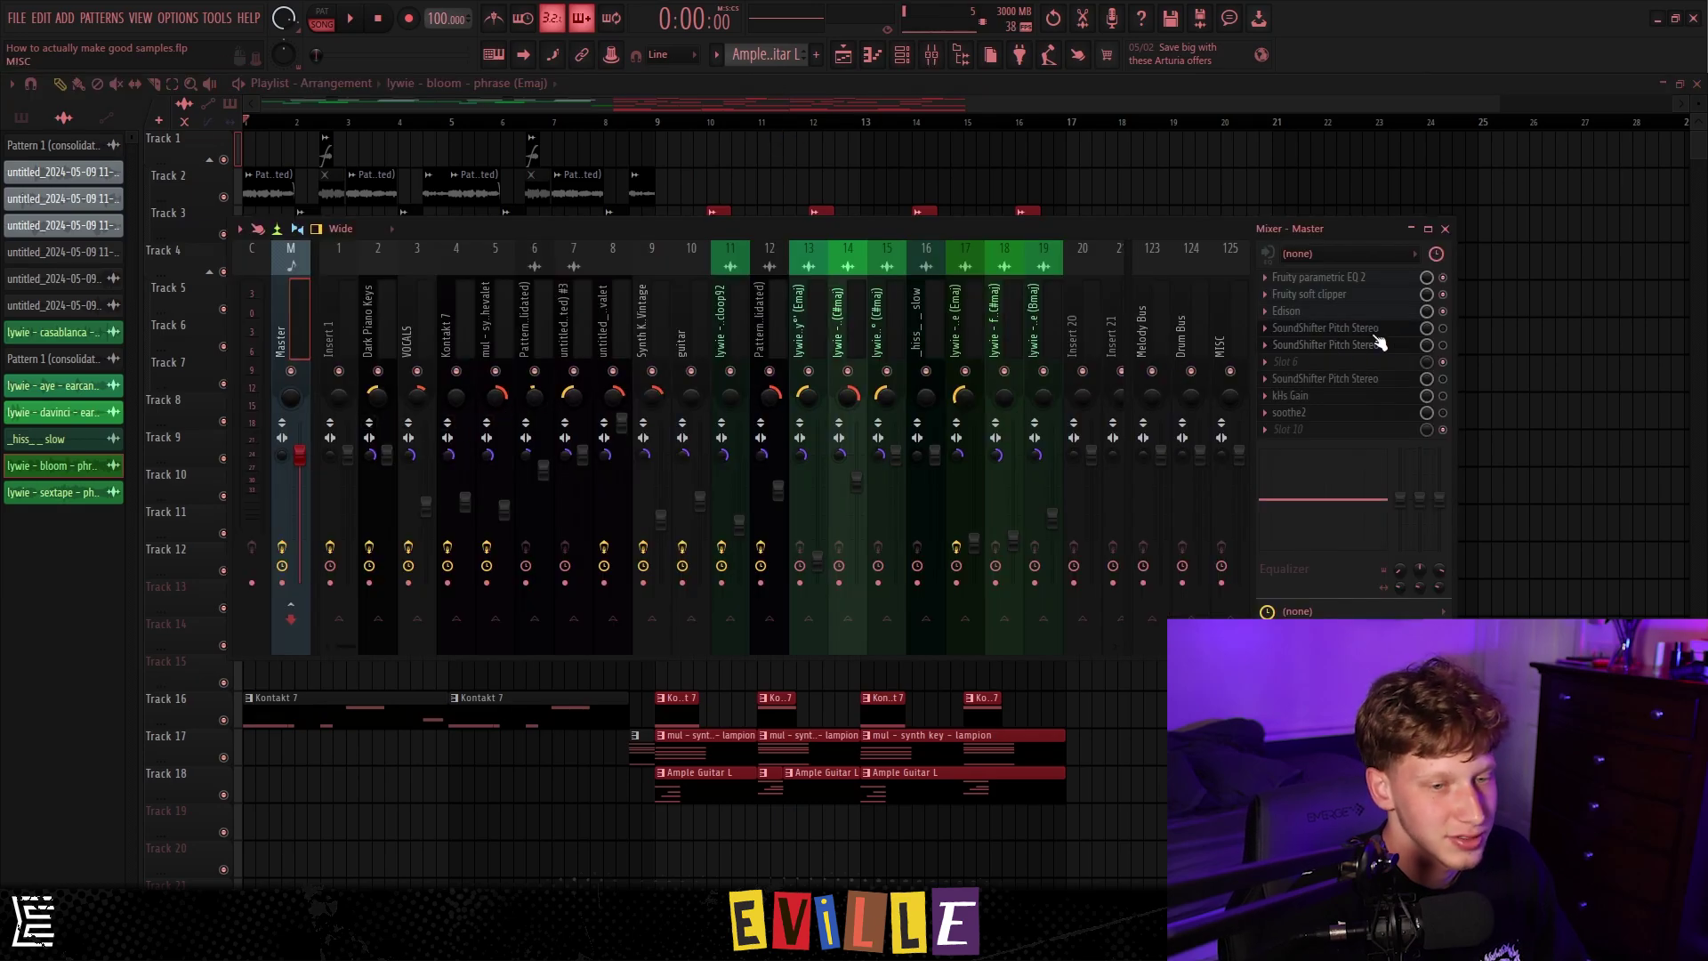
left_click(1326, 277)
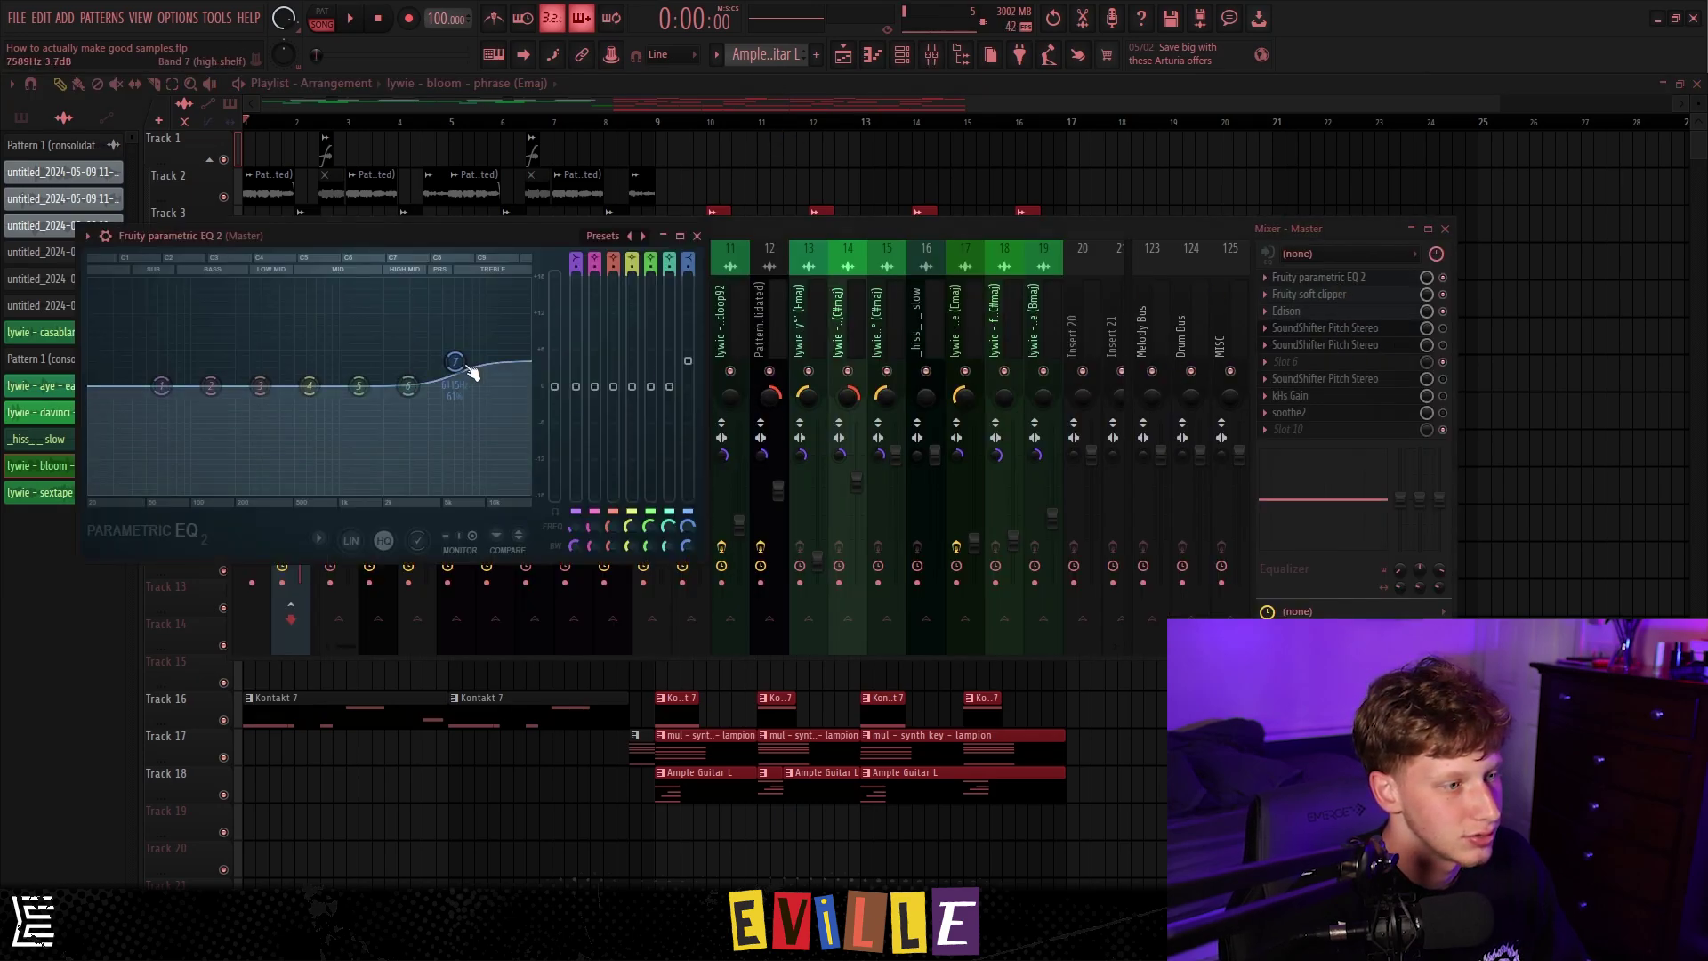
left_click(1310, 293)
left_click(1326, 327)
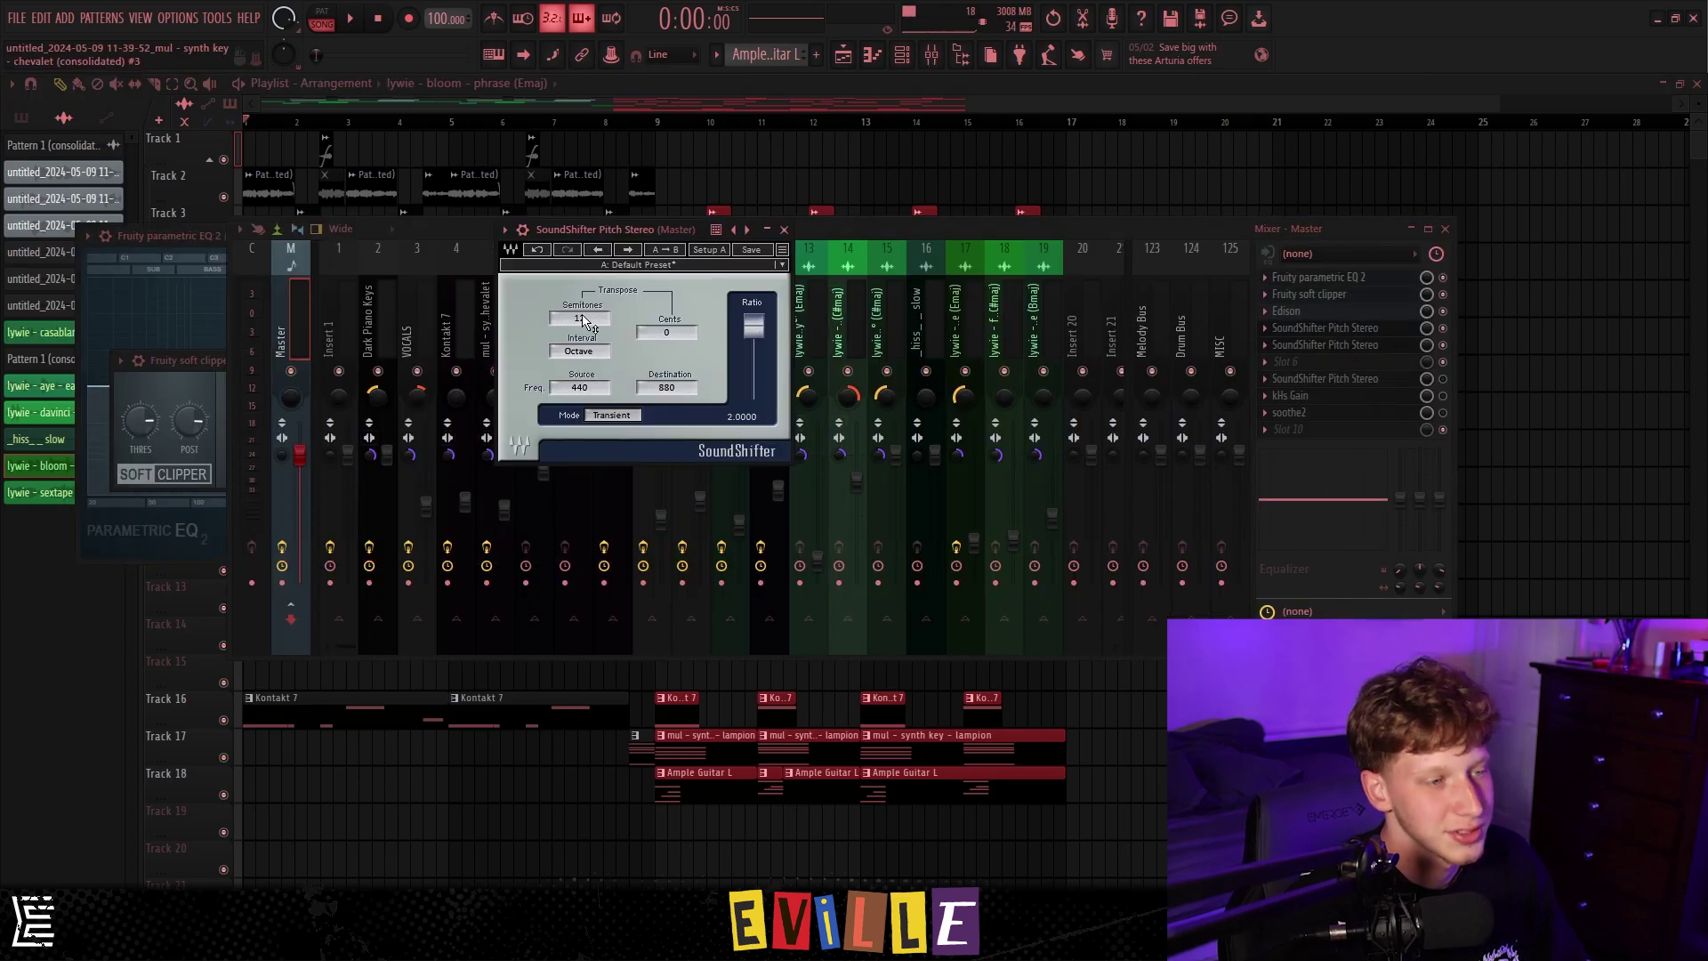
left_click(1374, 345)
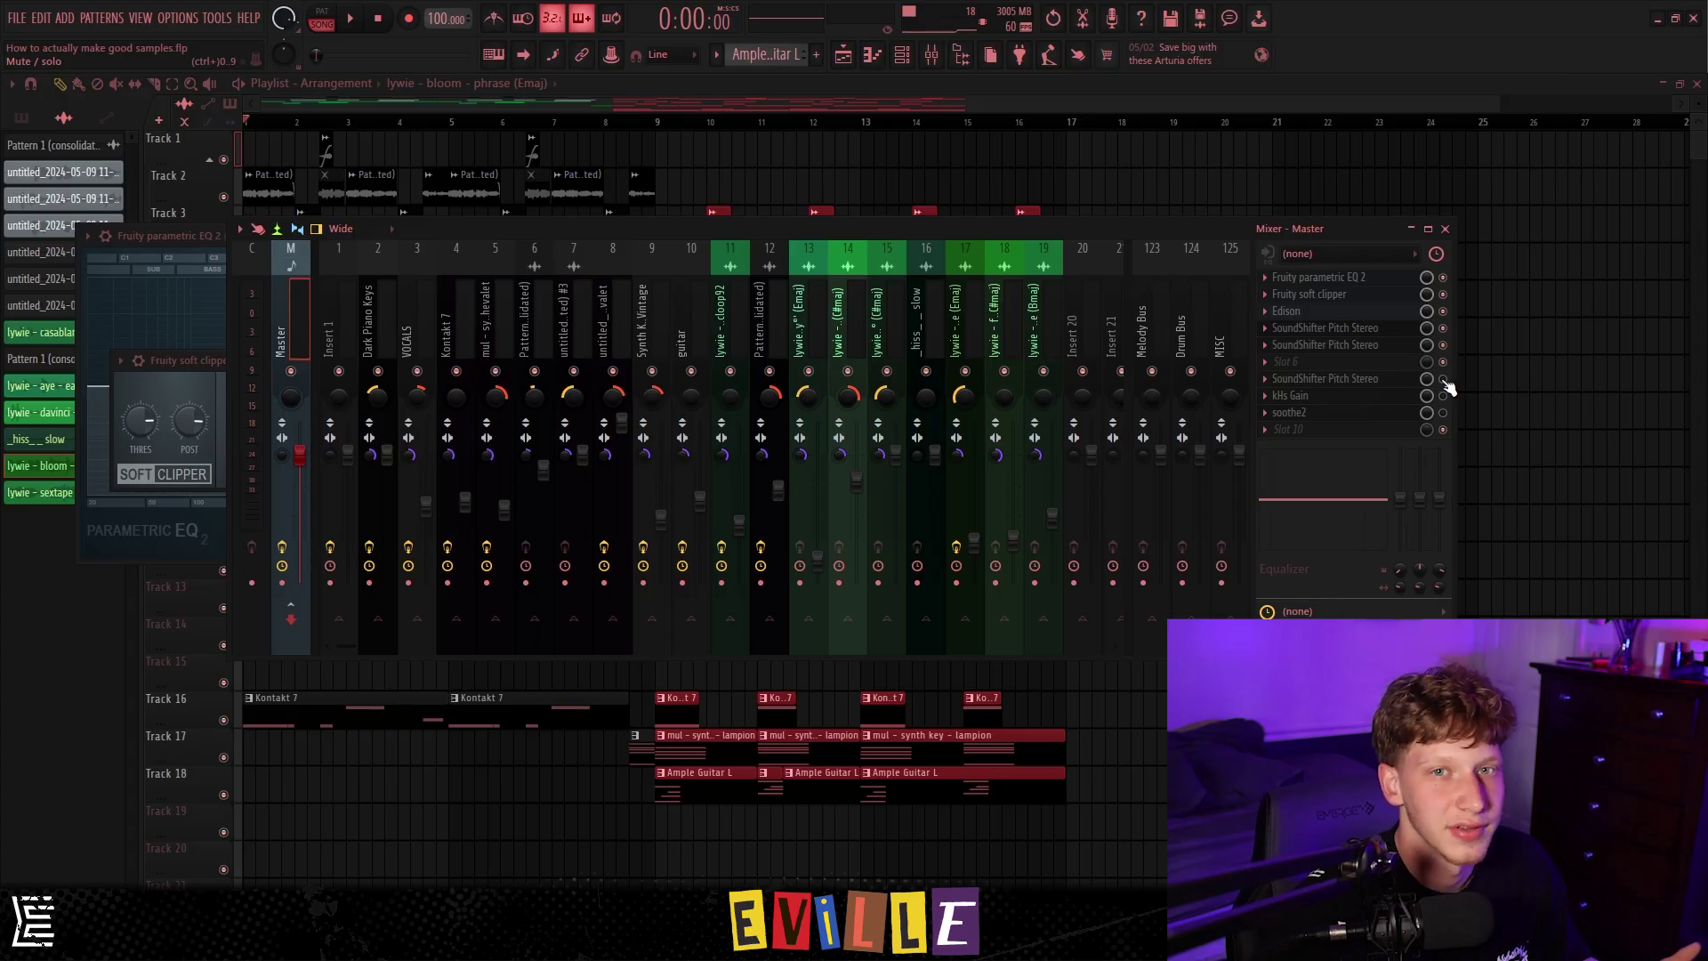
Step: Review the Master's third SoundShifter Pitch Stereo, kHs Gain and soothe2, and play the full arrangement from bar 1
left_click(1334, 379)
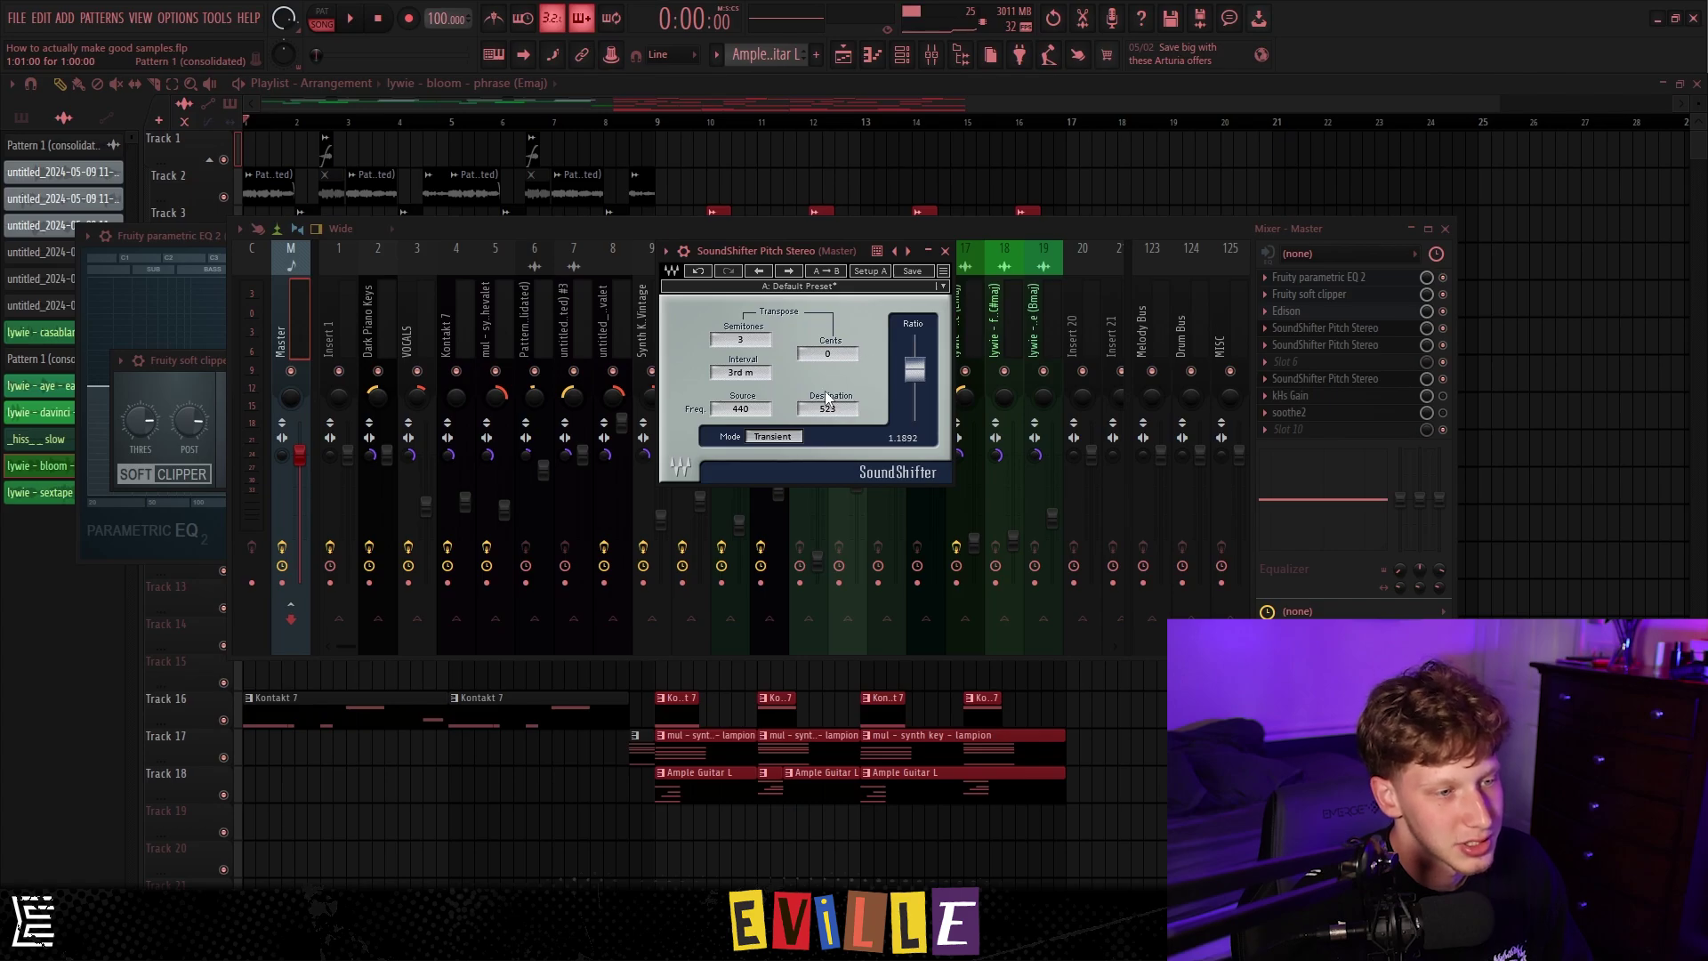
left_click(946, 252)
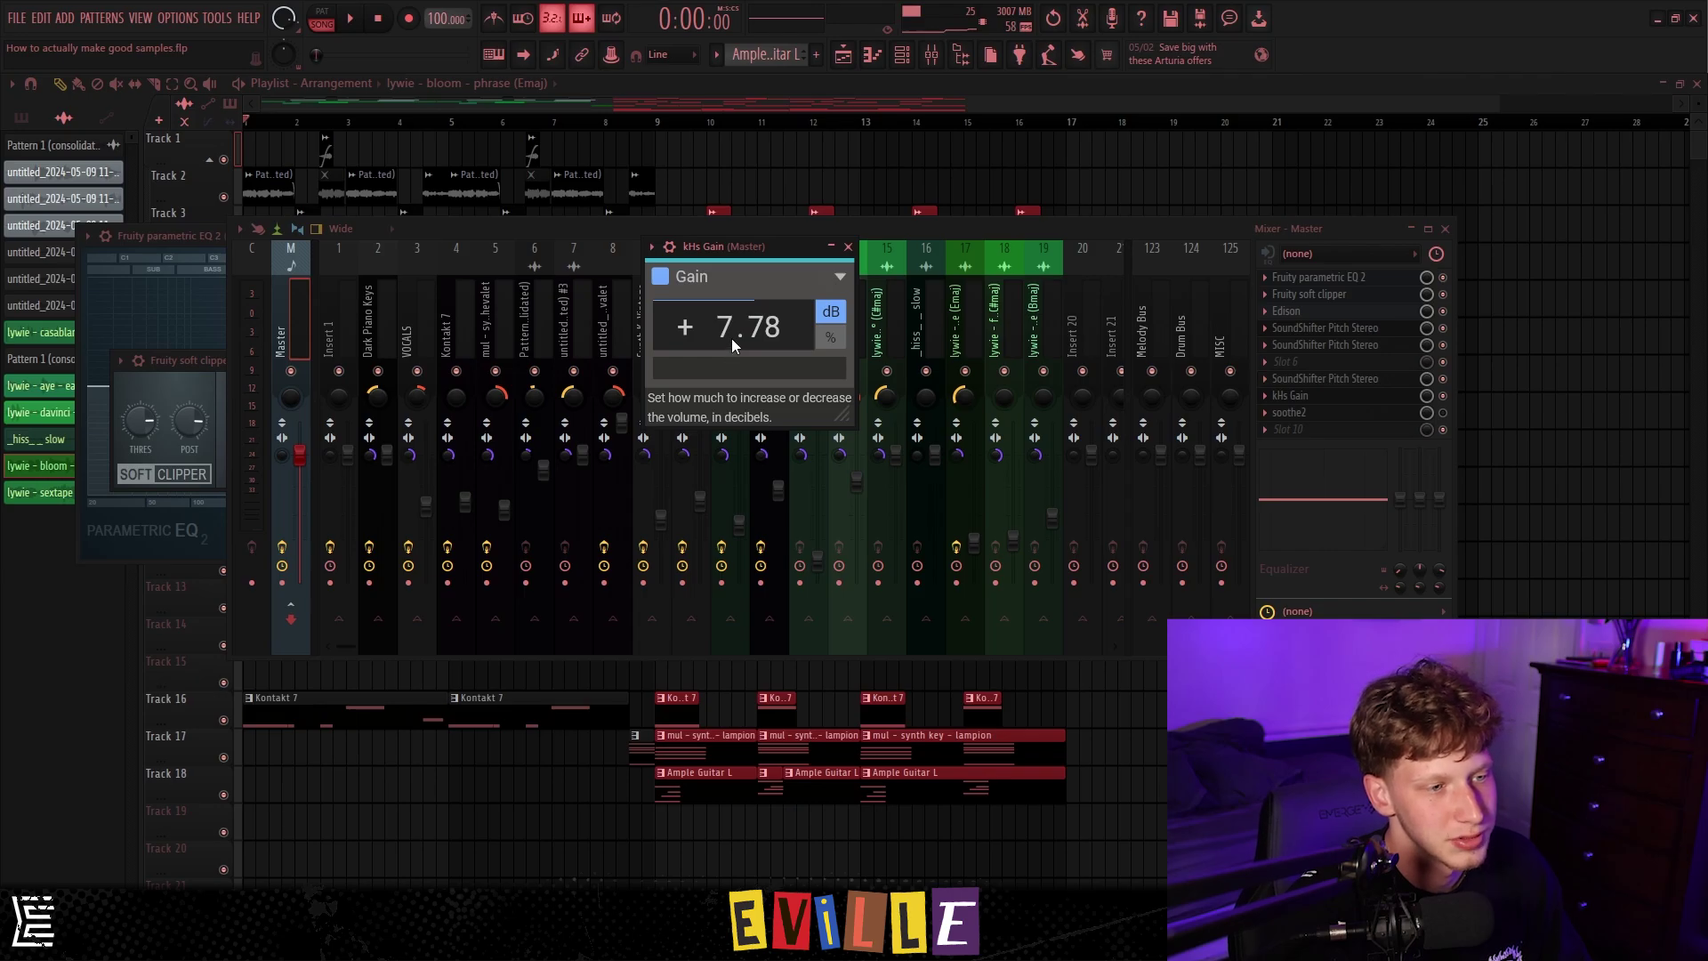
left_click(848, 246)
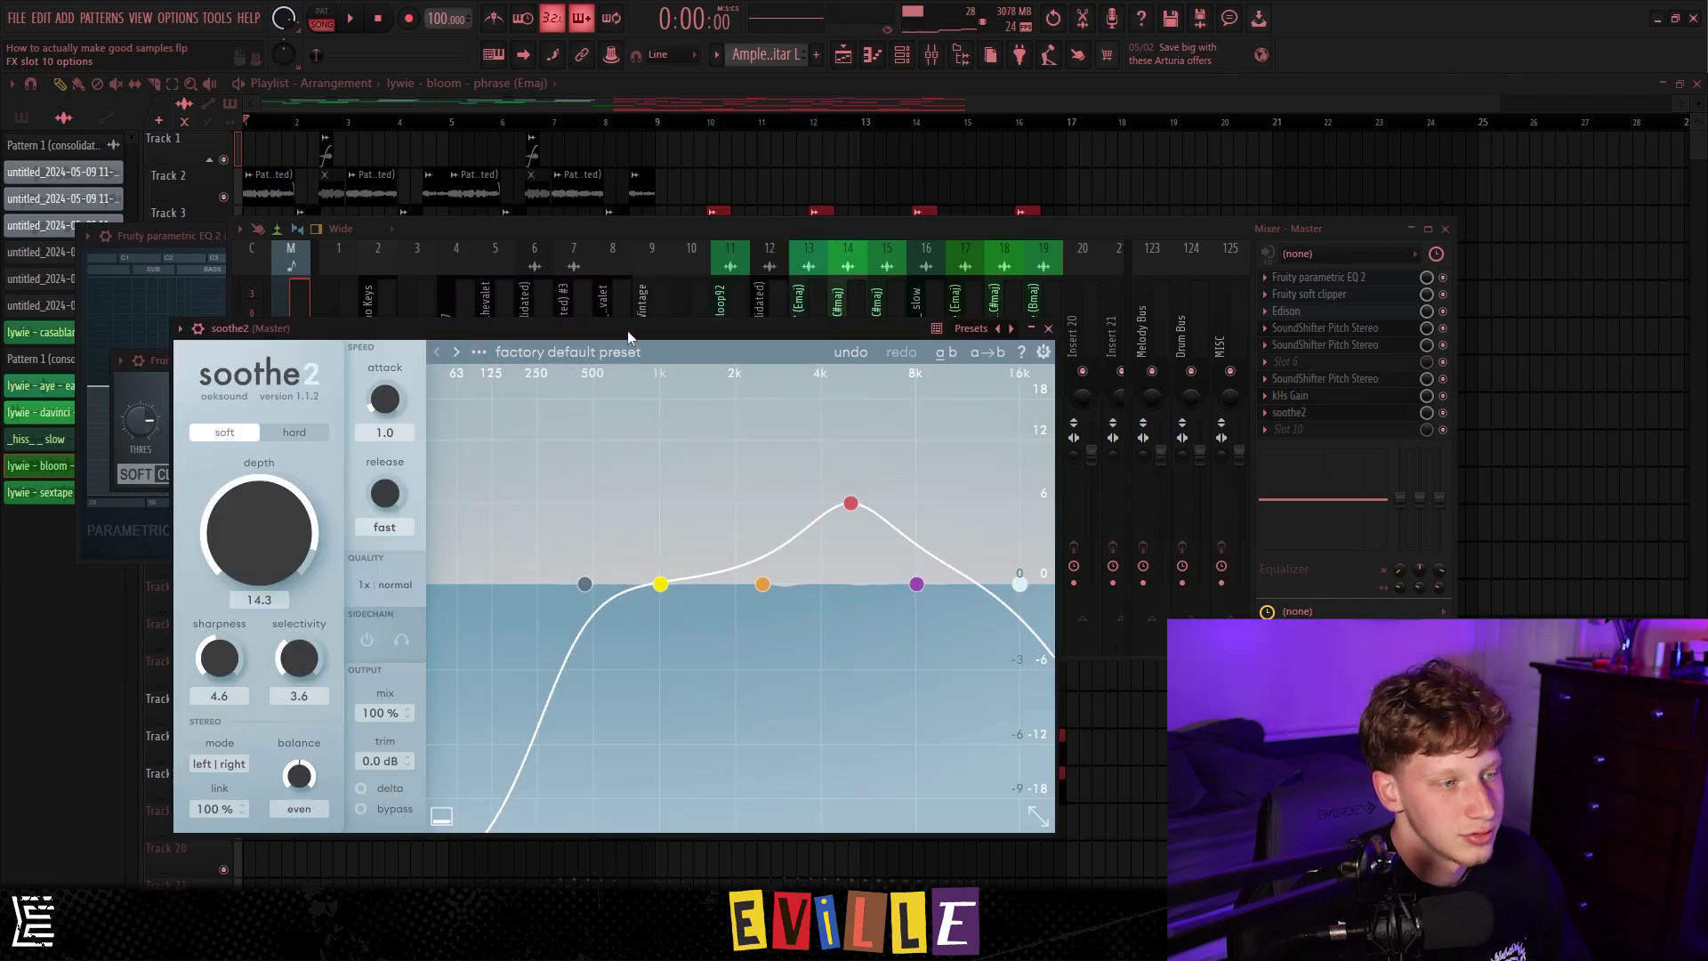
left_click_drag(627, 329, 730, 191)
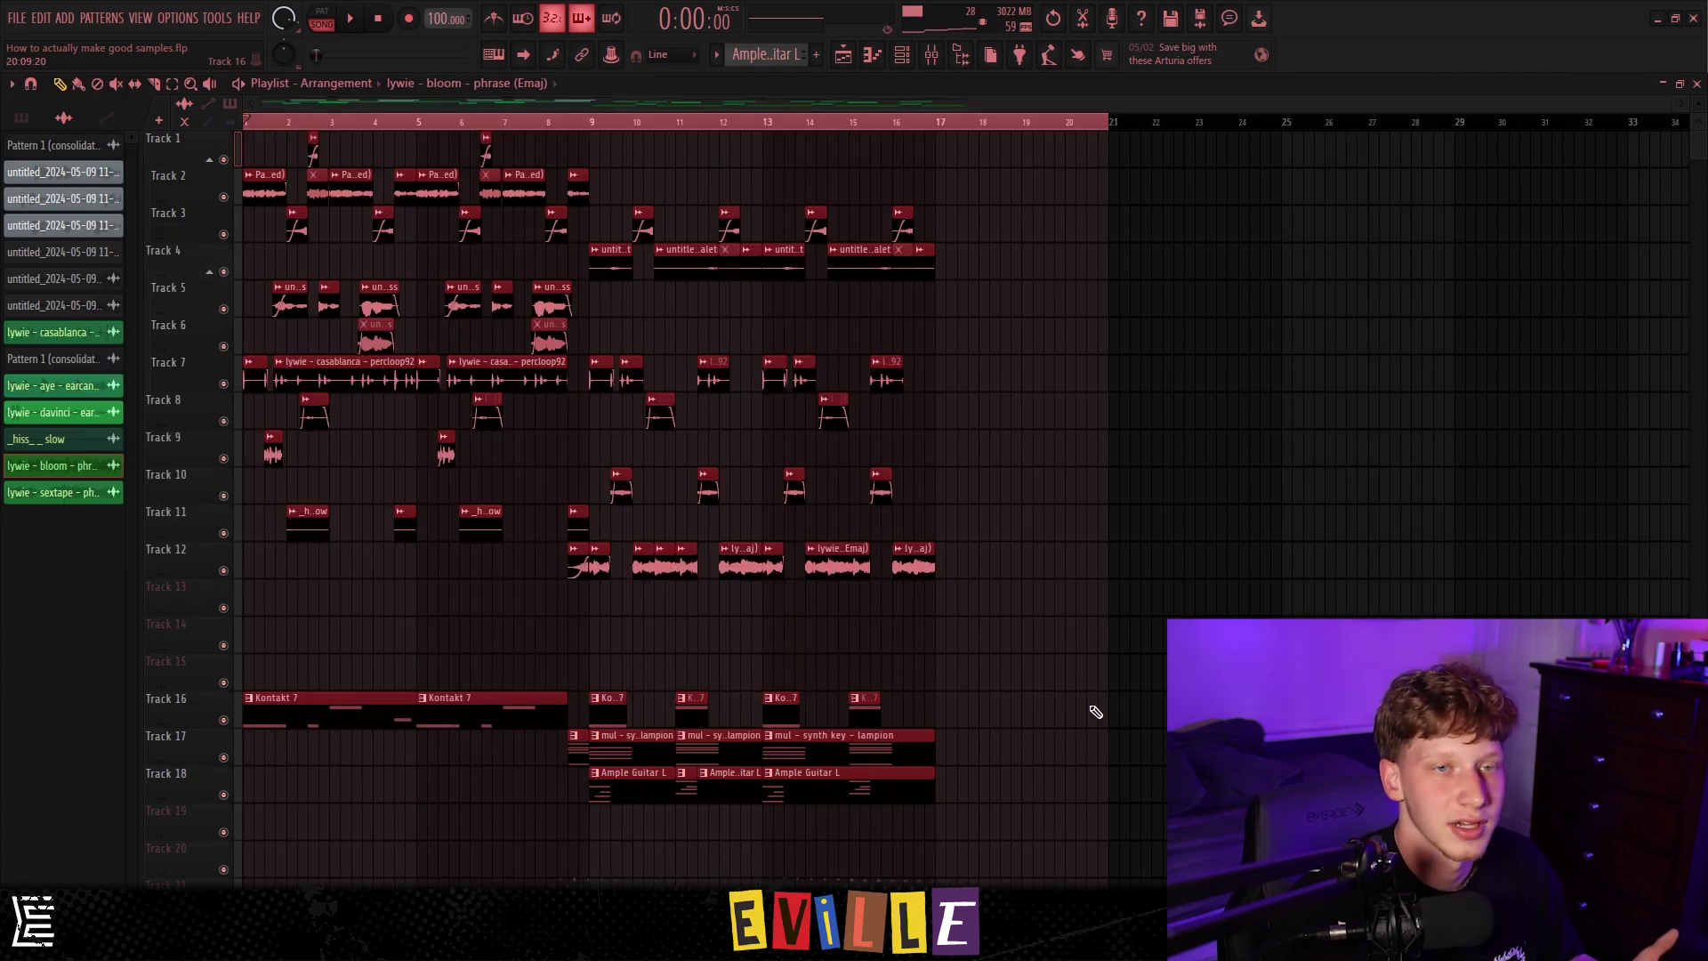
key("space")
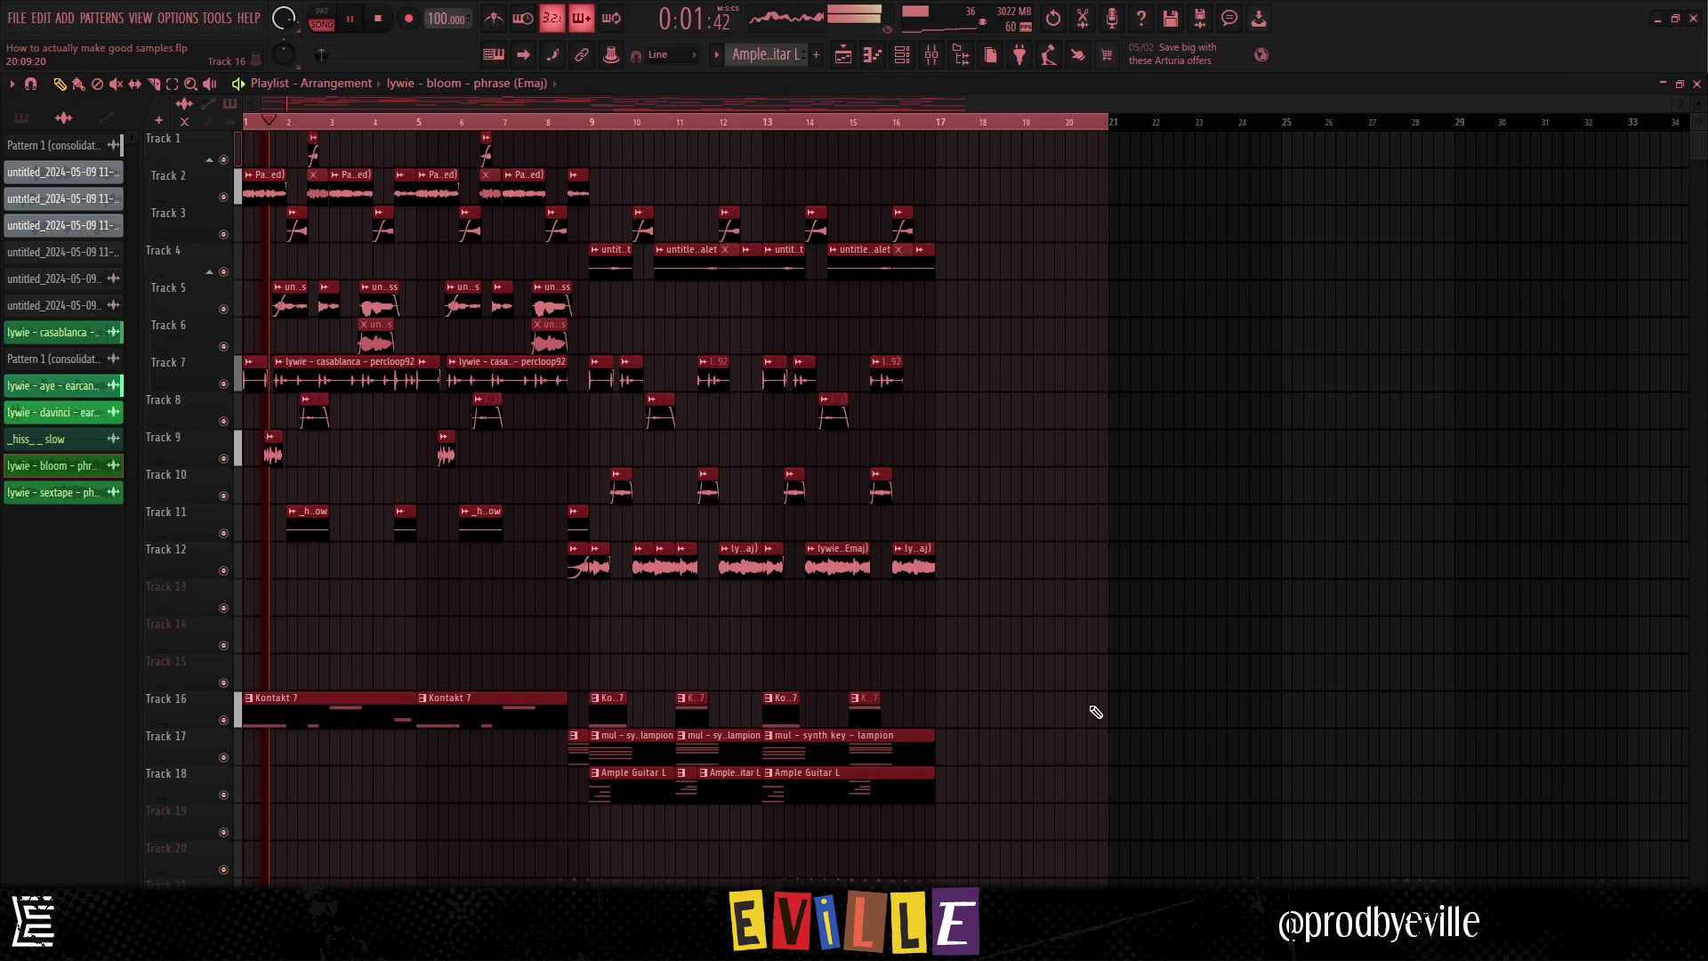